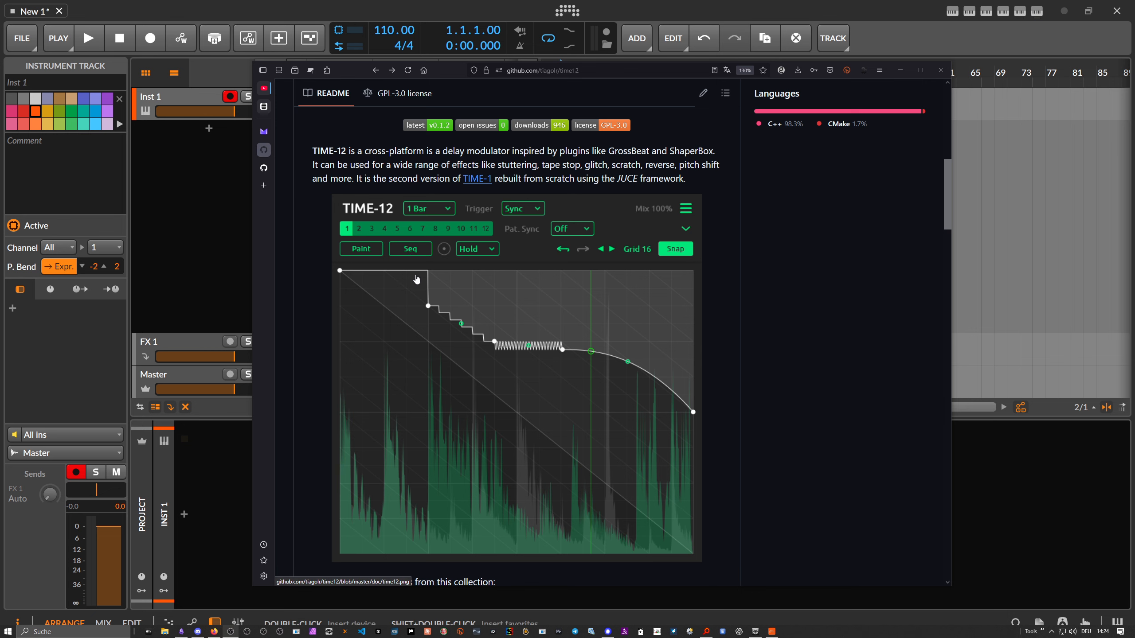
# - Read through the TIME-12 README on GitHub, covering its features, paint mode, triggers, tips and build instructions
pyautogui.scroll(-5, 417, 279)
pyautogui.moveTo(944, 222); pyautogui.dragTo(903, 396)
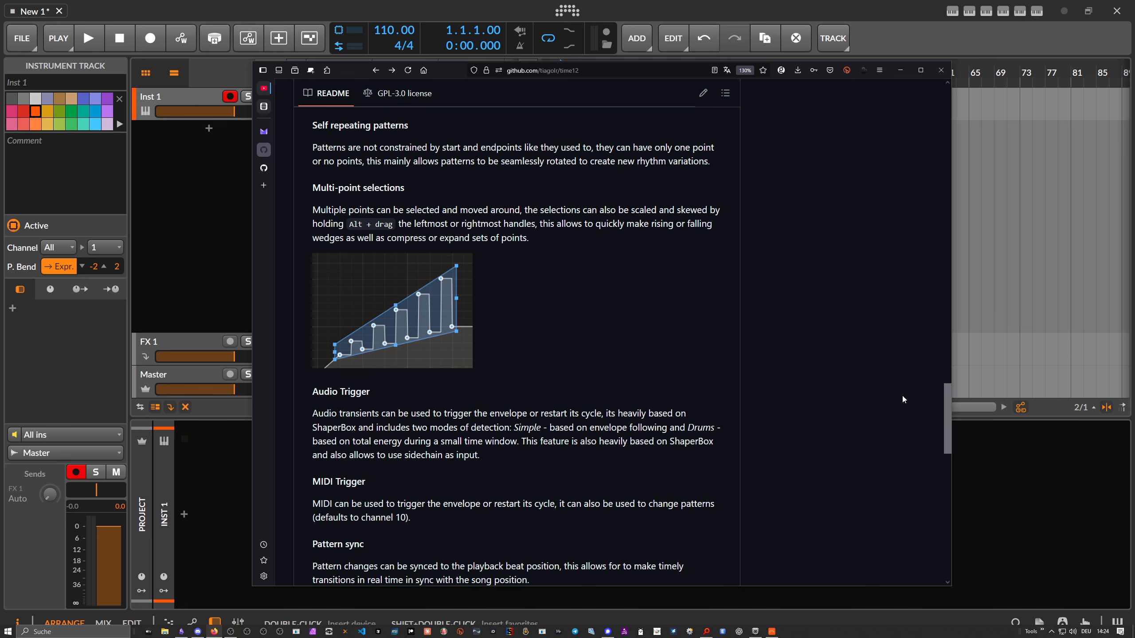
pyautogui.scroll(2, 407, 253)
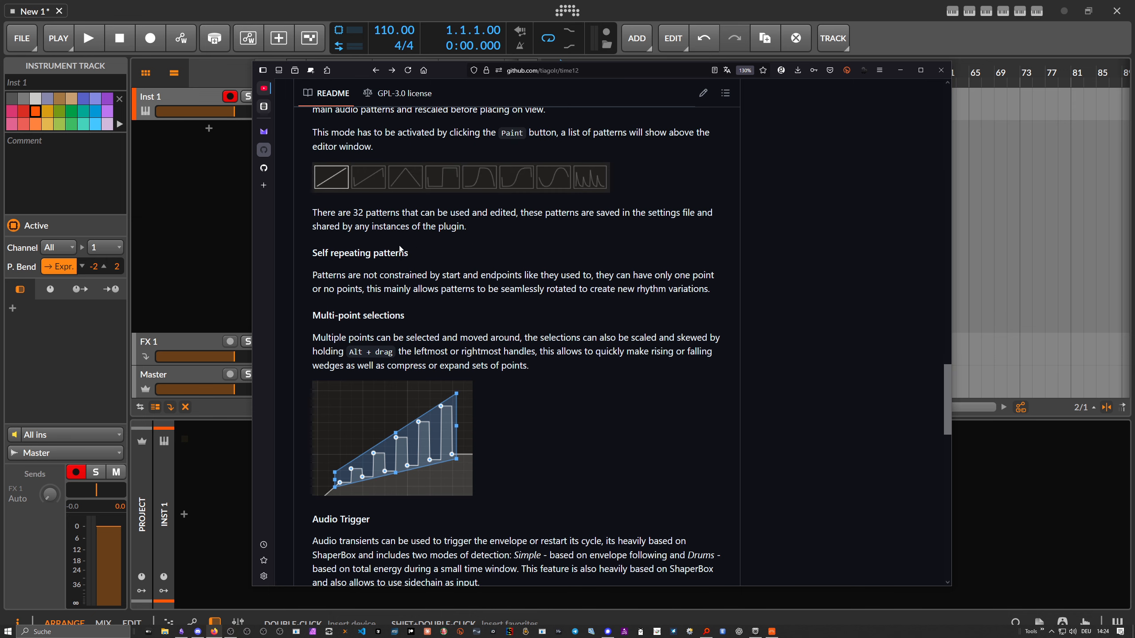
pyautogui.scroll(1, 438, 258)
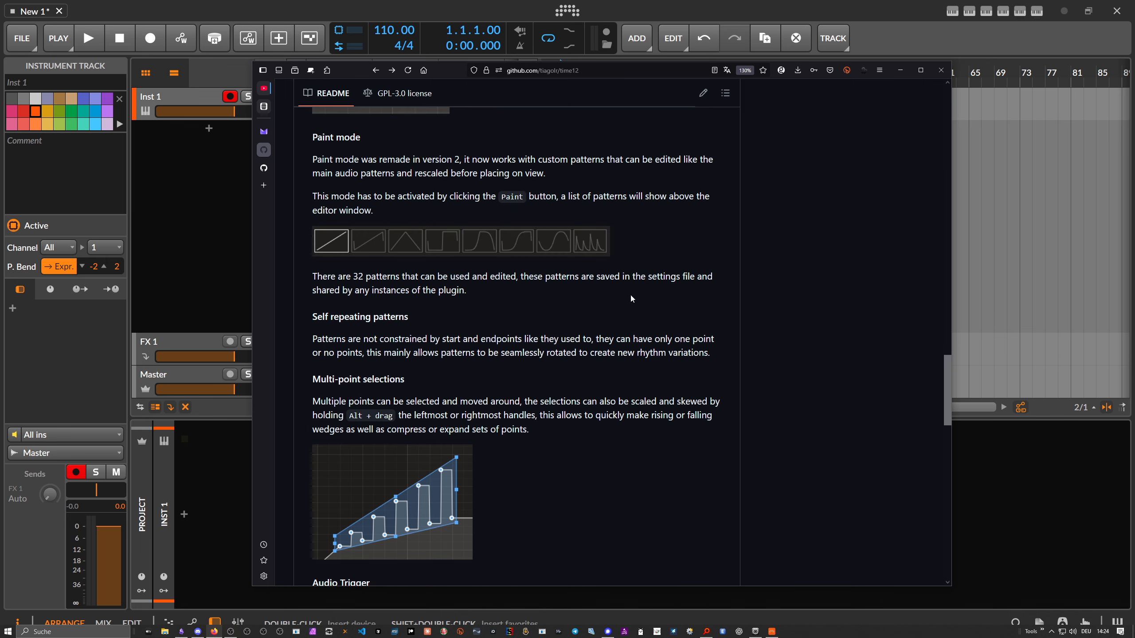
pyautogui.moveTo(945, 369); pyautogui.dragTo(928, 477)
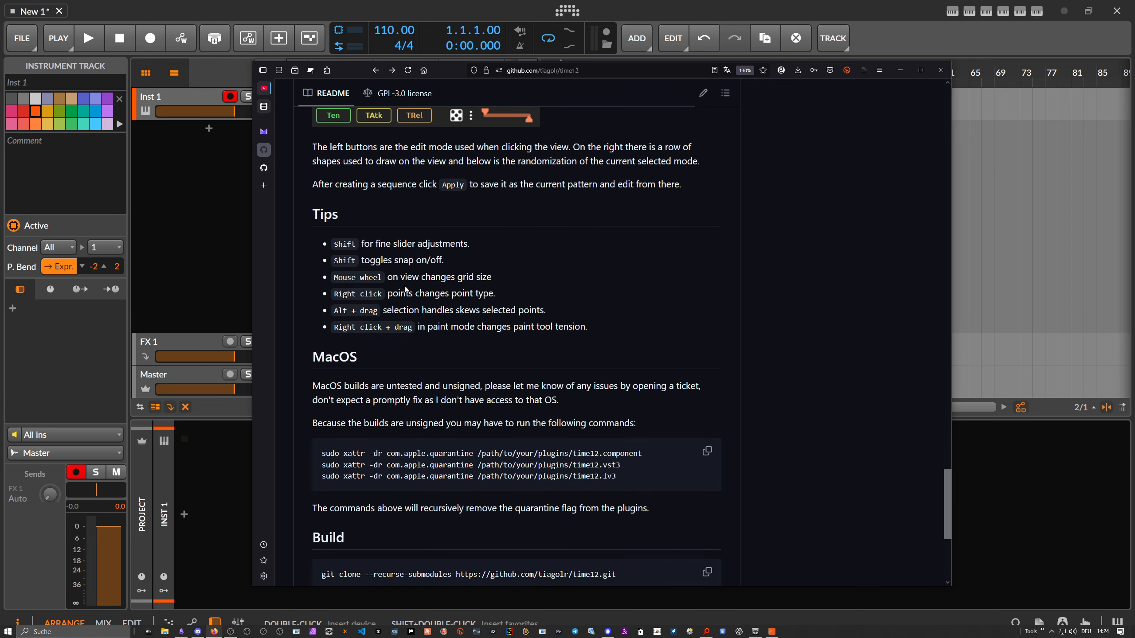
pyautogui.scroll(-1, 505, 381)
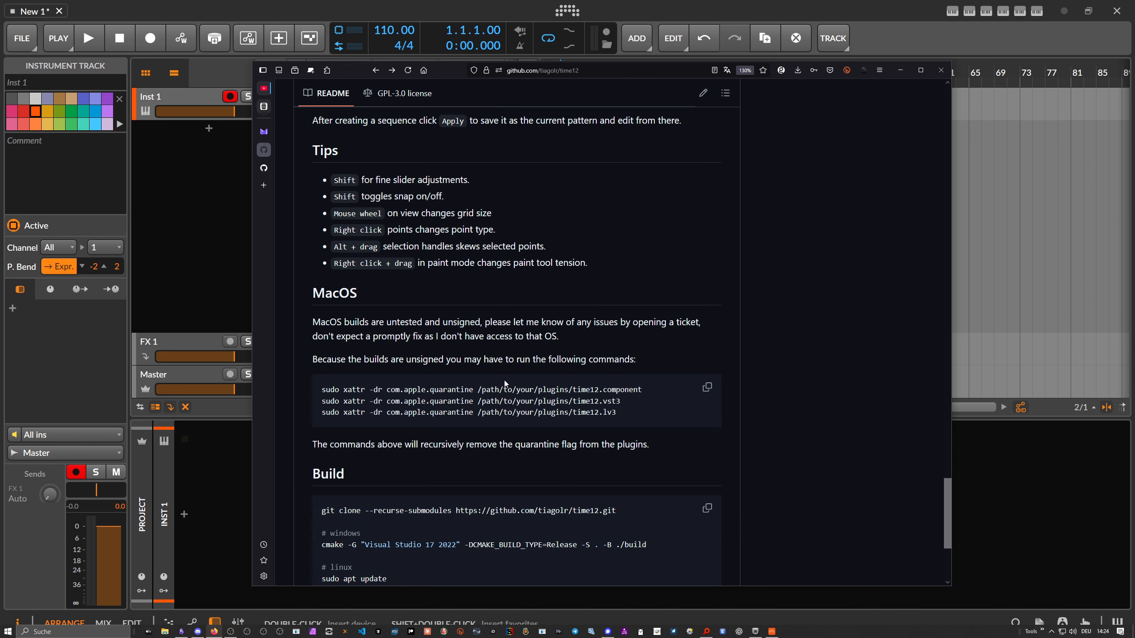
pyautogui.scroll(-3, 505, 383)
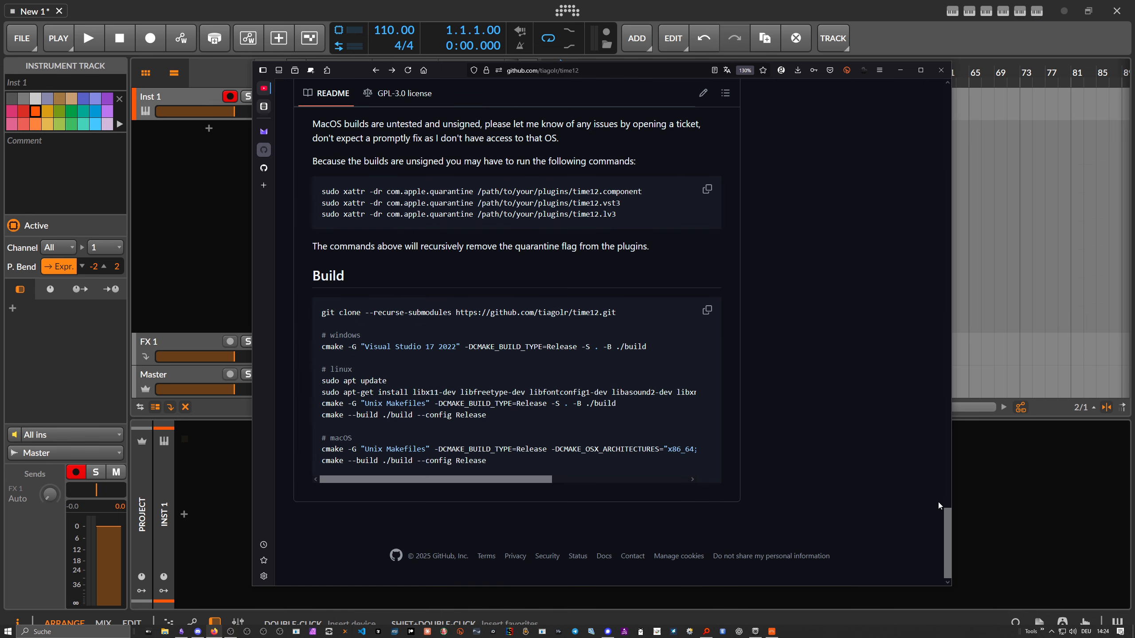
pyautogui.moveTo(950, 533); pyautogui.dragTo(777, 199)
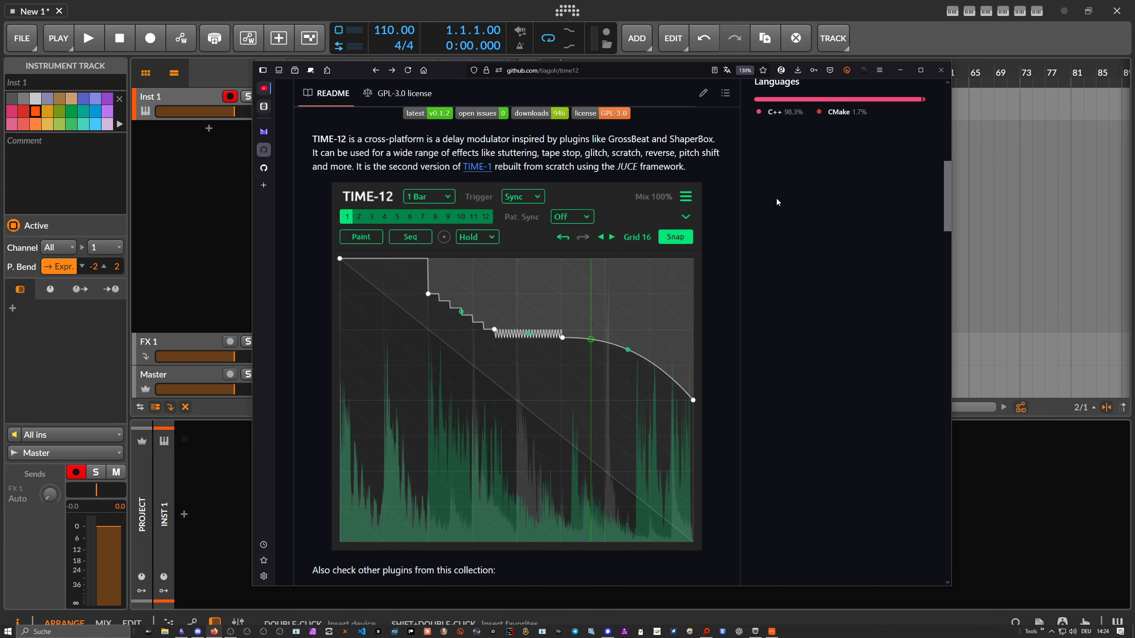
# - Review the GATE-12 repository's README, including the sequencer section, and return to the TIME-12 page
pyautogui.click(270, 168)
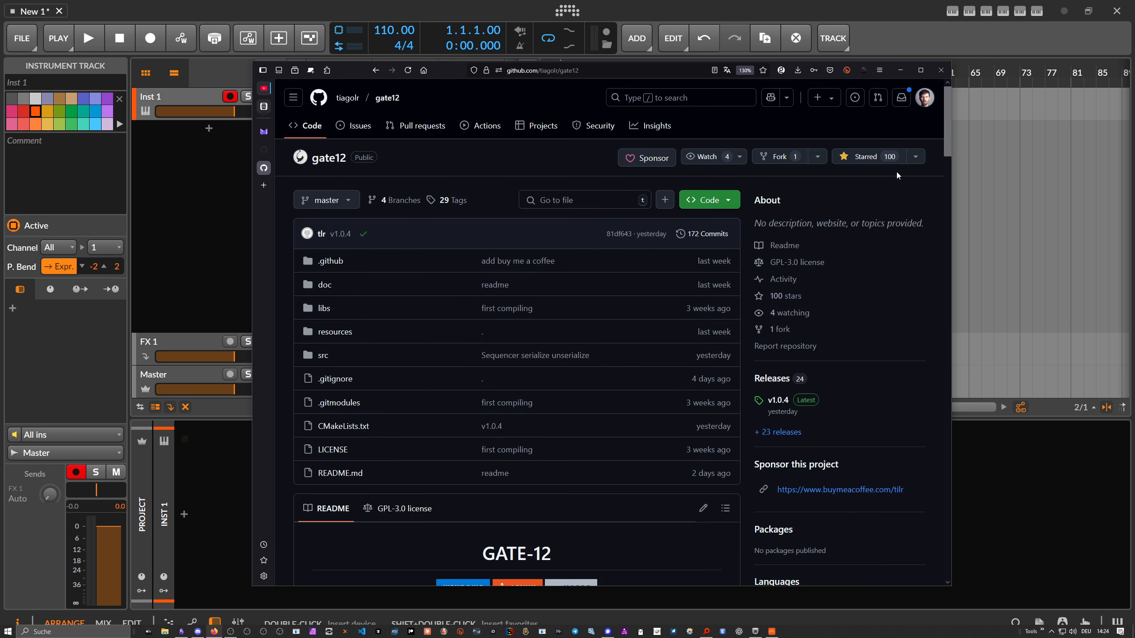
pyautogui.moveTo(948, 144); pyautogui.dragTo(927, 479)
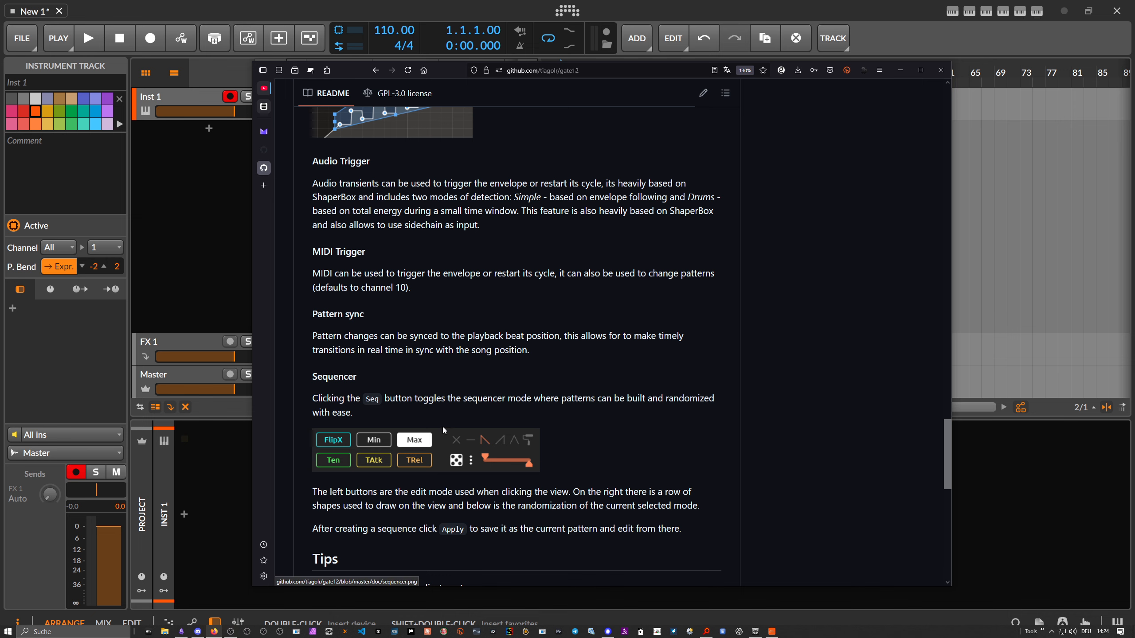
pyautogui.moveTo(947, 440); pyautogui.dragTo(933, 171)
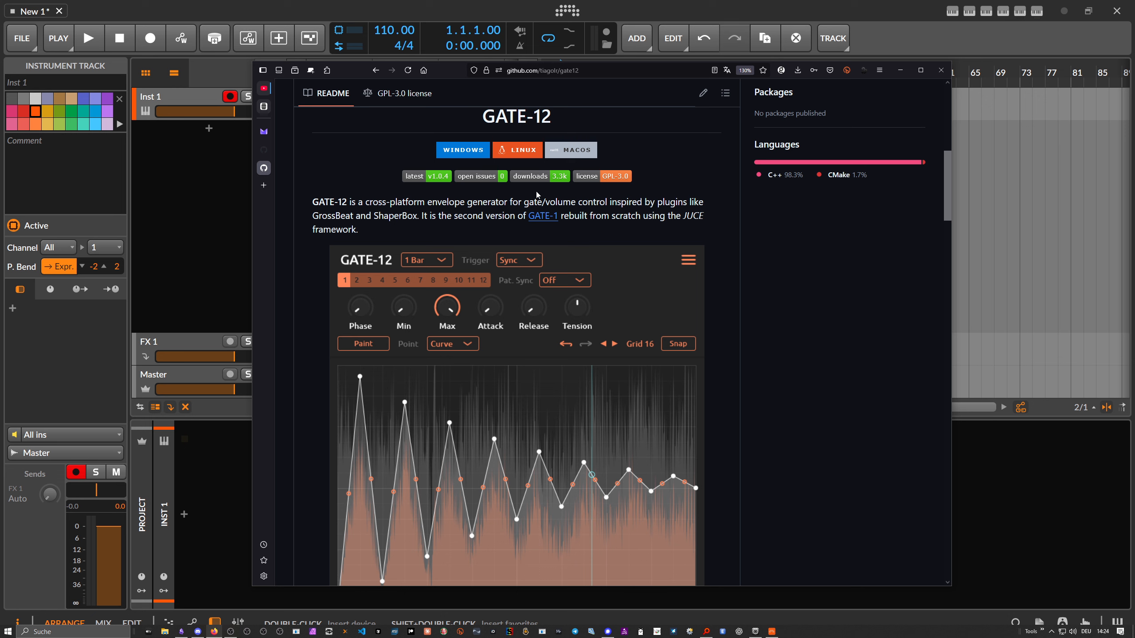
pyautogui.click(269, 153)
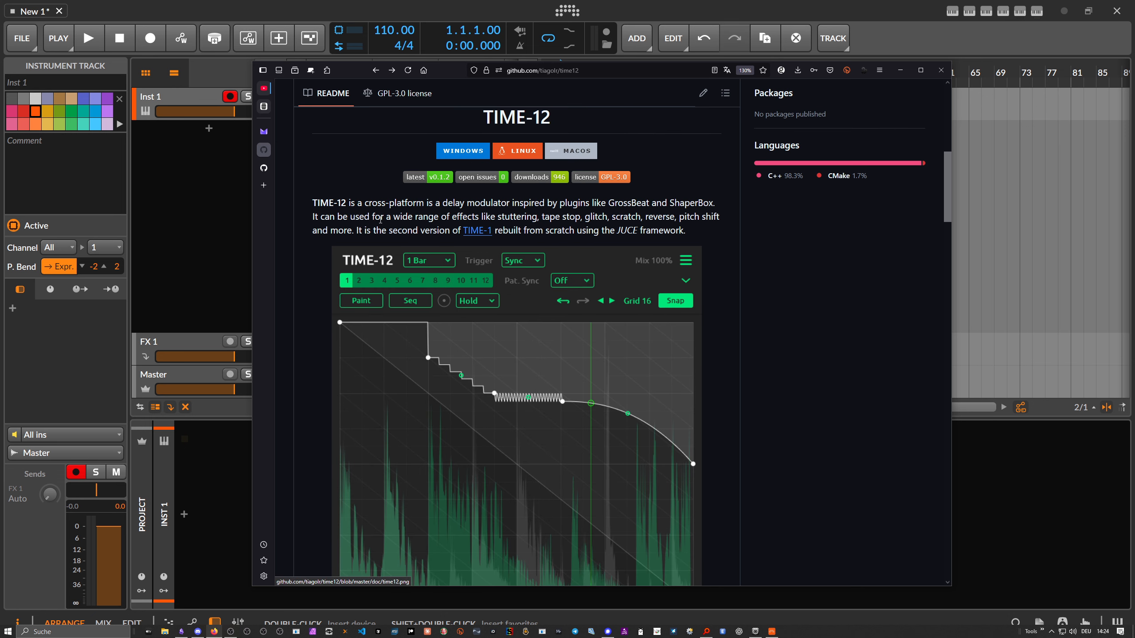
# - Switch to Bitwig Studio and insert the Polymer synth on the Inst 1 track
pyautogui.click(202, 126)
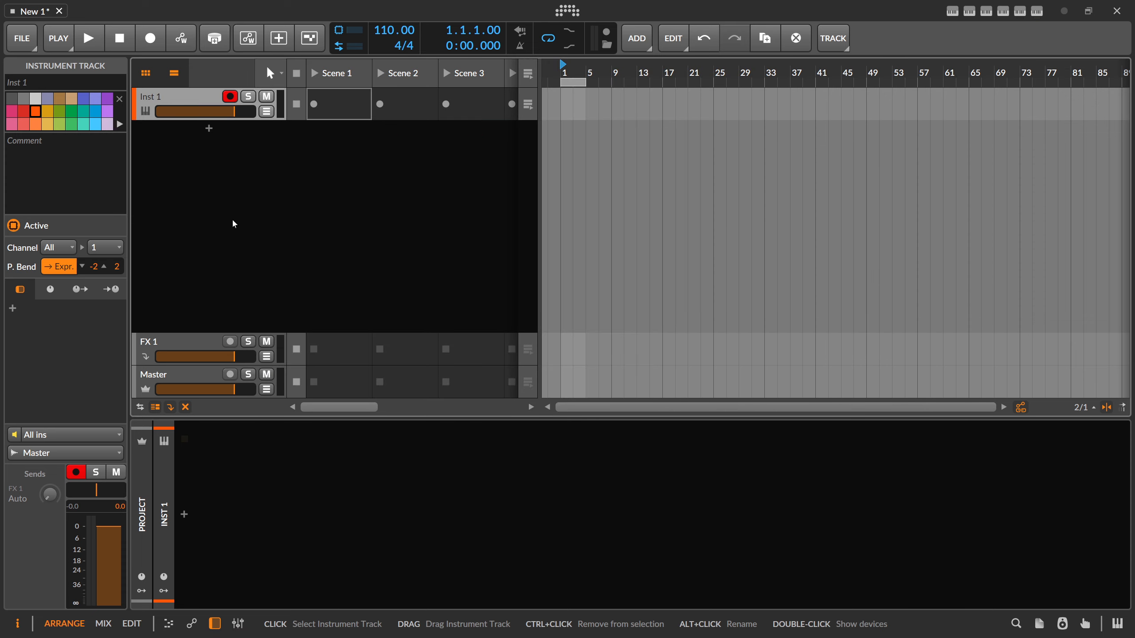
pyautogui.click(184, 514)
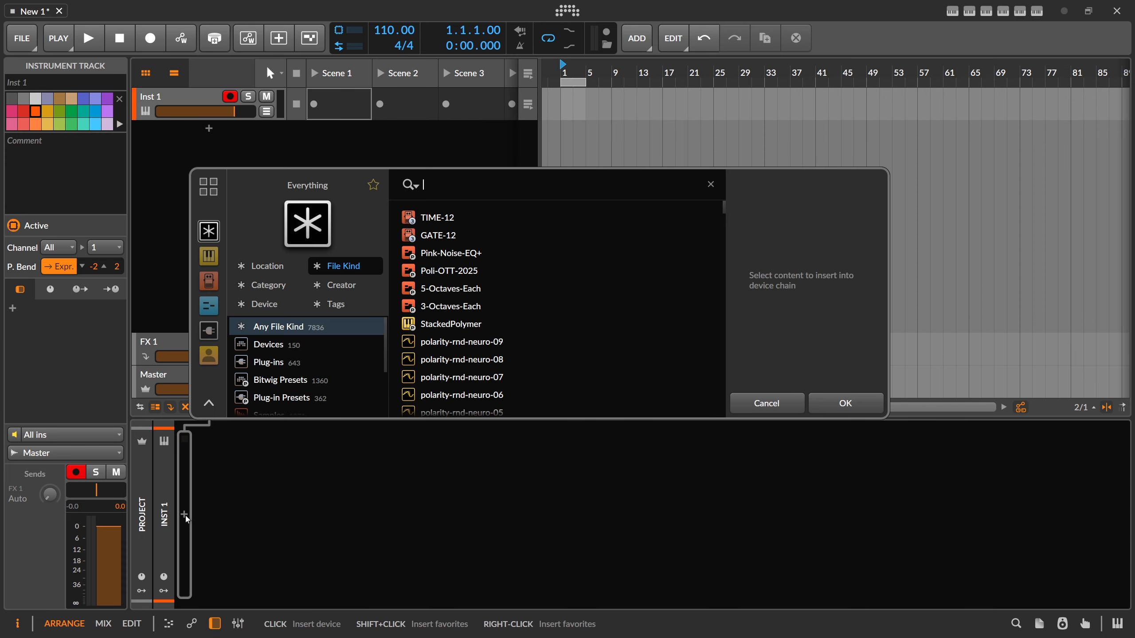
pyautogui.write('polymer')
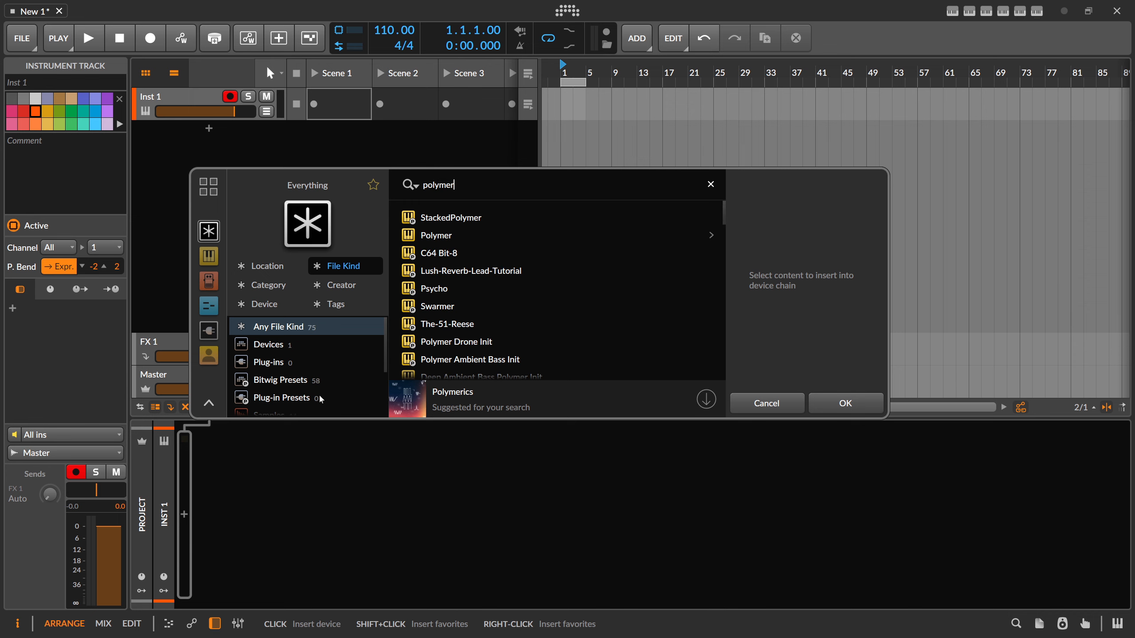
pyautogui.doubleClick(436, 235)
# - Load the rnd-01 wavetable into Polymer's oscillator and check the oscillator's unison settings
pyautogui.doubleClick(374, 478)
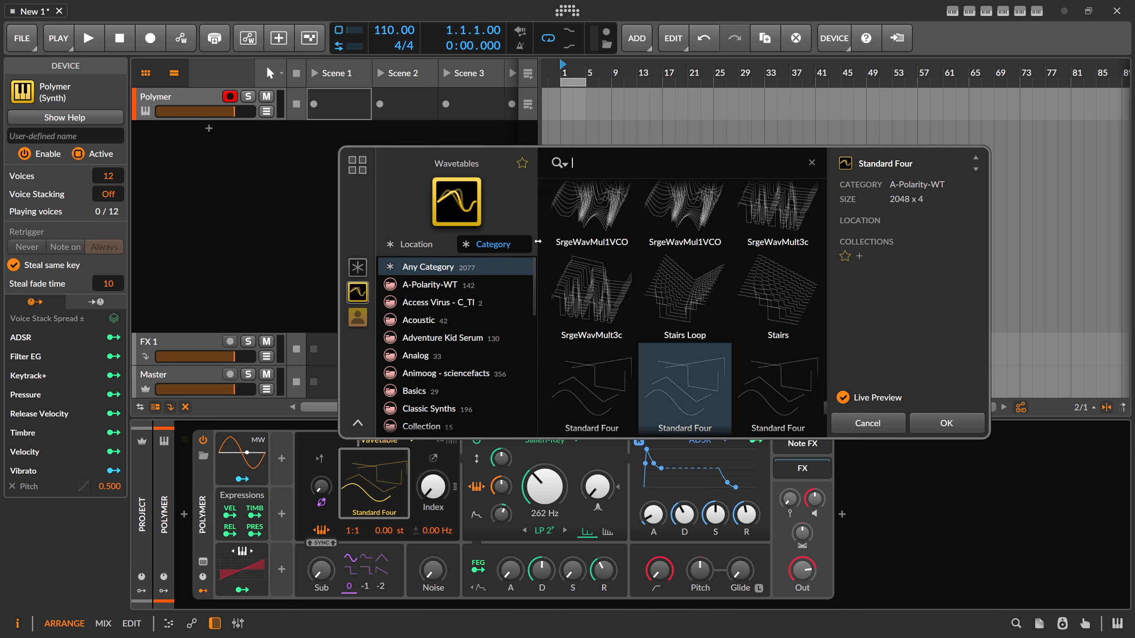
pyautogui.write('rnd')
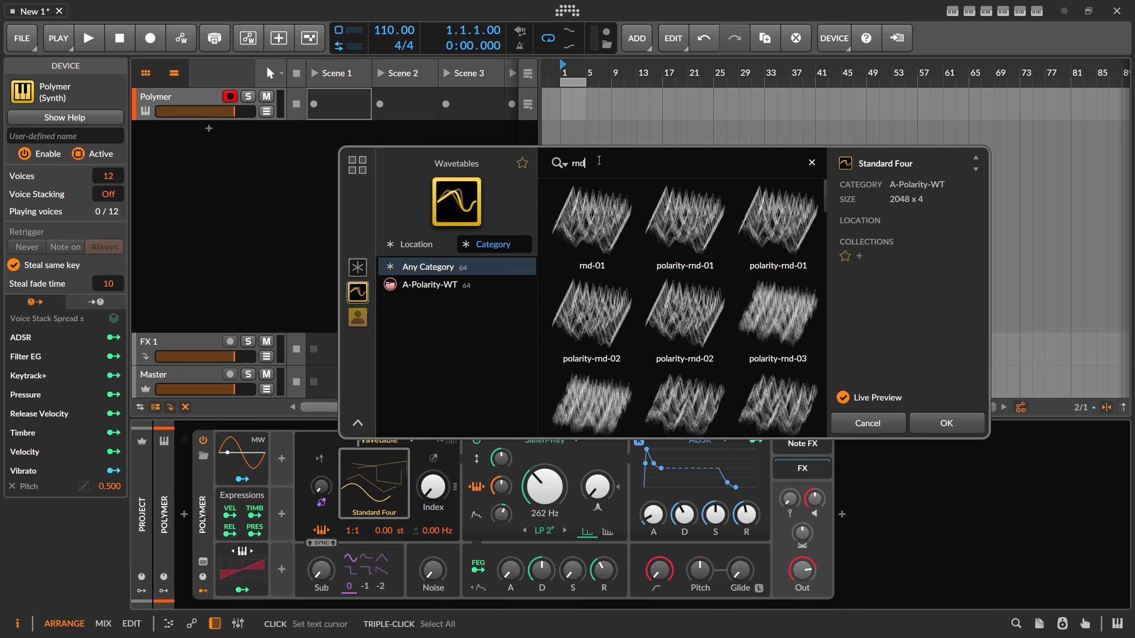
pyautogui.click(592, 222)
pyautogui.doubleClick(616, 235)
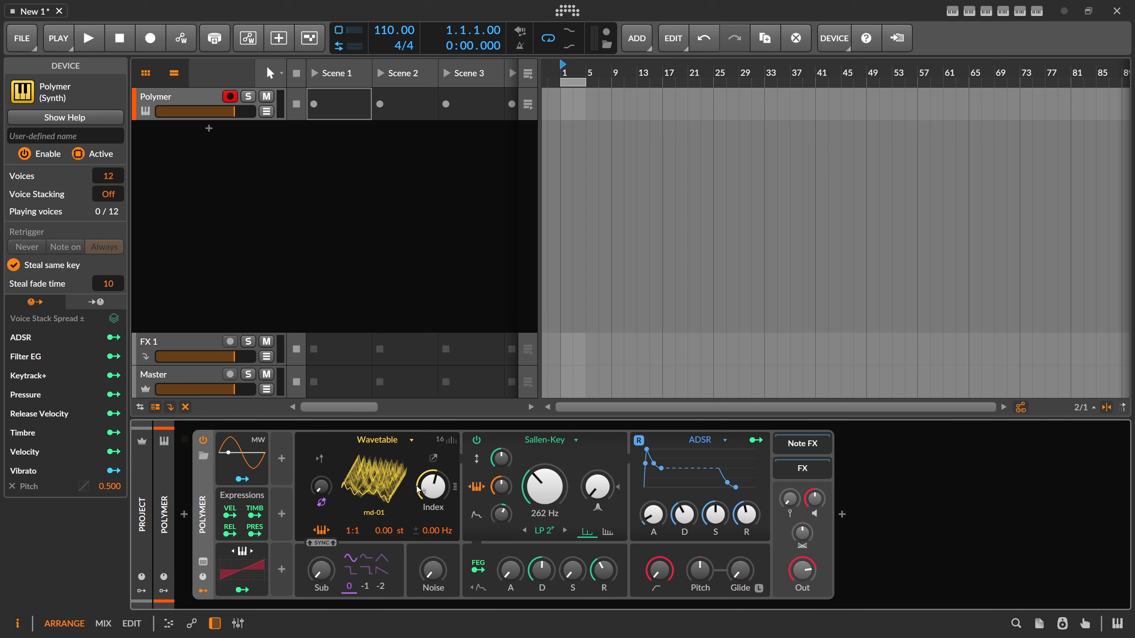
pyautogui.click(447, 440)
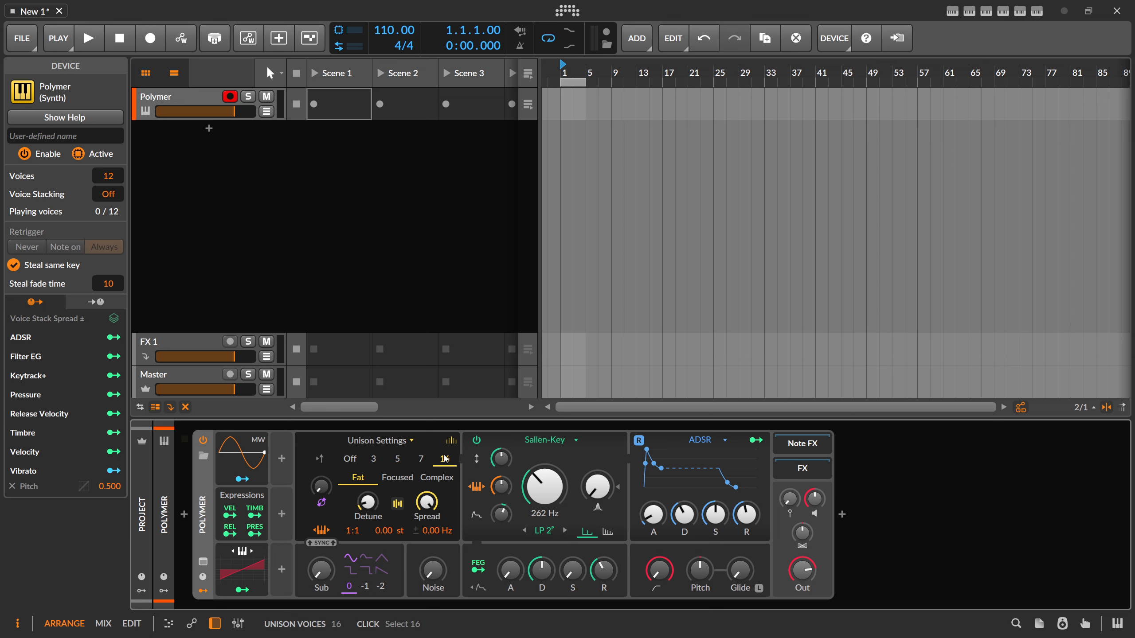
pyautogui.click(451, 440)
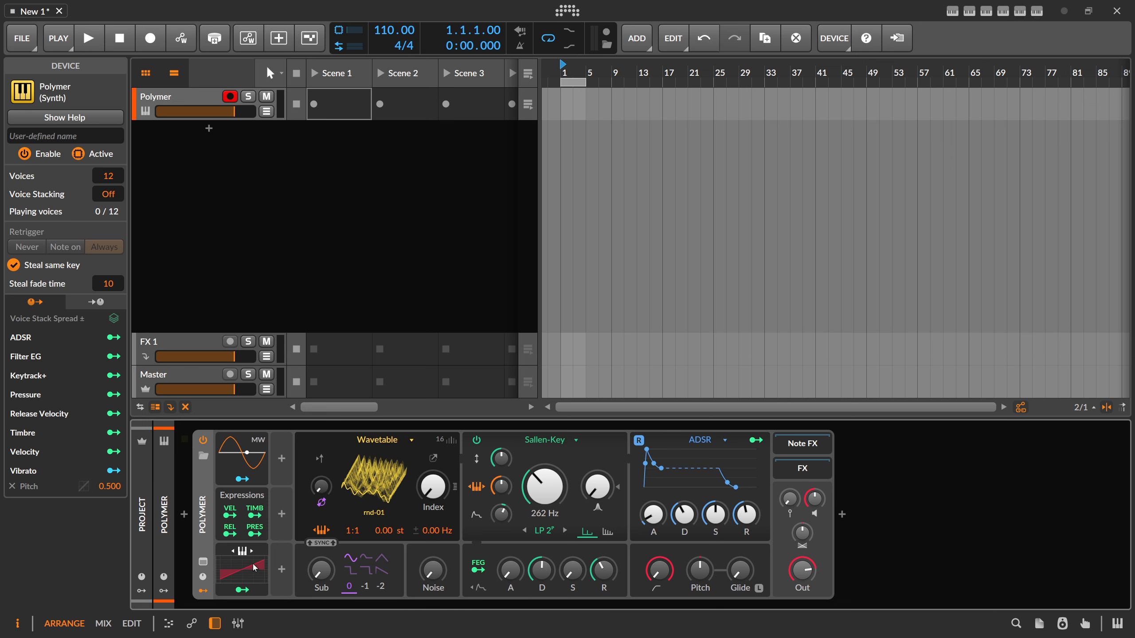
# - Add a Random modulator to Polymer and map it to the wavetable Index with an amount of 1.000
pyautogui.click(283, 464)
pyautogui.write('rand')
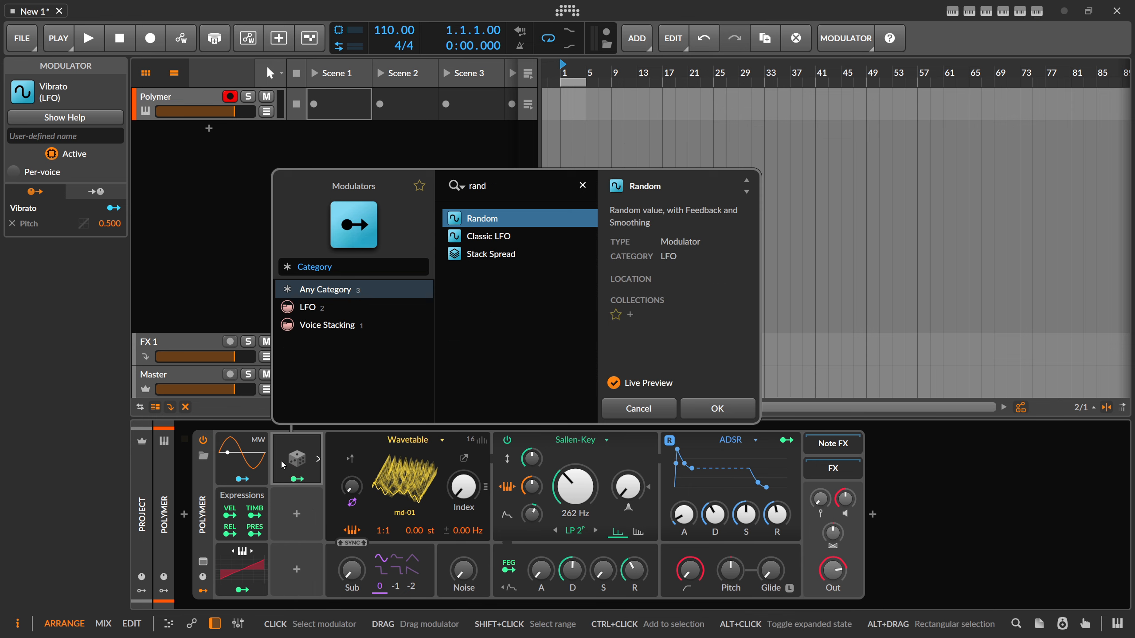
pyautogui.press('Return')
pyautogui.click(298, 480)
pyautogui.moveTo(463, 486); pyautogui.dragTo(464, 420)
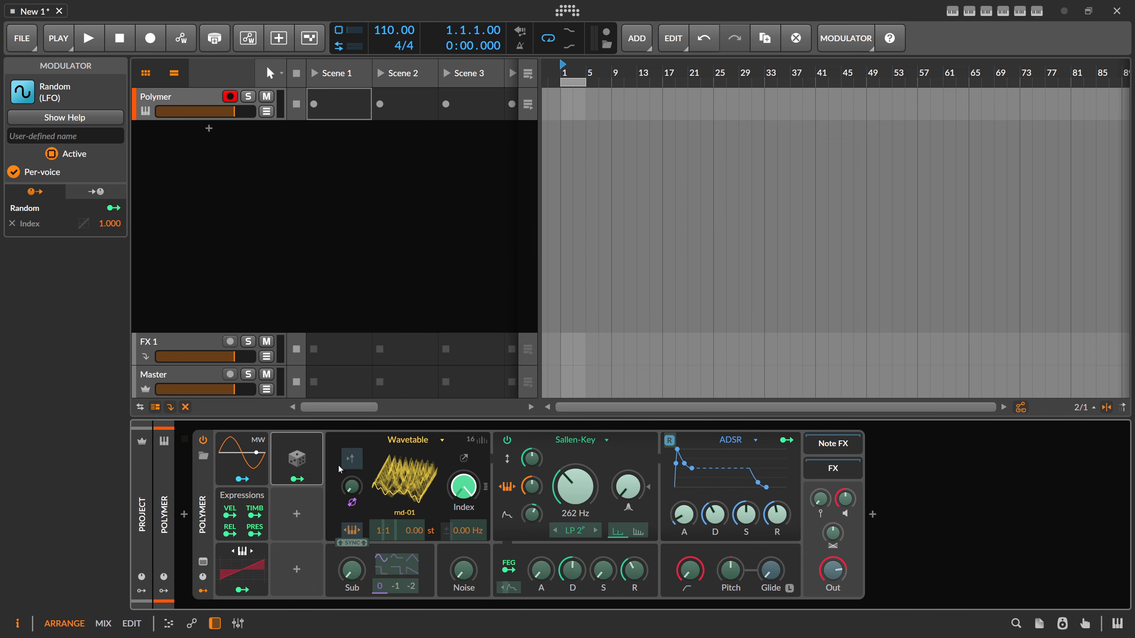
pyautogui.click(298, 479)
# - Expand the Random modulator's settings, adjust its smoothing and set its rate to 0.15 Hz
pyautogui.click(318, 459)
pyautogui.moveTo(381, 499); pyautogui.dragTo(380, 512)
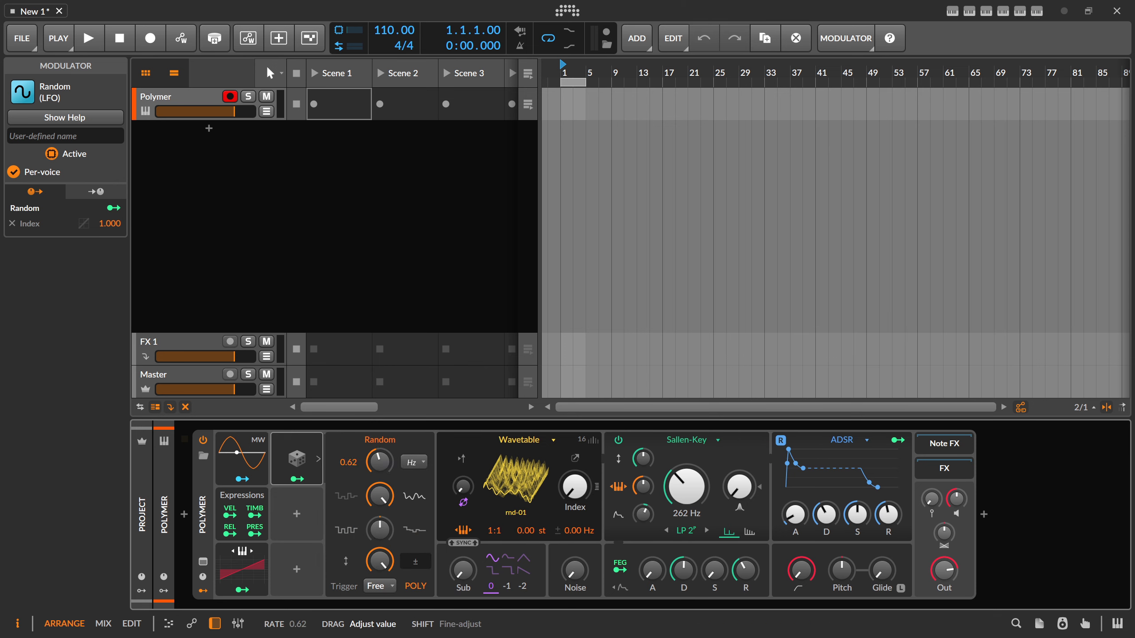
pyautogui.moveTo(380, 462); pyautogui.dragTo(379, 483)
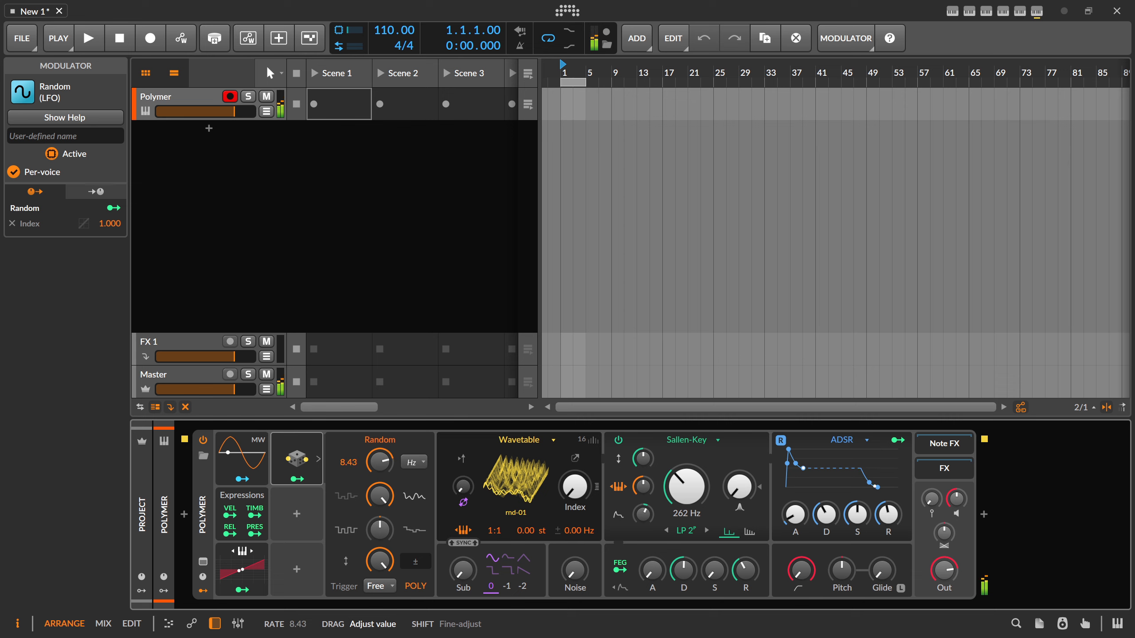
pyautogui.moveTo(380, 461)
pyautogui.mouseDown()
pyautogui.moveTo(380, 449)
pyautogui.moveTo(380, 483)
pyautogui.moveTo(380, 469)
pyautogui.mouseUp()
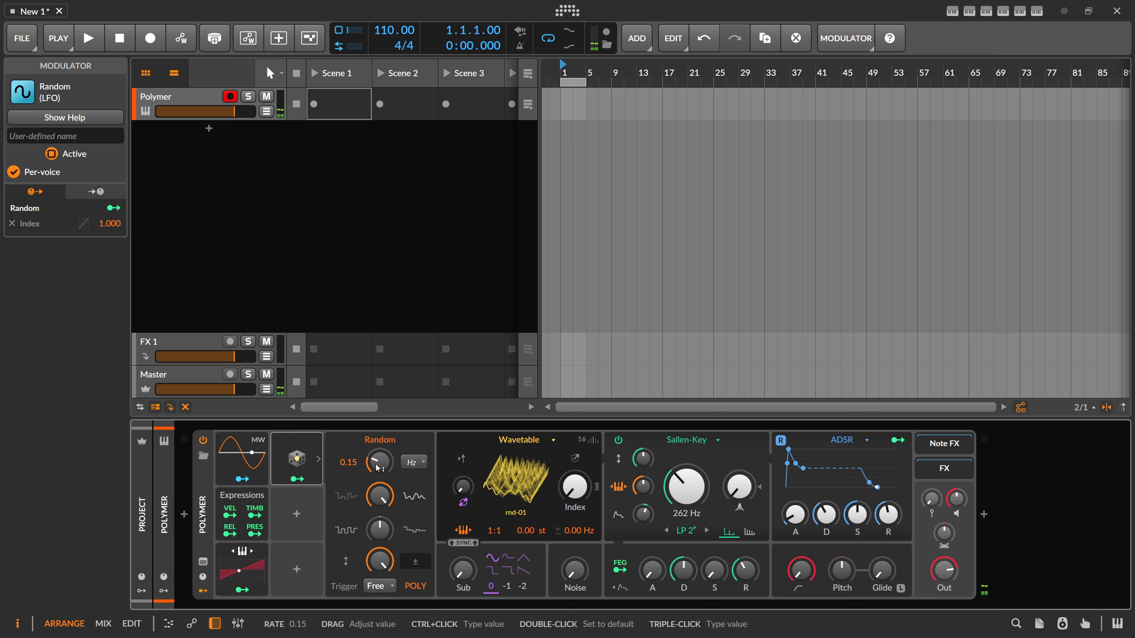
# - Enable Remove Fundamental for the wavetable oscillator and set the Sub level to 50 %
pyautogui.click(575, 461)
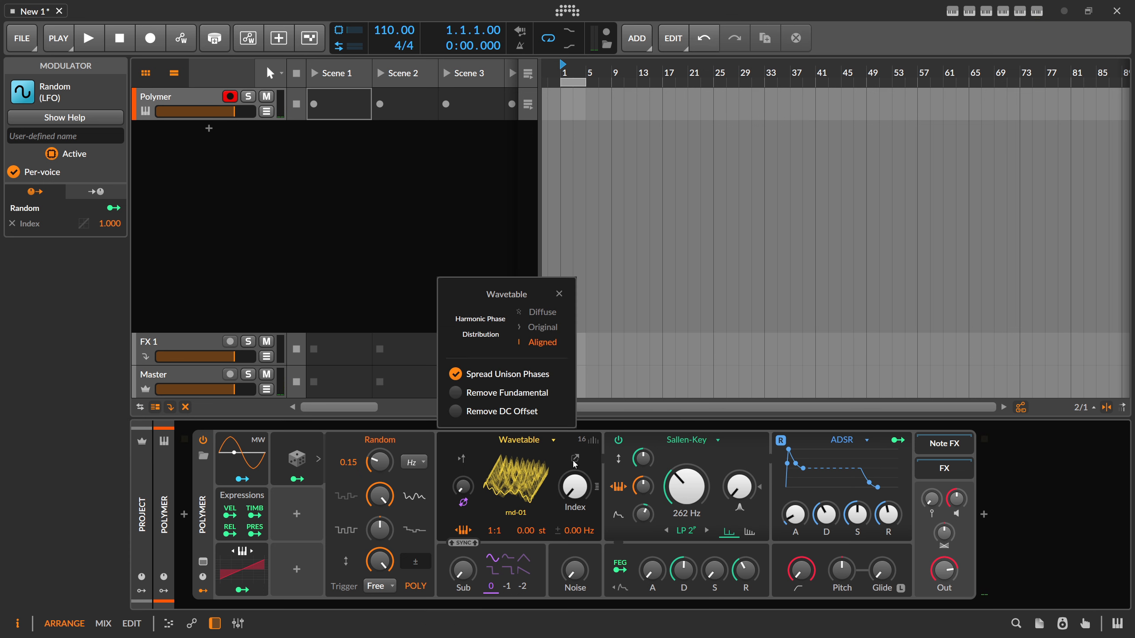
pyautogui.click(455, 392)
pyautogui.tripleClick(467, 574)
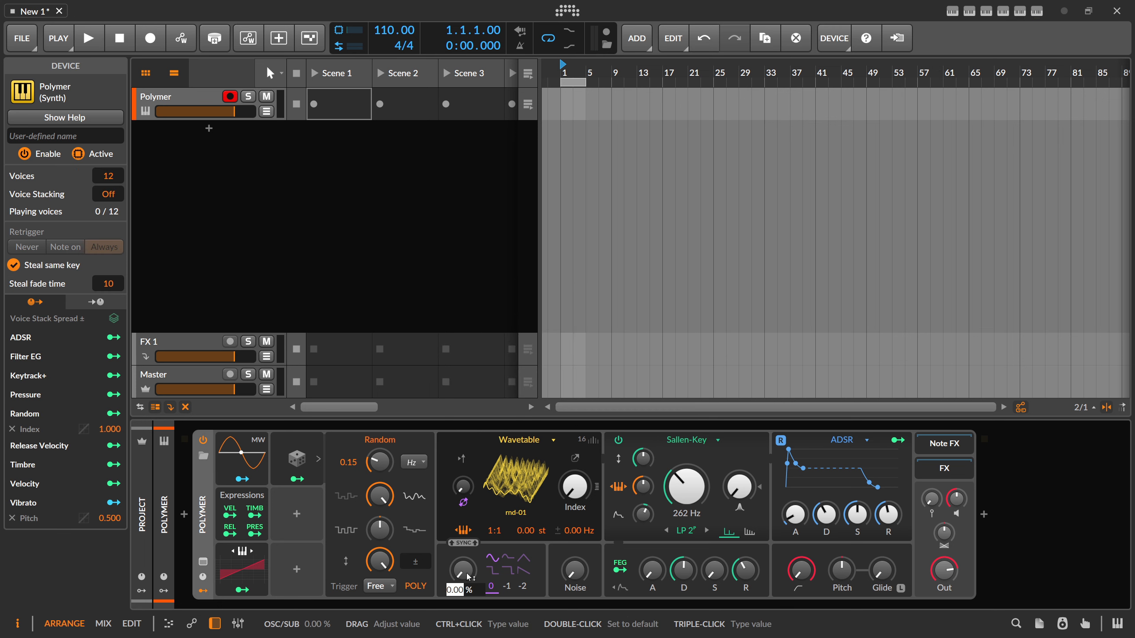
pyautogui.write('50')
pyautogui.press('Return')
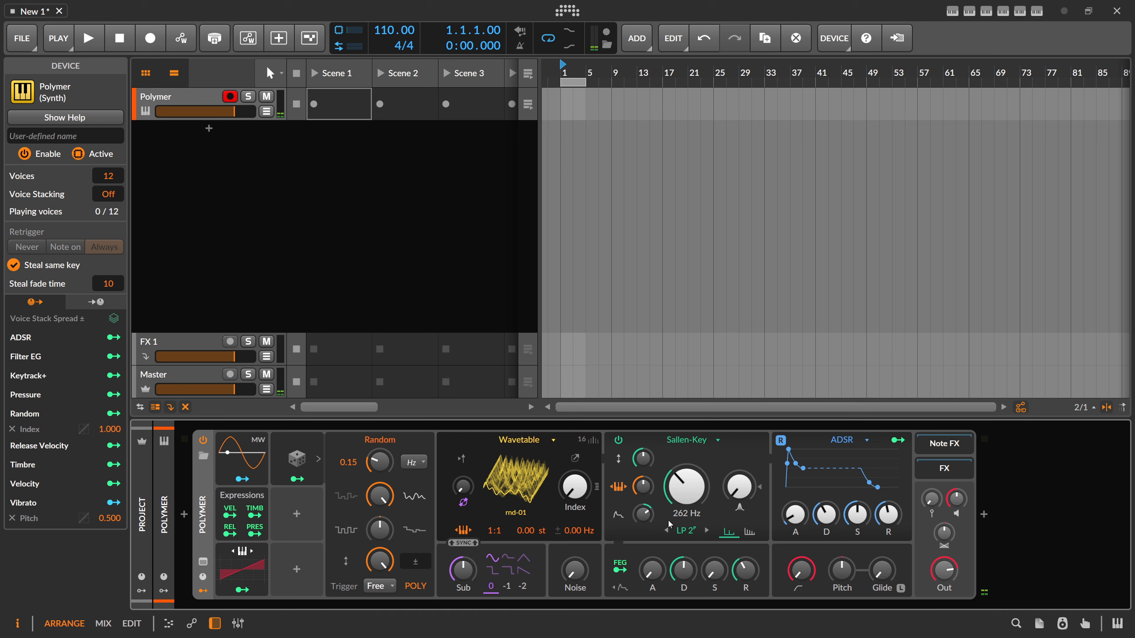
# - Lengthen the filter envelope's attack, set the ADSR attack to about 4.28 s and lengthen the ADSR release
pyautogui.moveTo(652, 572); pyautogui.dragTo(652, 554)
pyautogui.moveTo(809, 516); pyautogui.dragTo(811, 509)
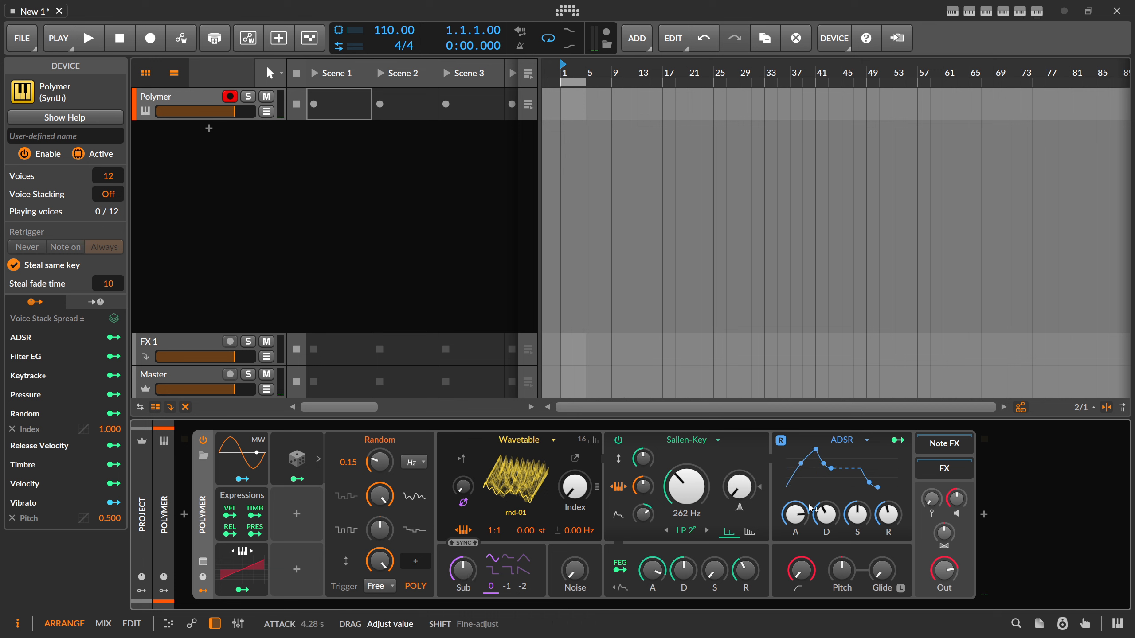
pyautogui.moveTo(887, 514); pyautogui.dragTo(886, 491)
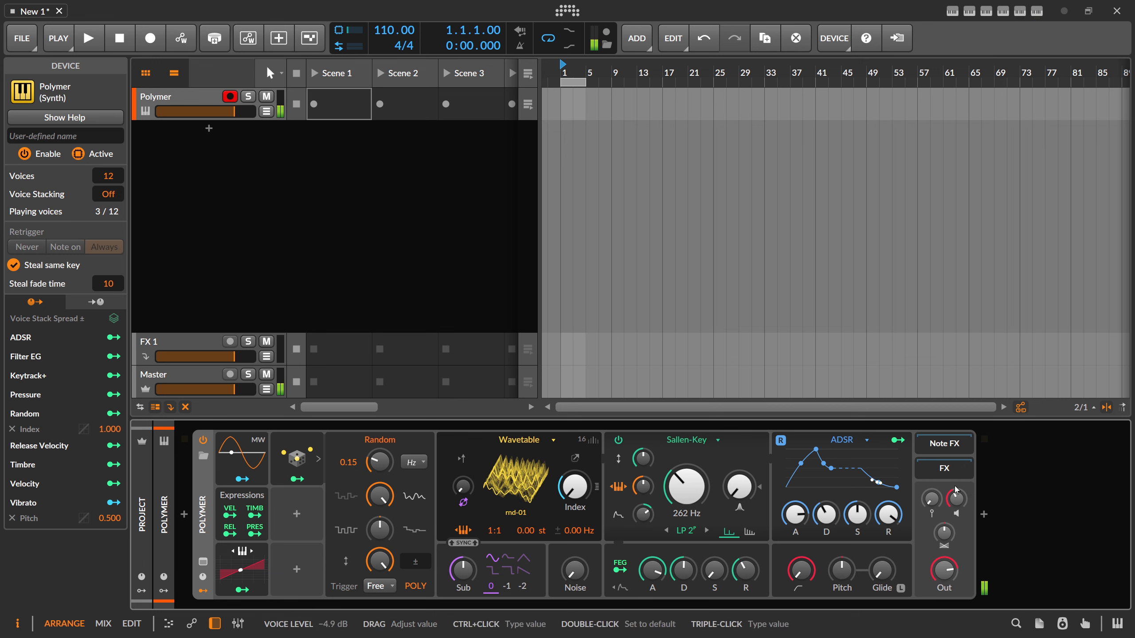
# - Insert ValhallaSupermassive after Polymer, set its High EQ to 2730 Hz and close the plug-in window
pyautogui.click(984, 515)
pyautogui.write('super')
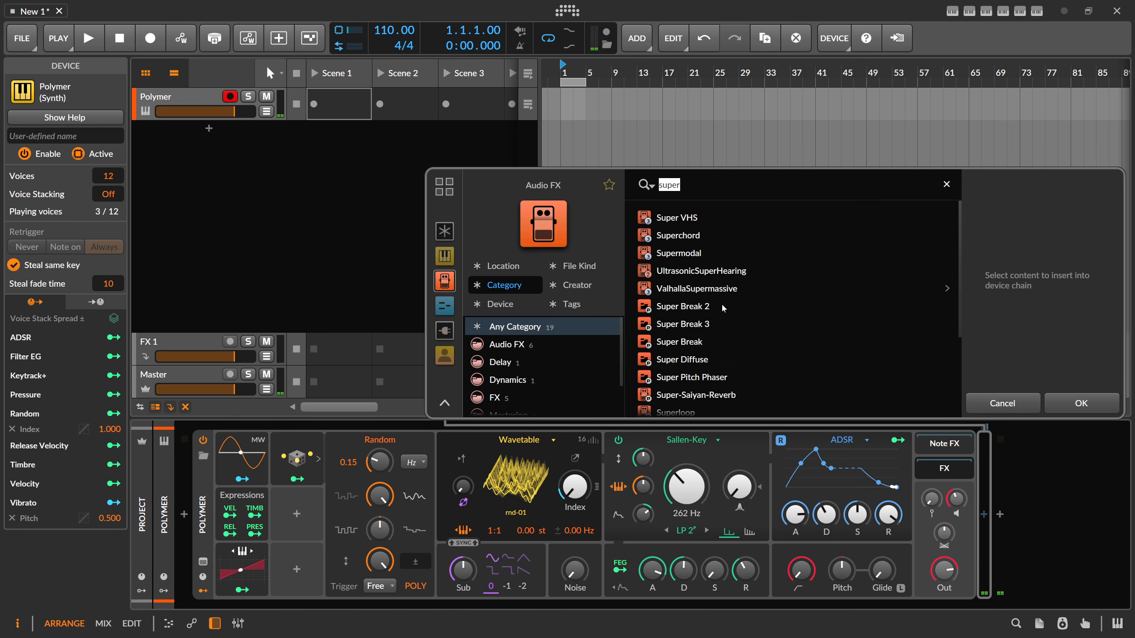
pyautogui.doubleClick(718, 290)
pyautogui.moveTo(718, 303); pyautogui.dragTo(718, 283)
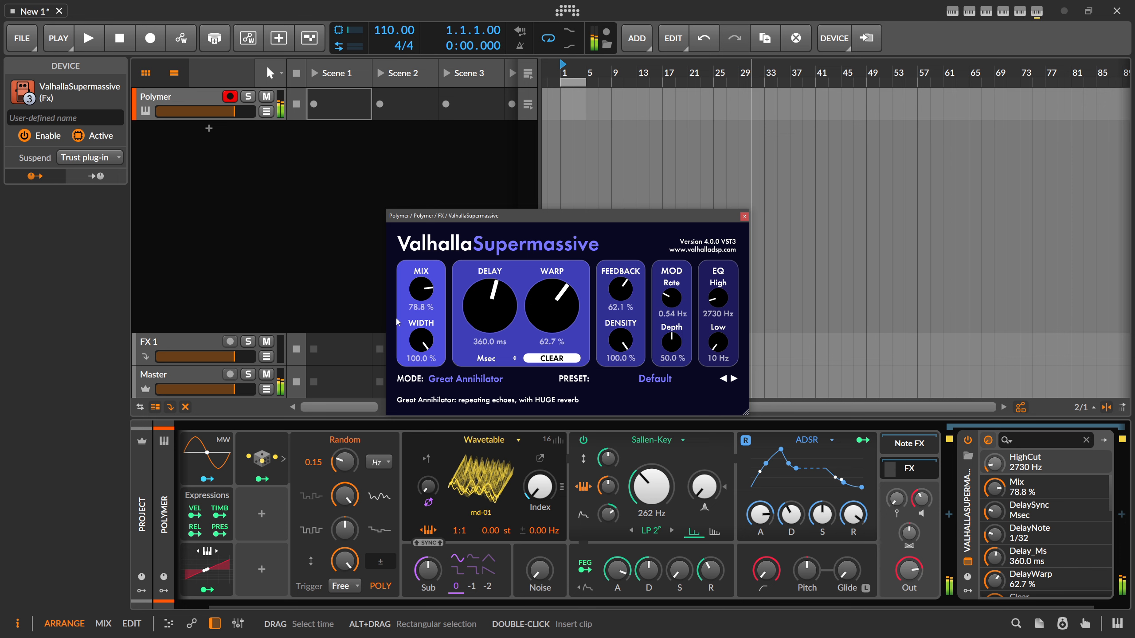
pyautogui.click(744, 218)
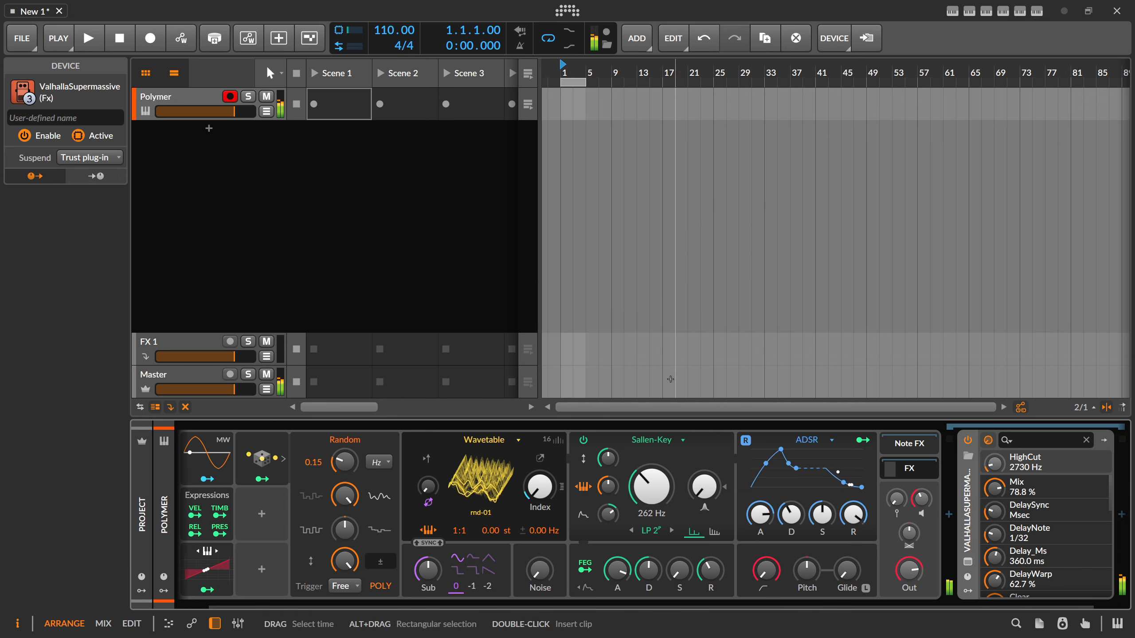
# - Create a launcher clip in Scene 1 on the Polymer track and draw a one-bar D#3 note in it
pyautogui.doubleClick(333, 103)
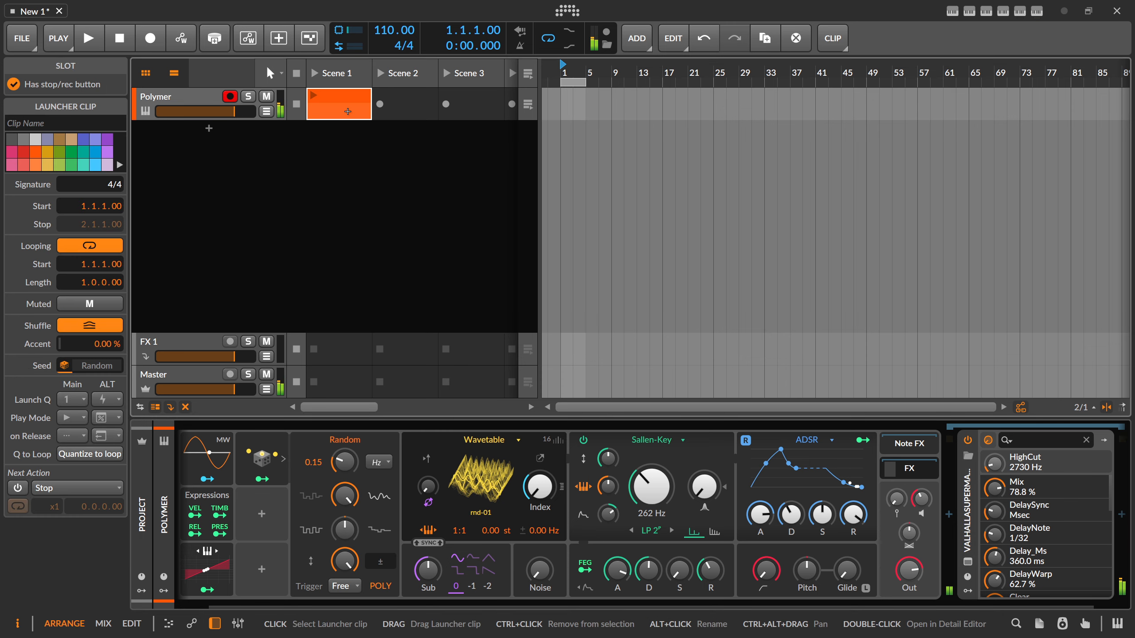
pyautogui.doubleClick(345, 109)
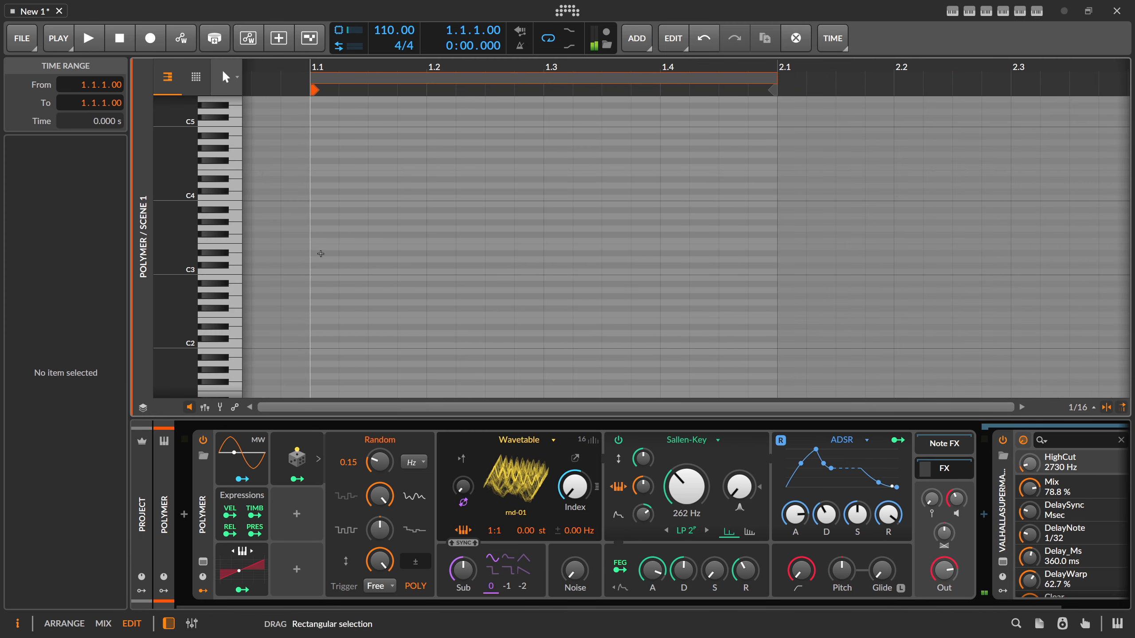
pyautogui.doubleClick(317, 254)
pyautogui.moveTo(335, 253); pyautogui.dragTo(777, 254)
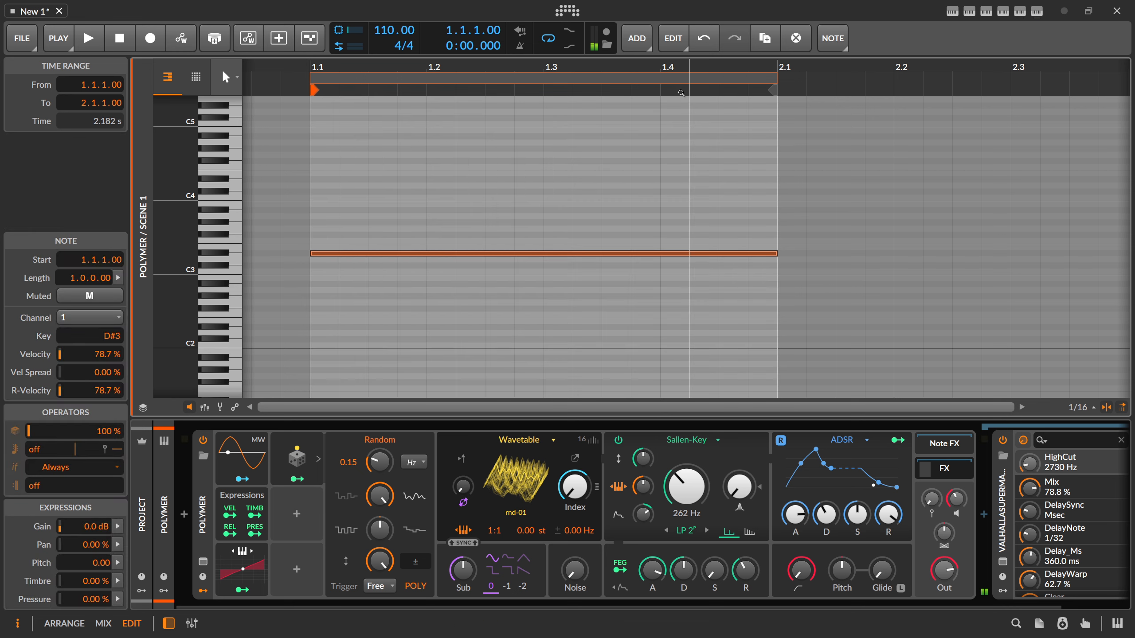
# - Extend the clip and its D#3 note to eight bars and stack two higher copies of the note, including A#3
pyautogui.moveTo(689, 87); pyautogui.dragTo(962, 108)
pyautogui.moveTo(843, 67); pyautogui.dragTo(778, 84)
pyautogui.moveTo(633, 254); pyautogui.dragTo(783, 253)
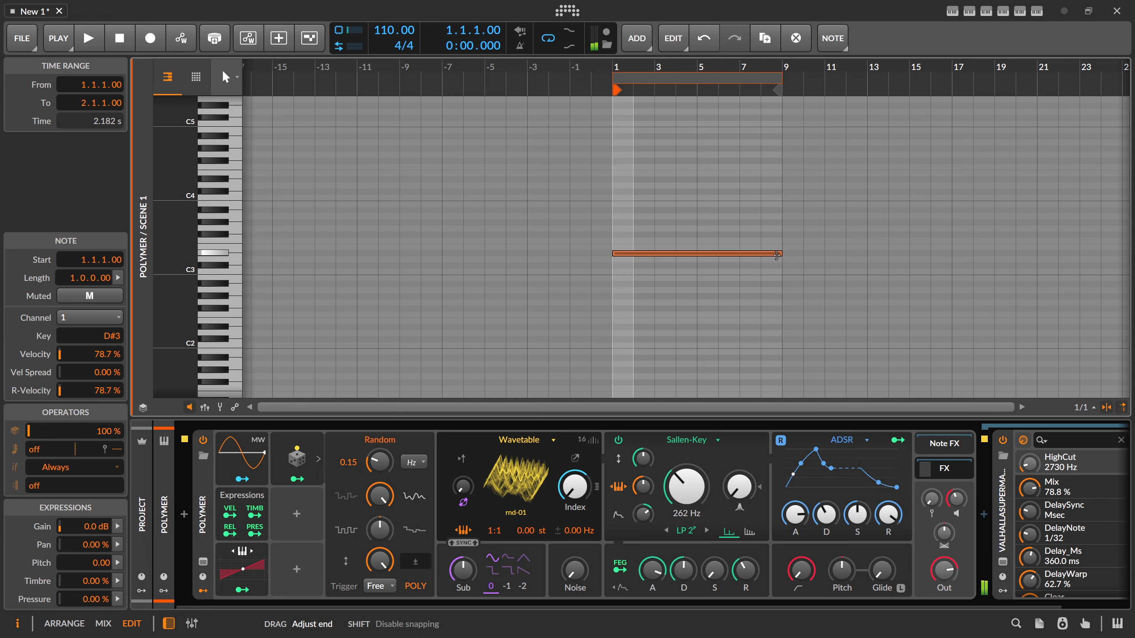
pyautogui.moveTo(673, 252); pyautogui.dragTo(673, 212)
pyautogui.moveTo(665, 211); pyautogui.dragTo(664, 223)
# - Play back the chord, stop playback and delete the Scene 1 clip from the Polymer track
pyautogui.hotkey('alt', '1')
pyautogui.press('space')
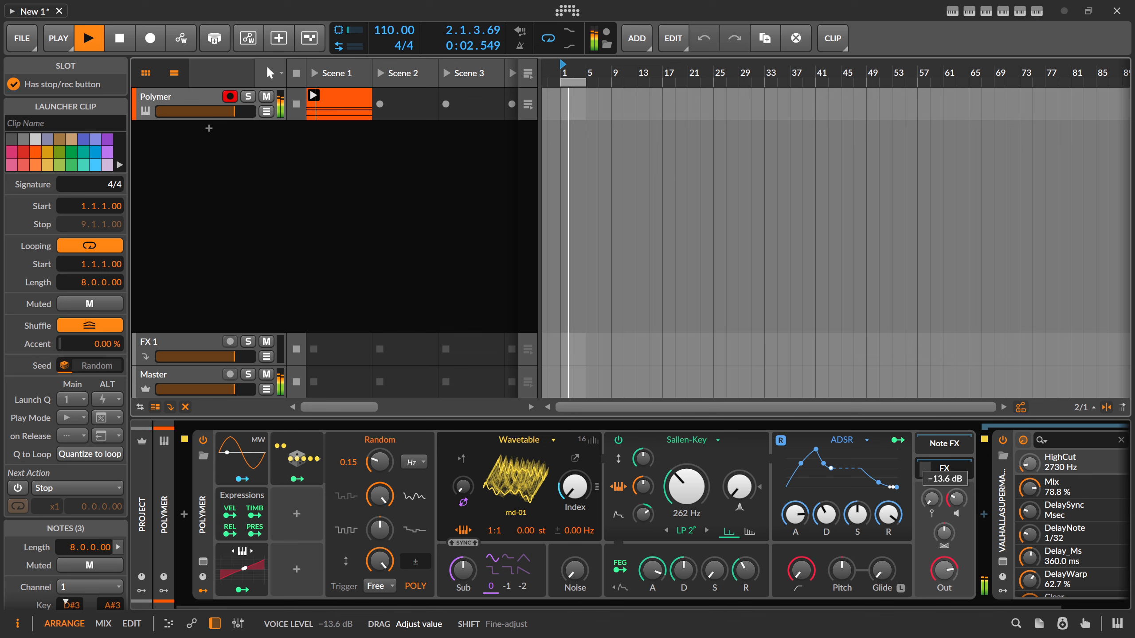
pyautogui.press('space')
pyautogui.click(354, 110)
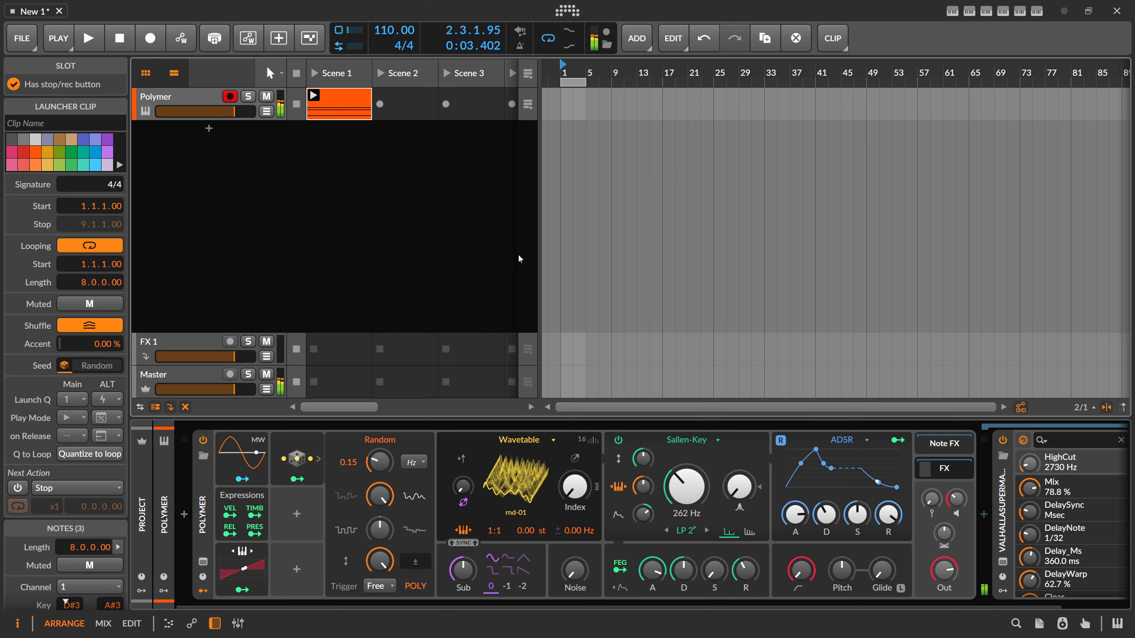
pyautogui.hotkey('alt', '3')
pyautogui.hotkey('alt', '1')
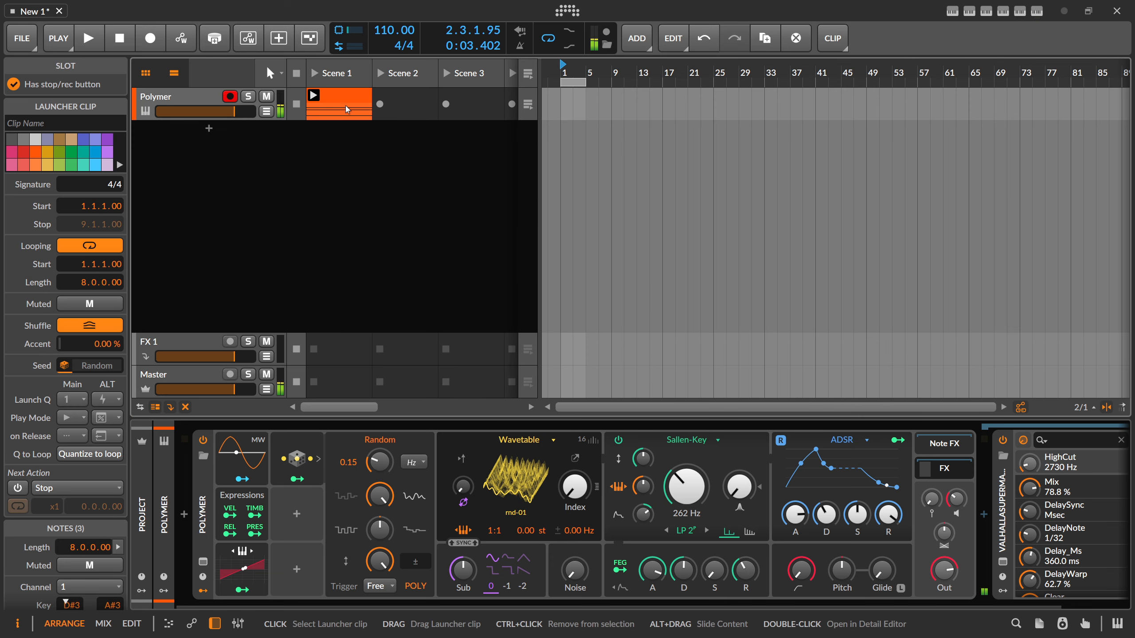
pyautogui.press('Delete')
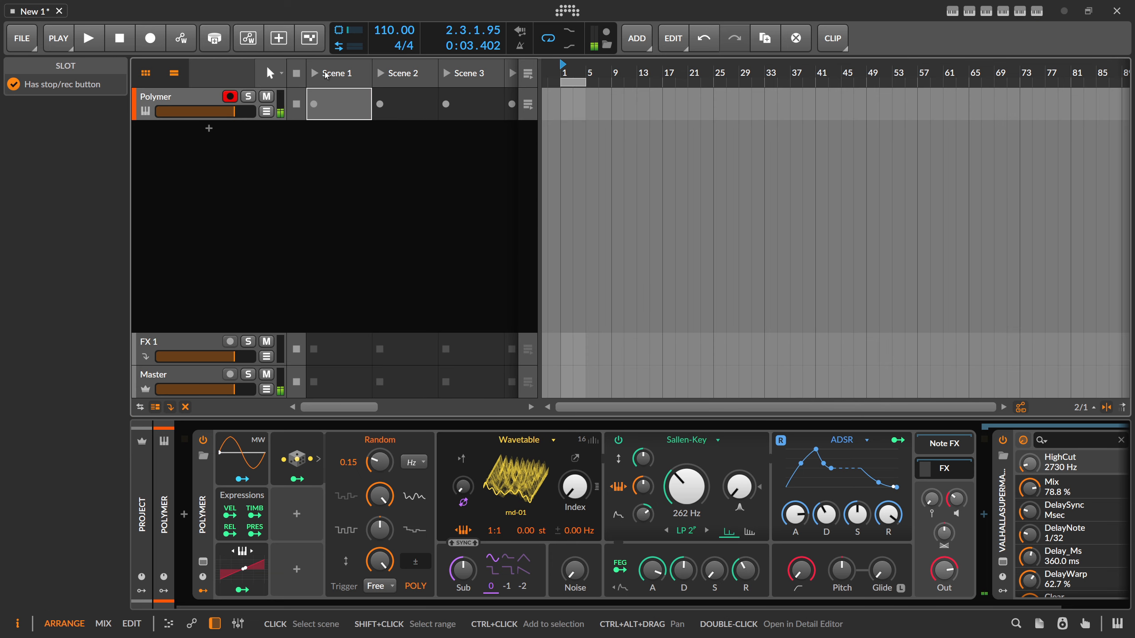
# - Record a new five-bar launcher clip in Scene 1 on the Polymer track and disarm the track
pyautogui.click(316, 106)
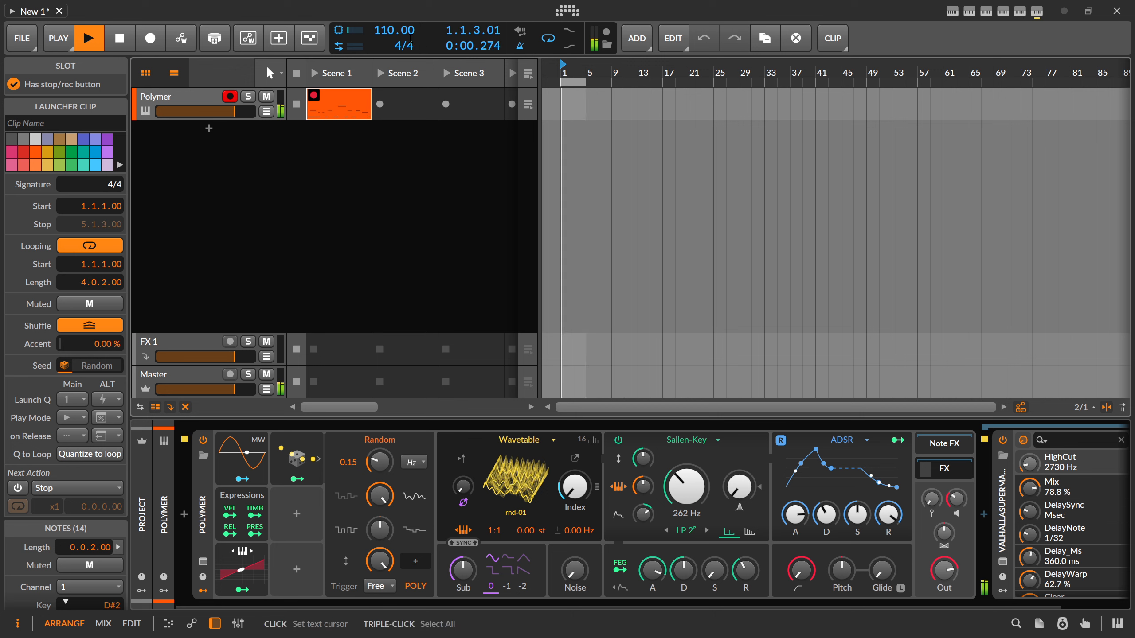
pyautogui.click(316, 97)
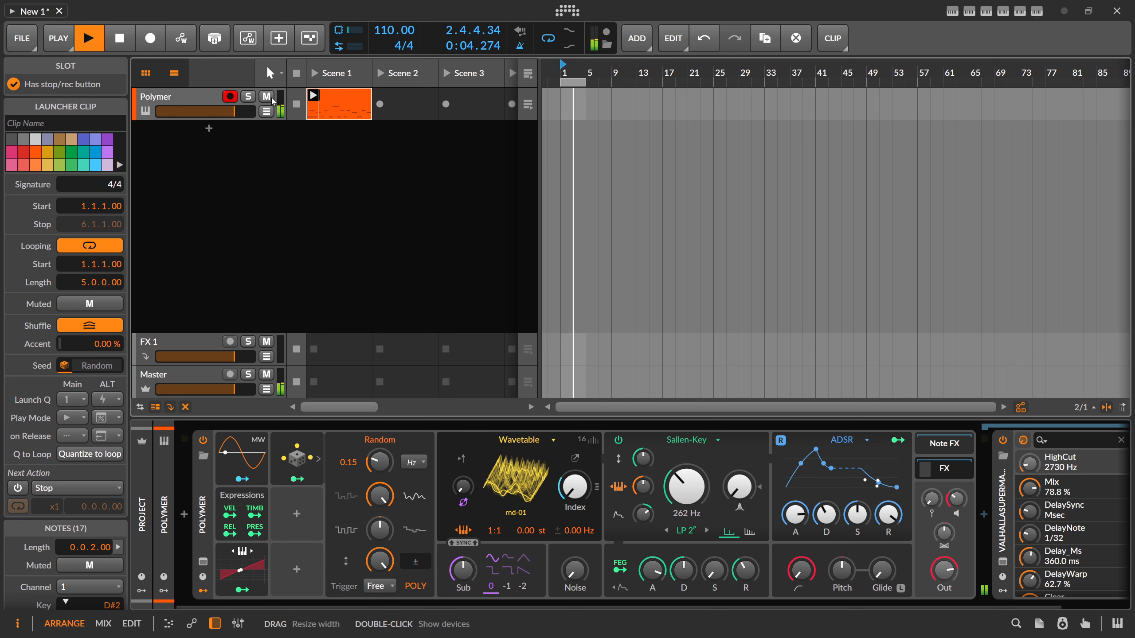
pyautogui.click(233, 99)
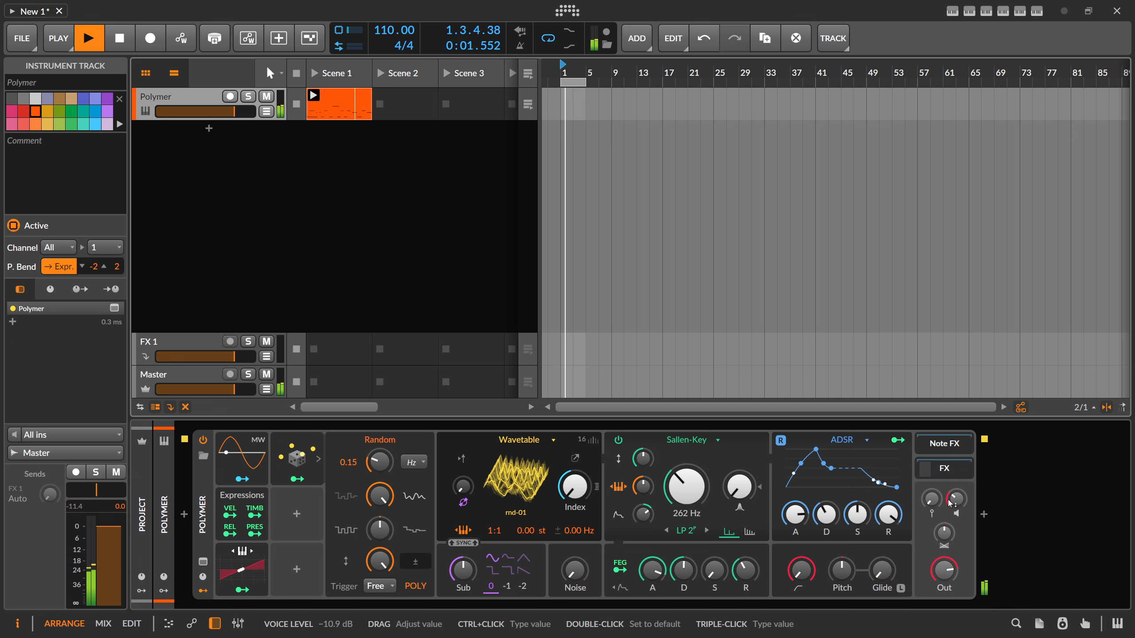
# - Insert the TIME-12 plug-in after Polymer and select its pattern 4
pyautogui.click(985, 518)
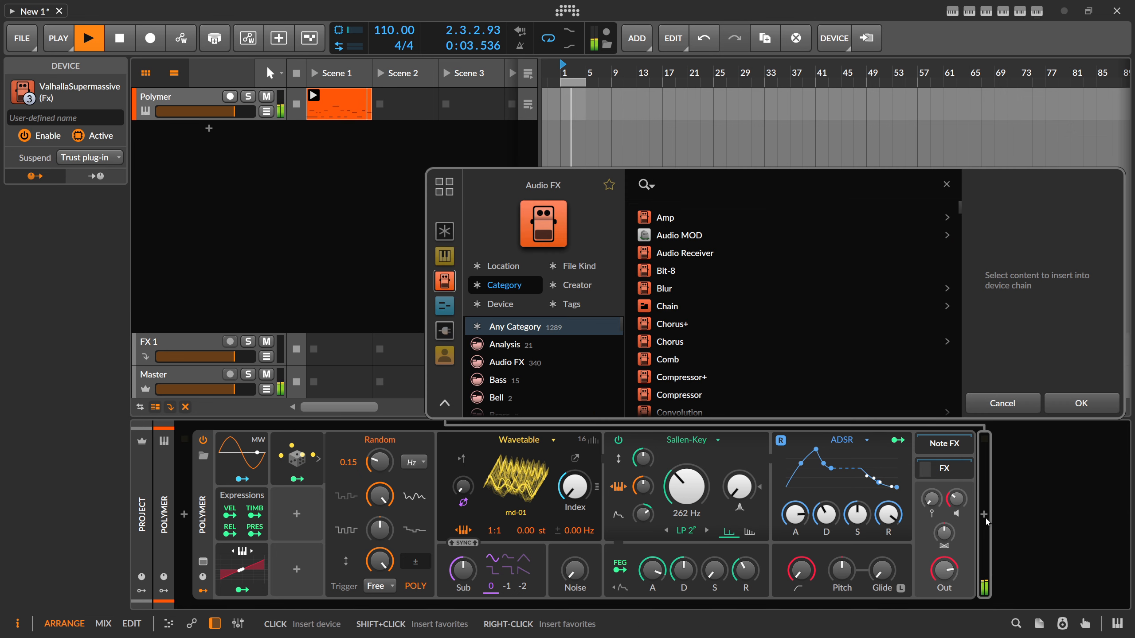
pyautogui.write('time')
pyautogui.click(698, 238)
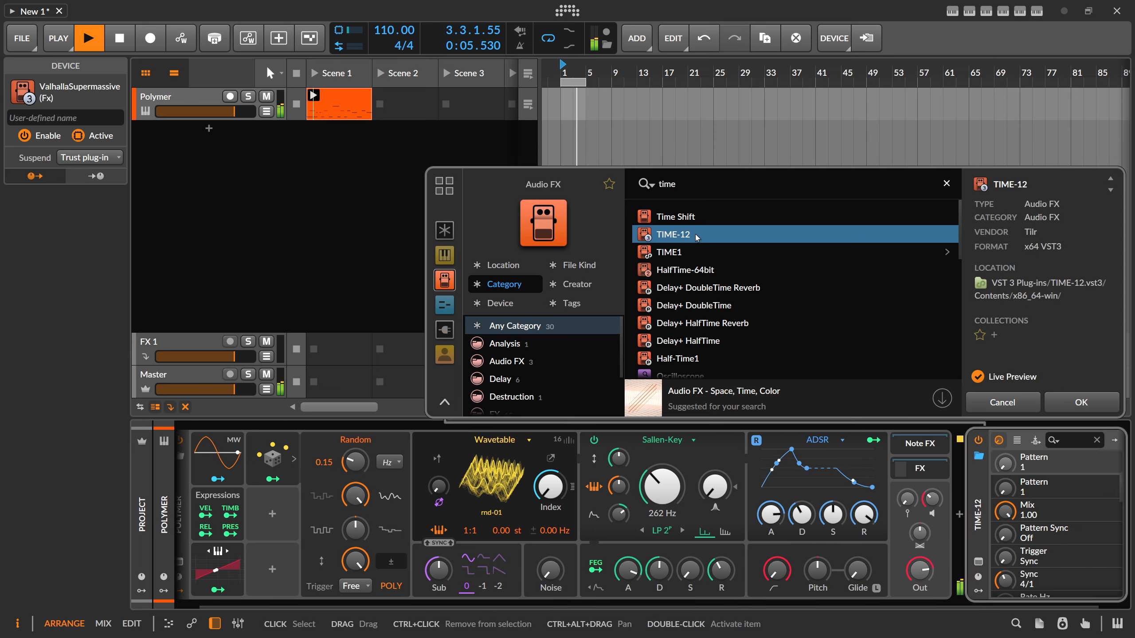
pyautogui.doubleClick(698, 238)
pyautogui.click(346, 143)
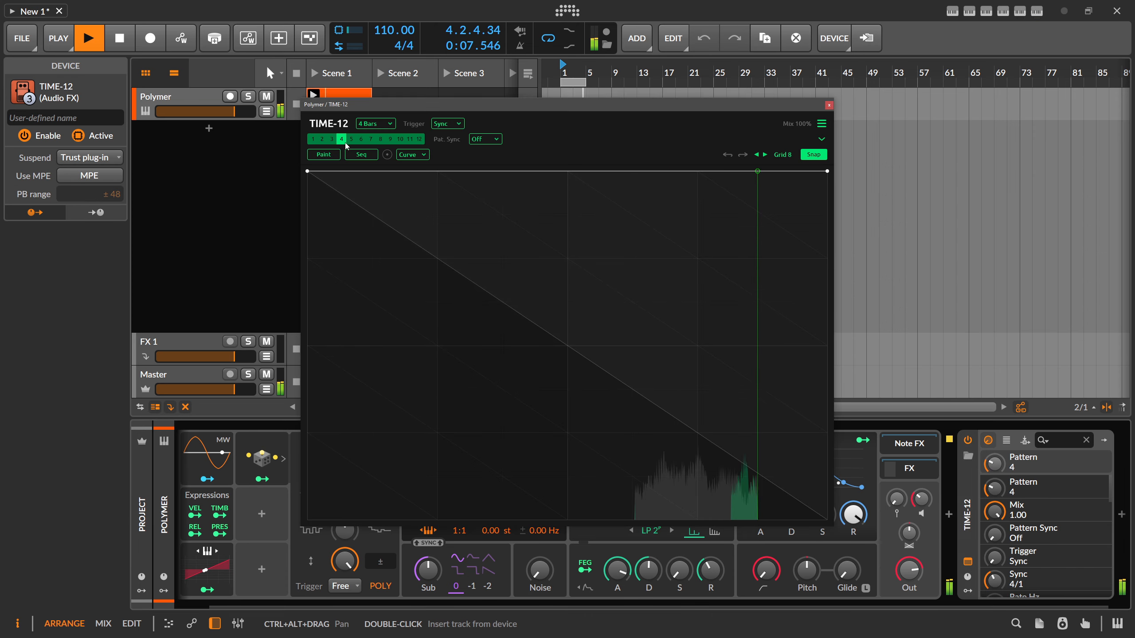
pyautogui.moveTo(465, 106); pyautogui.dragTo(454, 99)
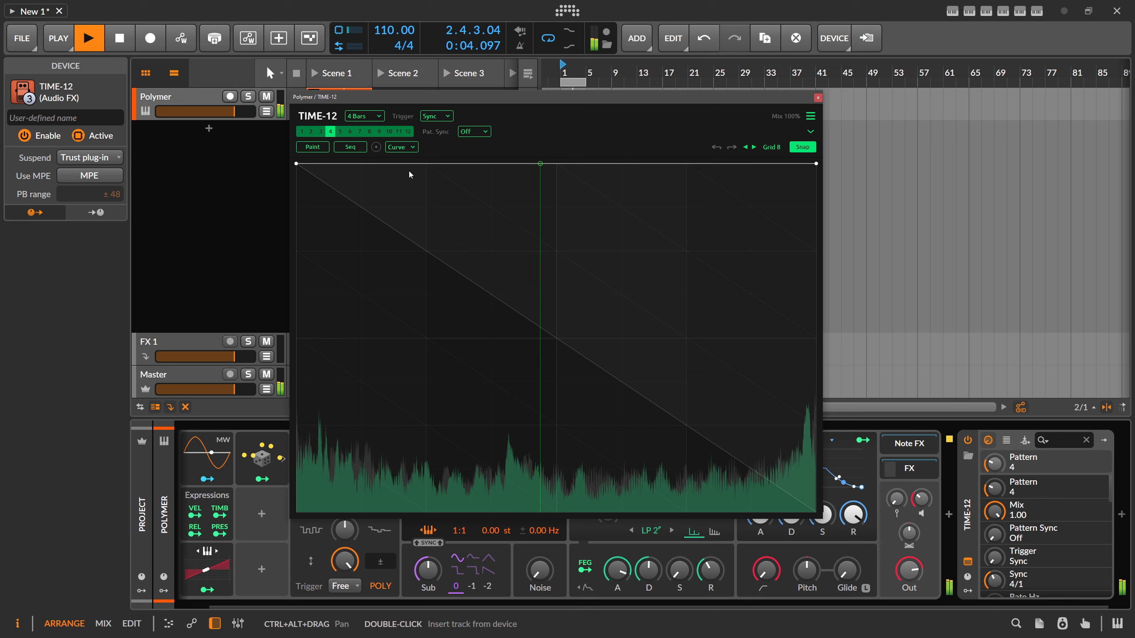
# - Enable TIME-12's Seq mode and shape the first four steps: a shallow dip, a return to maximum and a deeper downward ramp
pyautogui.click(360, 148)
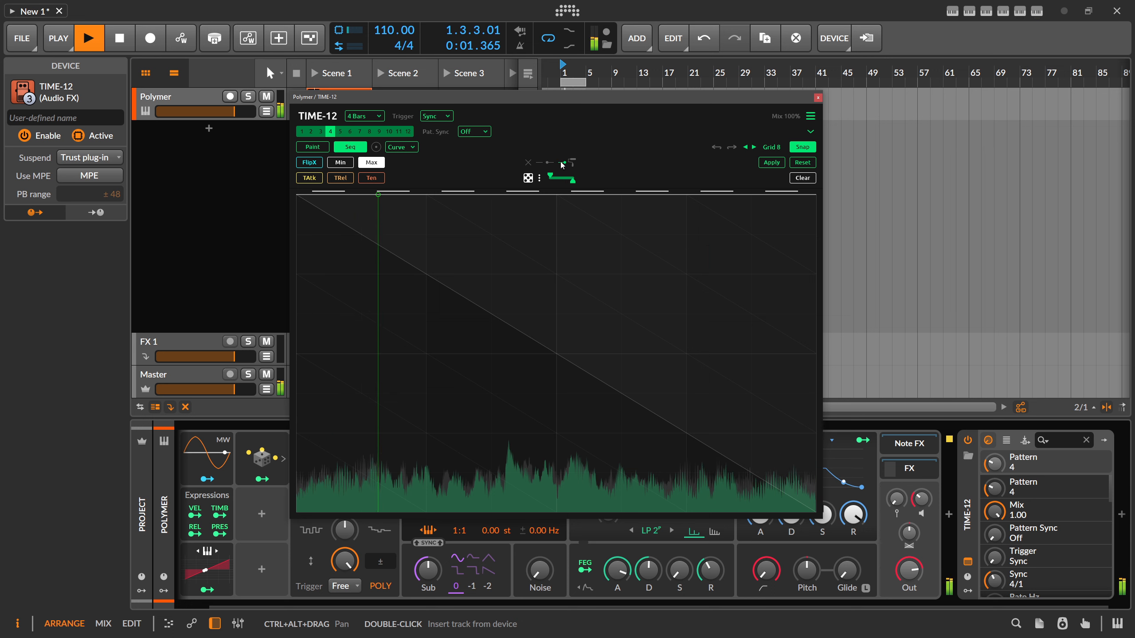
pyautogui.click(338, 209)
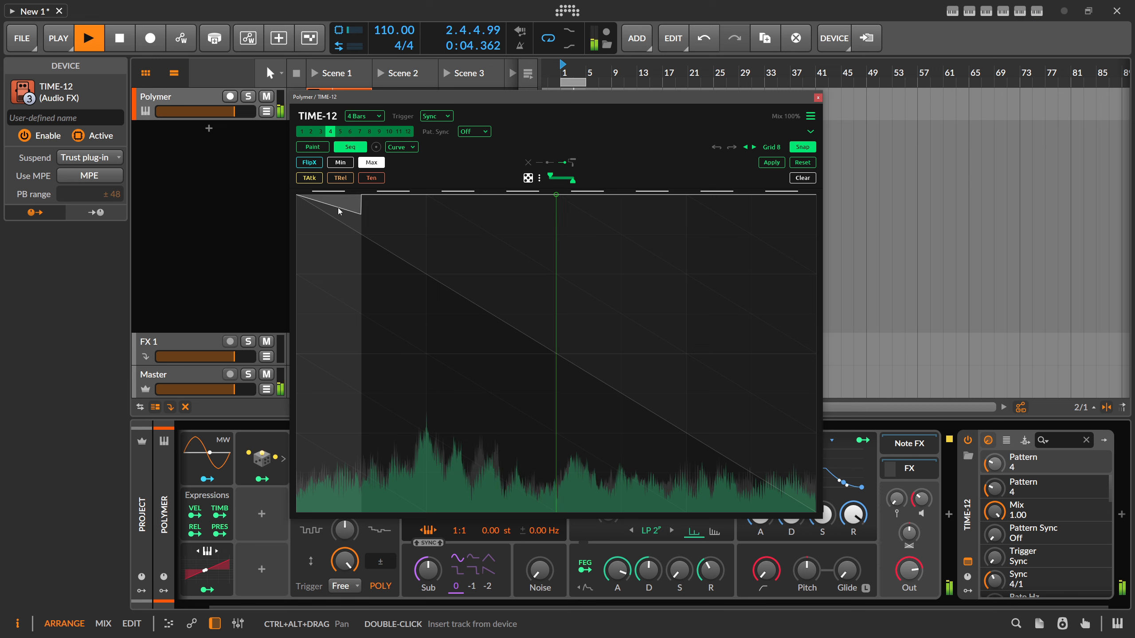
pyautogui.click(378, 224)
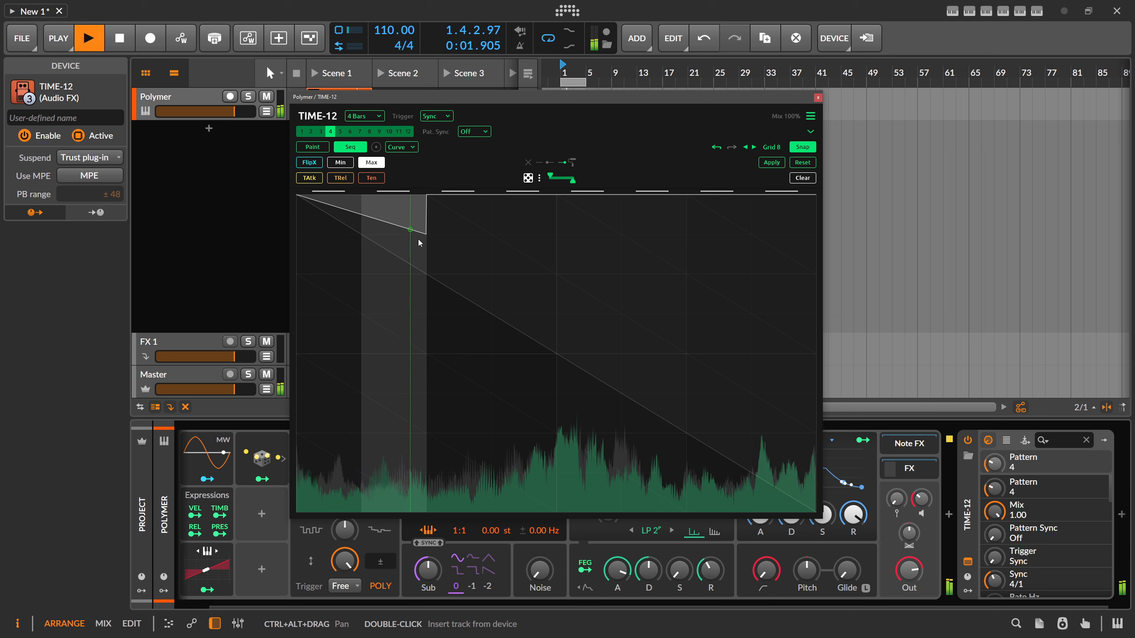
pyautogui.click(442, 235)
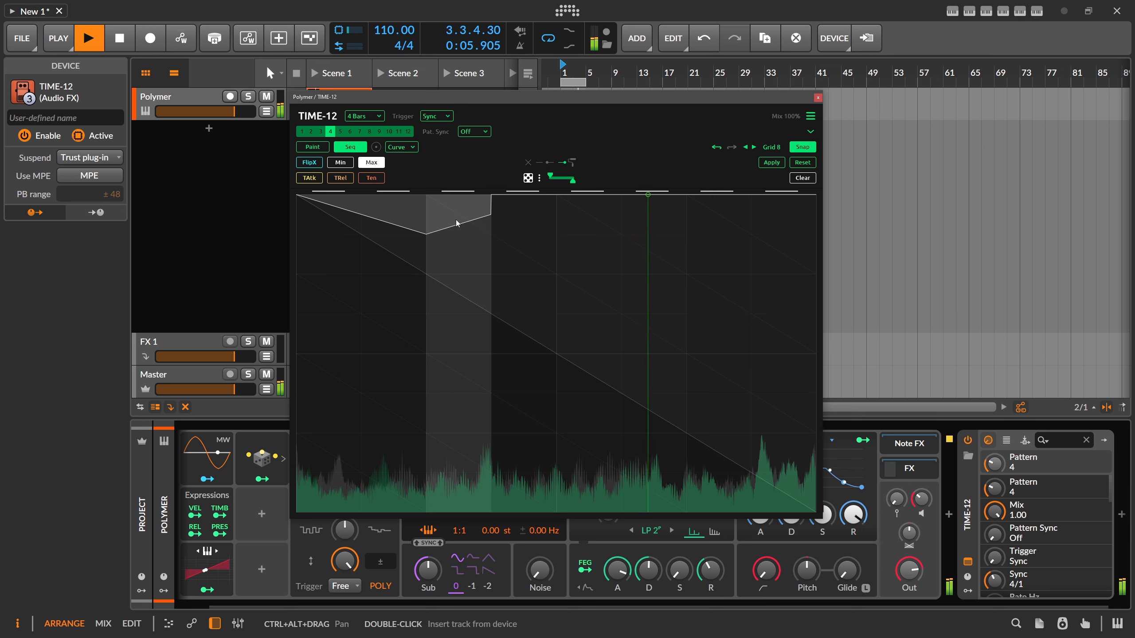
pyautogui.moveTo(483, 217); pyautogui.dragTo(477, 203)
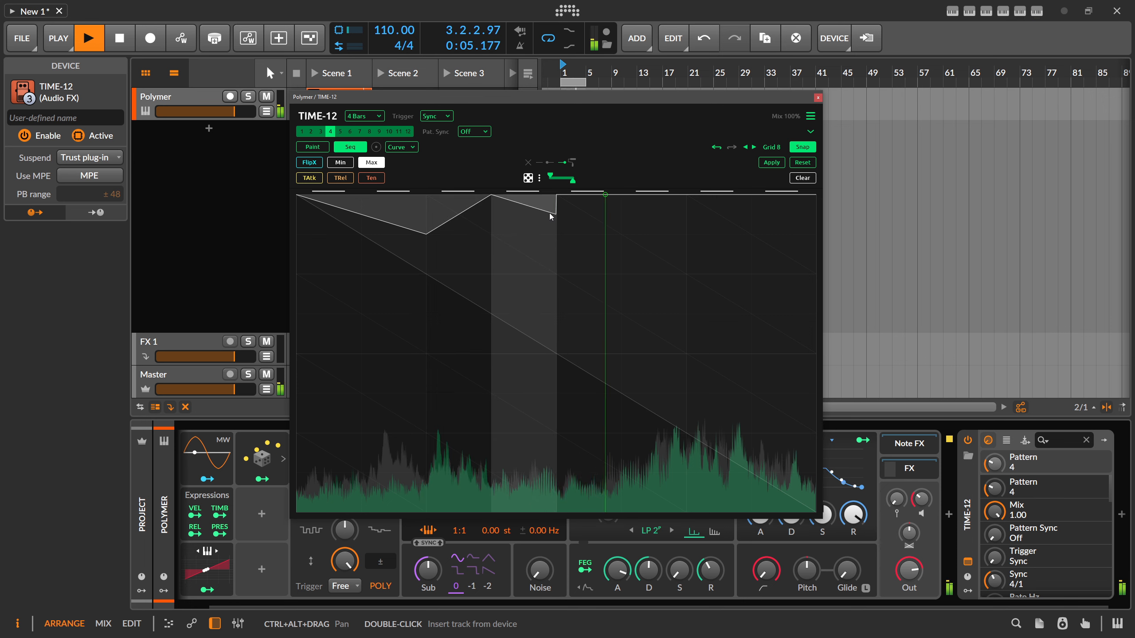
pyautogui.moveTo(550, 213); pyautogui.dragTo(548, 228)
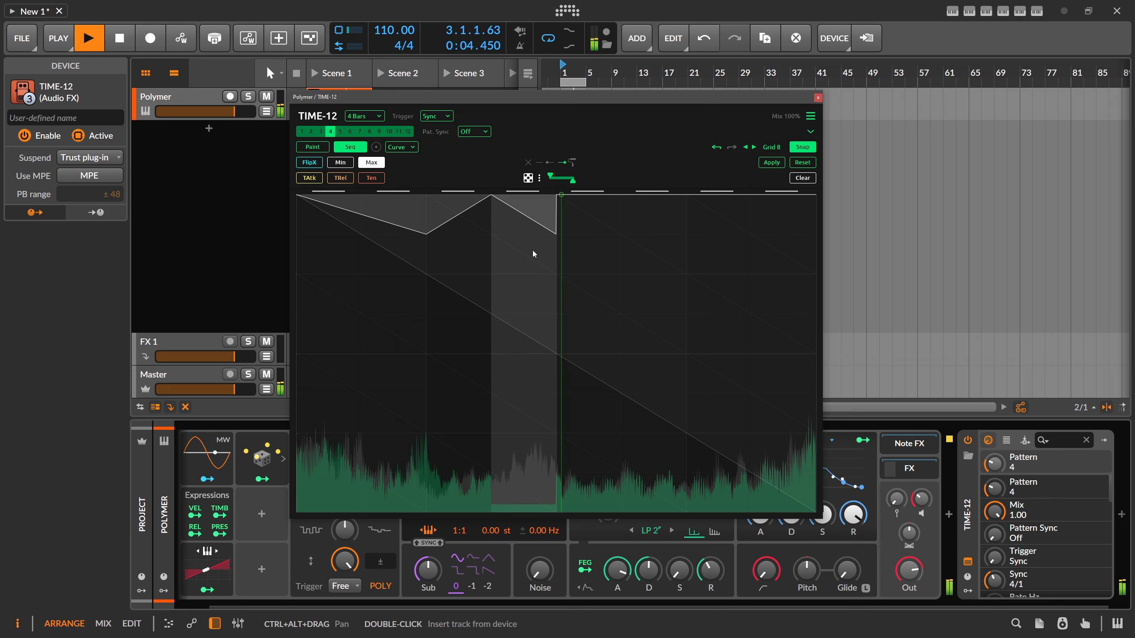
pyautogui.moveTo(542, 233); pyautogui.dragTo(529, 266)
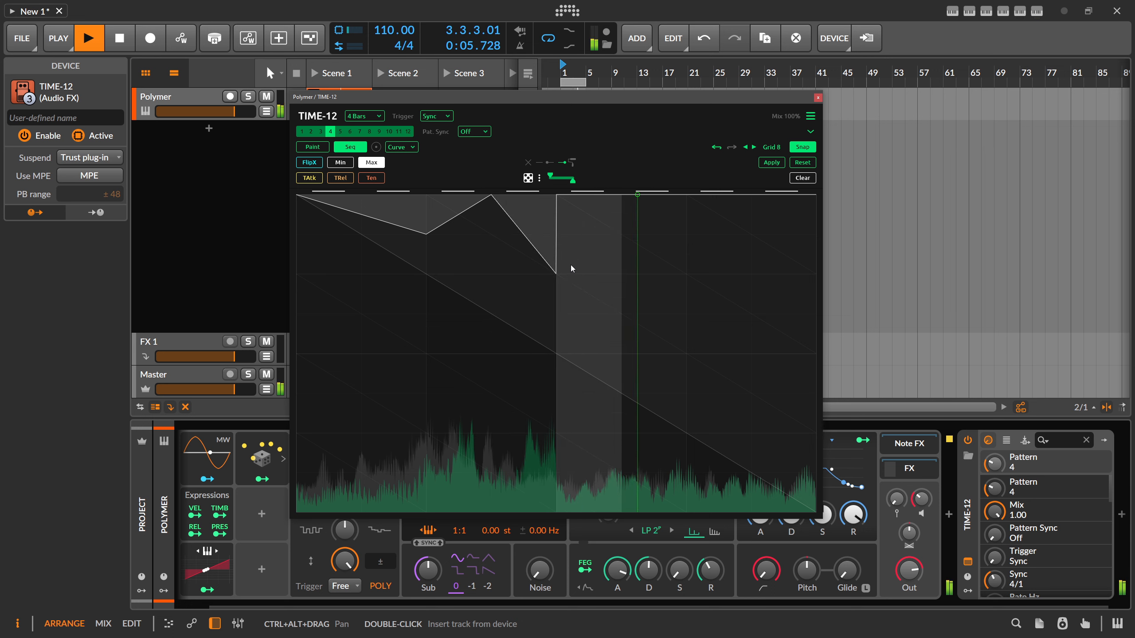
# - Shape steps five to eight as a deep valley rising towards the loop end, and apply the sequence to pattern 4
pyautogui.moveTo(571, 267)
pyautogui.mouseDown()
pyautogui.moveTo(588, 279)
pyautogui.moveTo(577, 308)
pyautogui.moveTo(617, 313)
pyautogui.moveTo(598, 322)
pyautogui.moveTo(642, 372)
pyautogui.moveTo(652, 298)
pyautogui.moveTo(698, 273)
pyautogui.moveTo(740, 294)
pyautogui.moveTo(759, 281)
pyautogui.mouseUp()
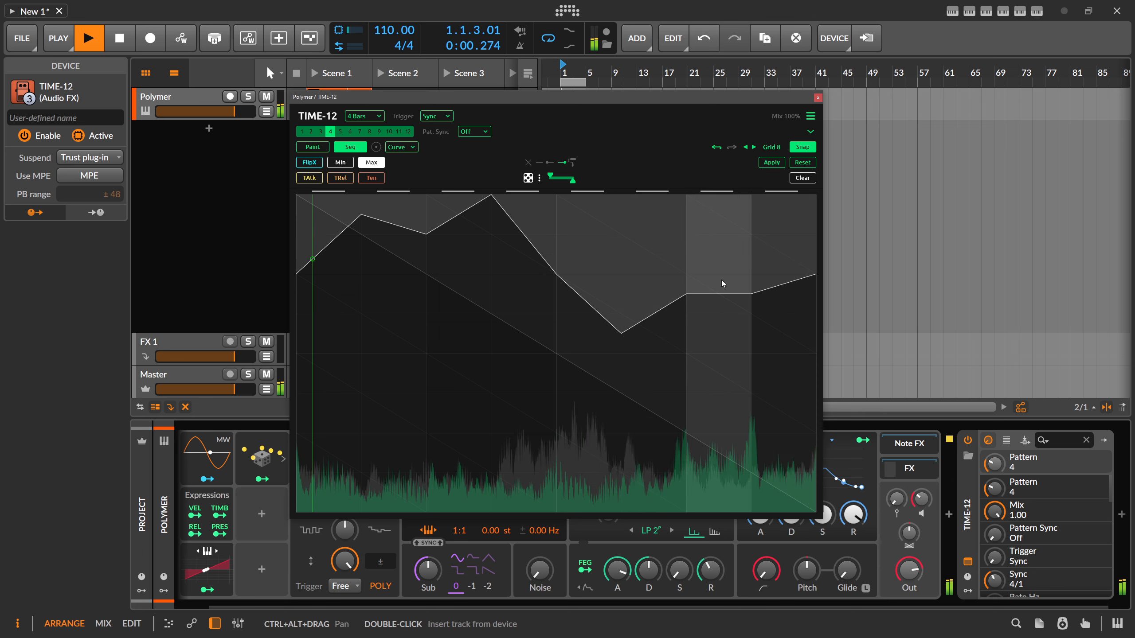
pyautogui.moveTo(798, 270); pyautogui.dragTo(795, 260)
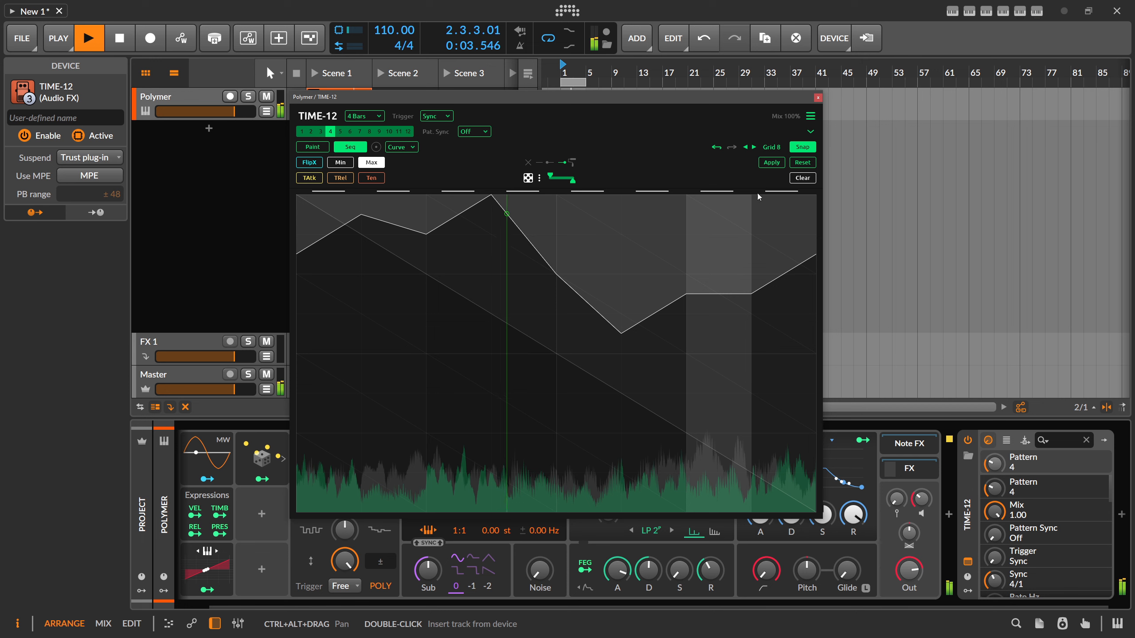
pyautogui.click(779, 161)
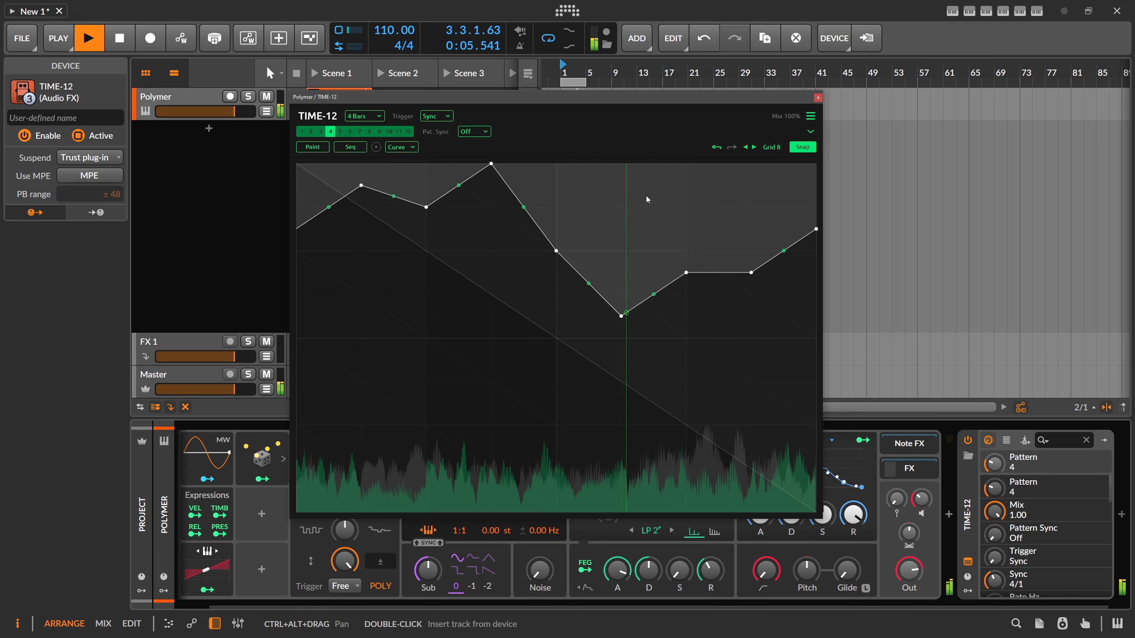
# - Preview the stored sequence on pattern 5 and alternate between patterns 4 and 5 to hear the difference
pyautogui.click(340, 132)
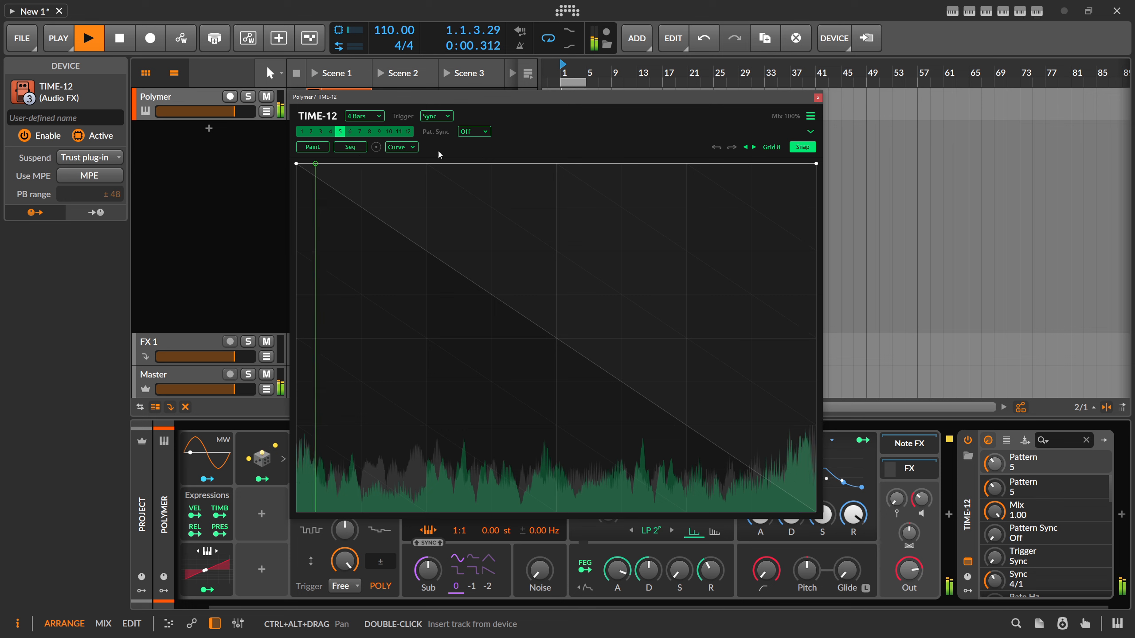
pyautogui.click(350, 147)
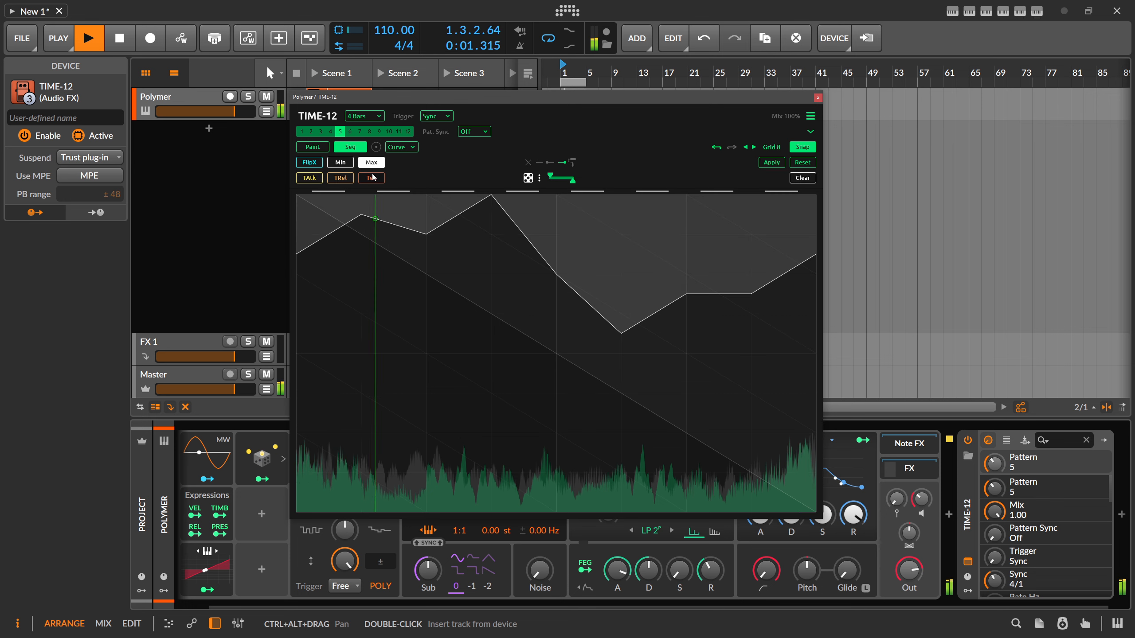
pyautogui.click(349, 147)
pyautogui.click(332, 132)
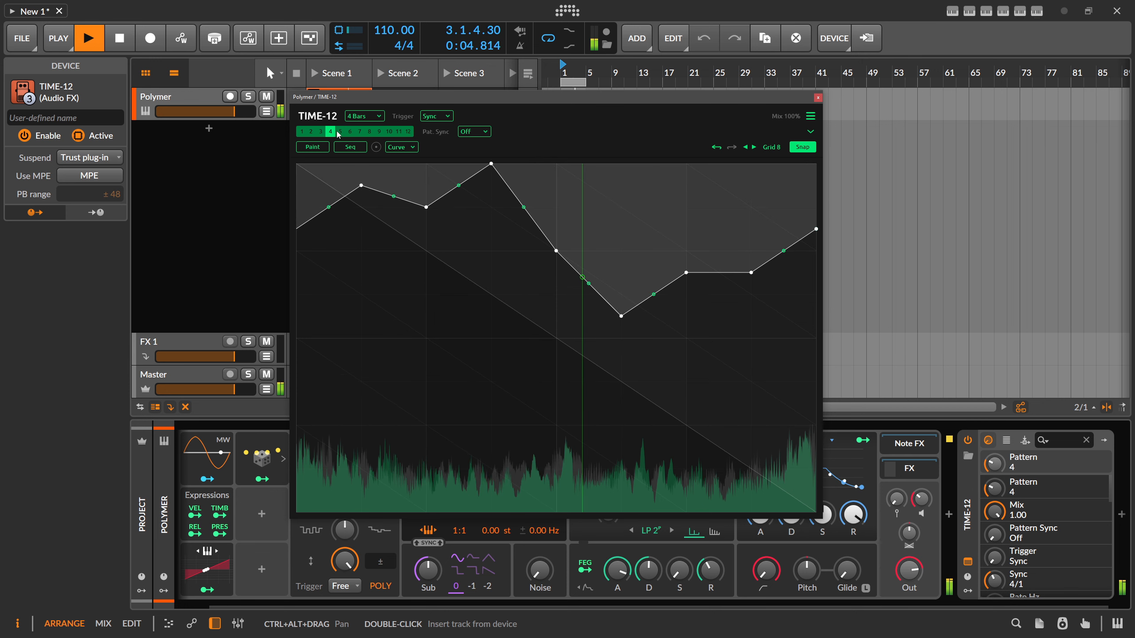
pyautogui.click(338, 133)
pyautogui.click(332, 134)
pyautogui.click(340, 134)
# - Raise the fifth step of the sequence near the maximum, apply it to pattern 5 and compare patterns 4 and 5
pyautogui.click(352, 147)
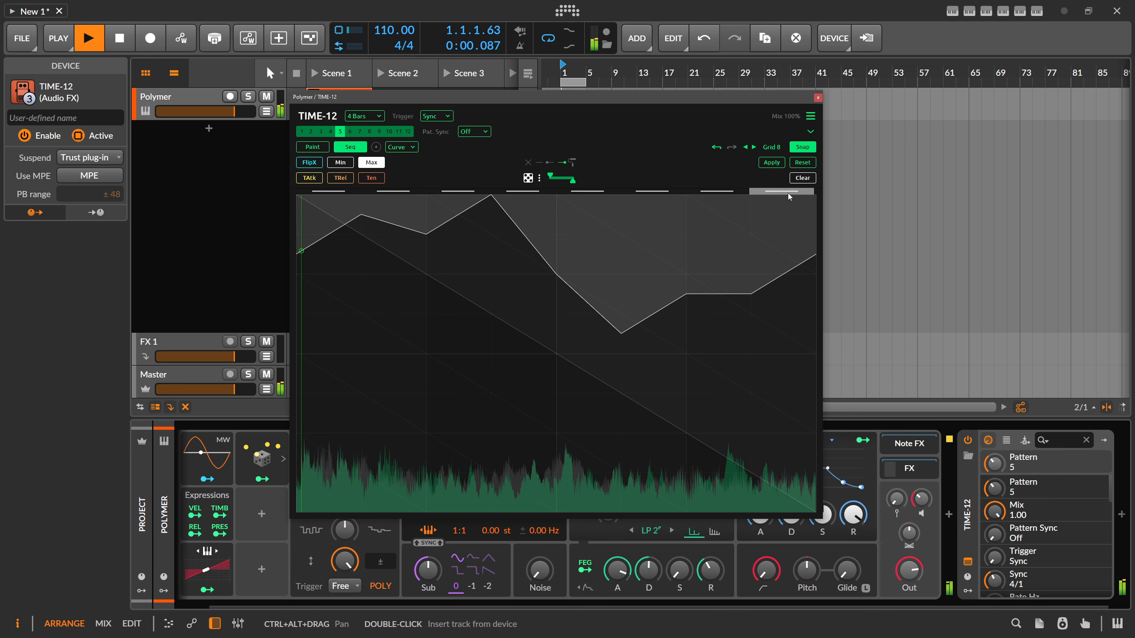
pyautogui.click(573, 218)
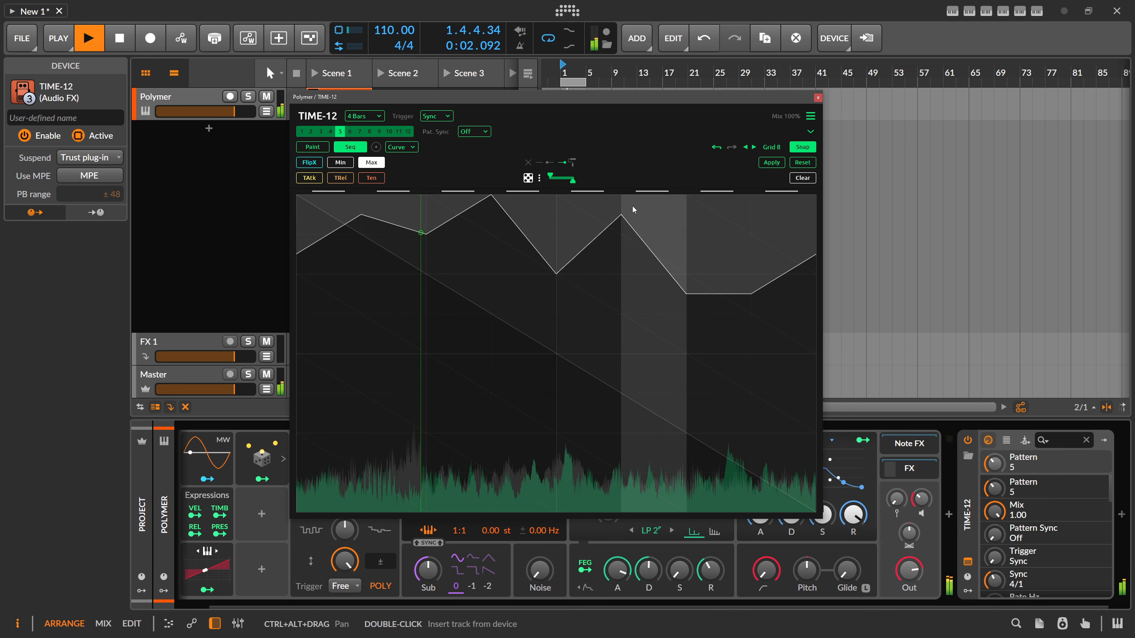
pyautogui.click(771, 162)
pyautogui.click(330, 131)
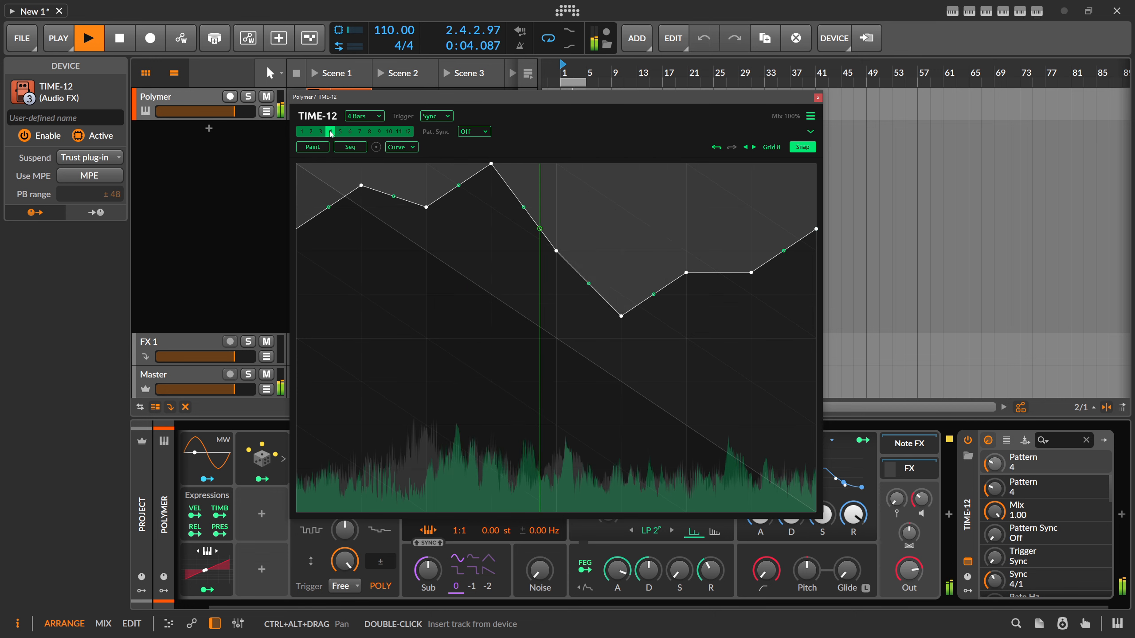
pyautogui.click(340, 132)
pyautogui.click(331, 131)
pyautogui.click(340, 132)
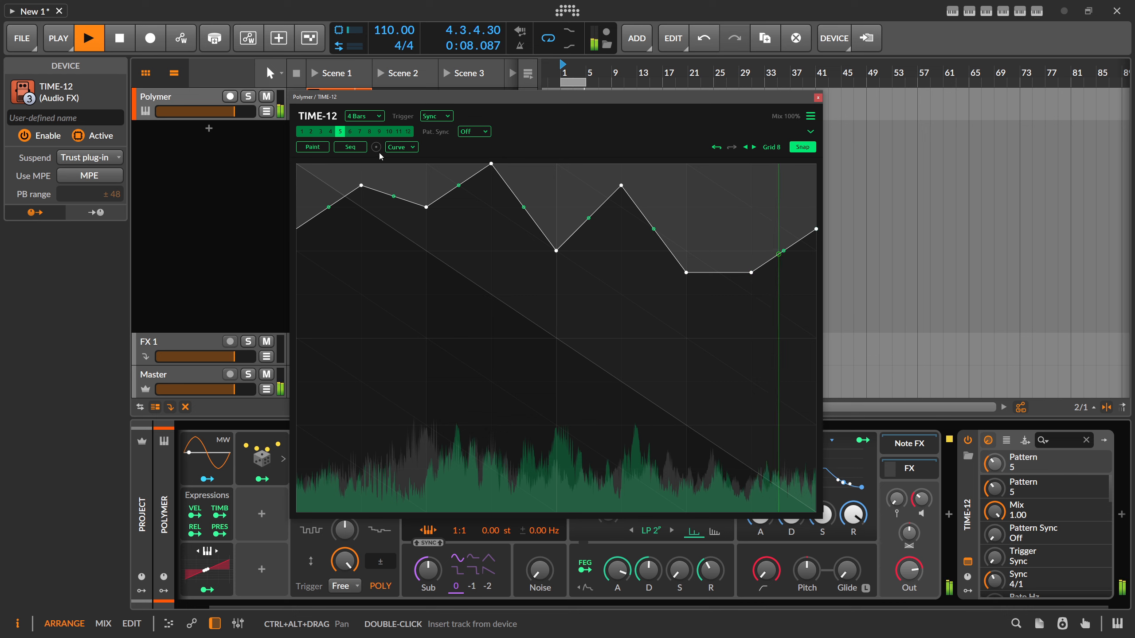
# - Reopen pattern 5 in Seq mode, go through the TAtk, TRel and Min edit modes, and randomize FlipX across the steps
pyautogui.click(351, 148)
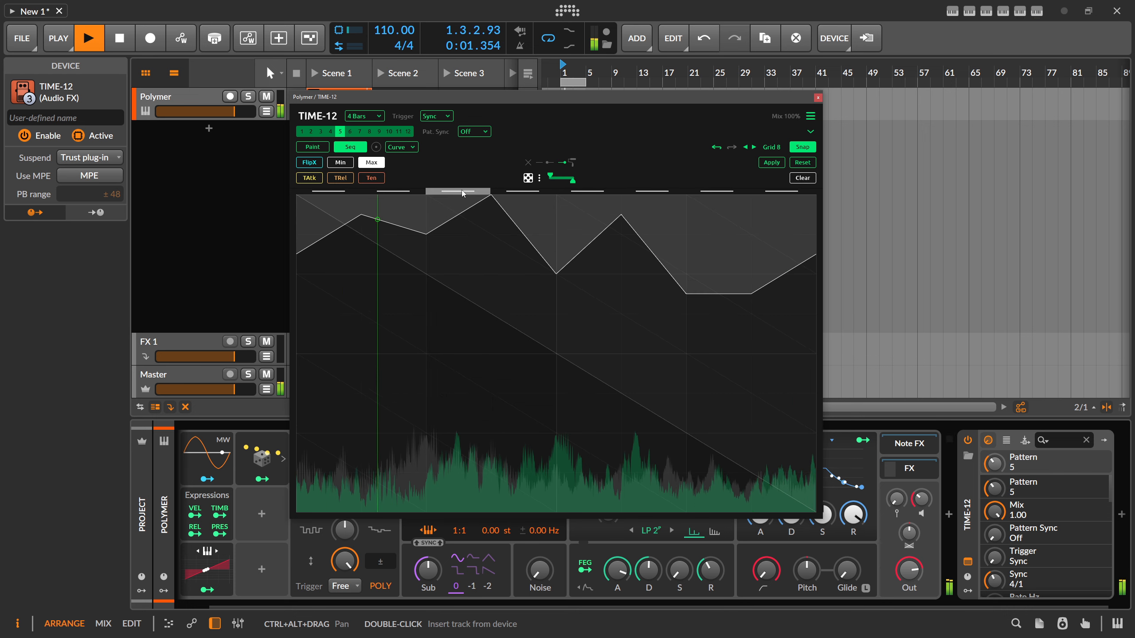
pyautogui.click(311, 177)
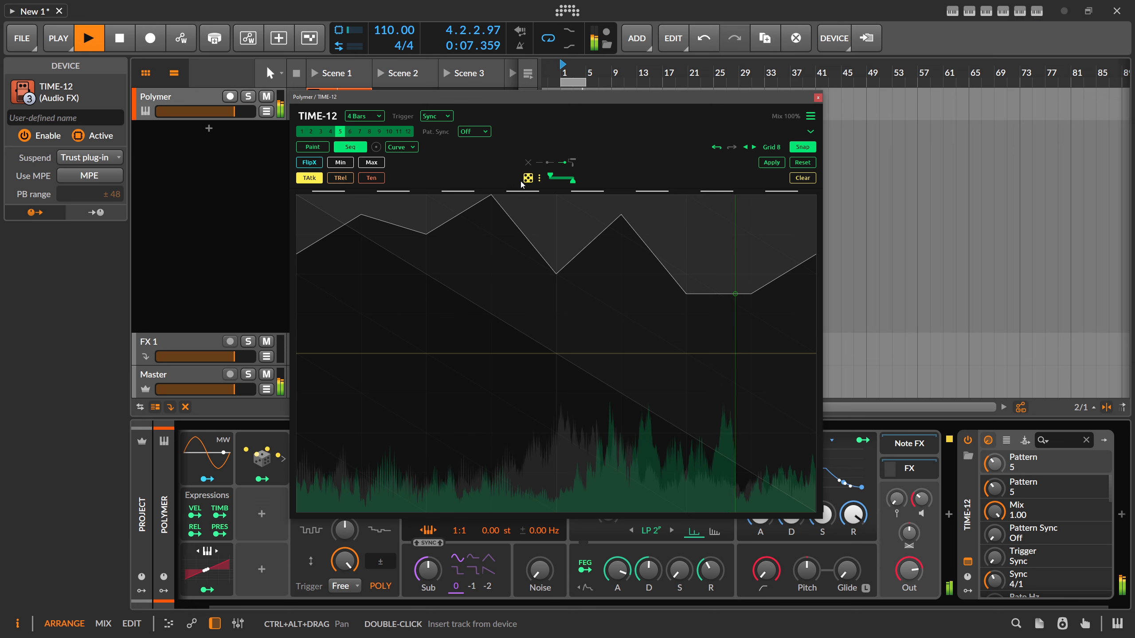
pyautogui.click(341, 179)
pyautogui.click(311, 180)
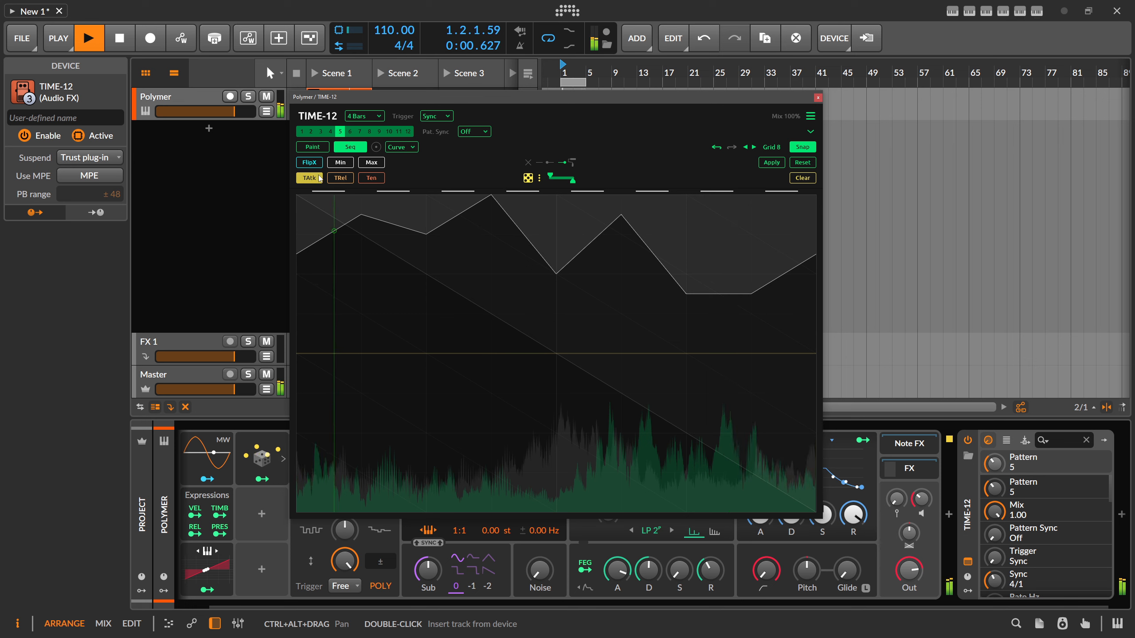
pyautogui.click(343, 165)
pyautogui.click(311, 164)
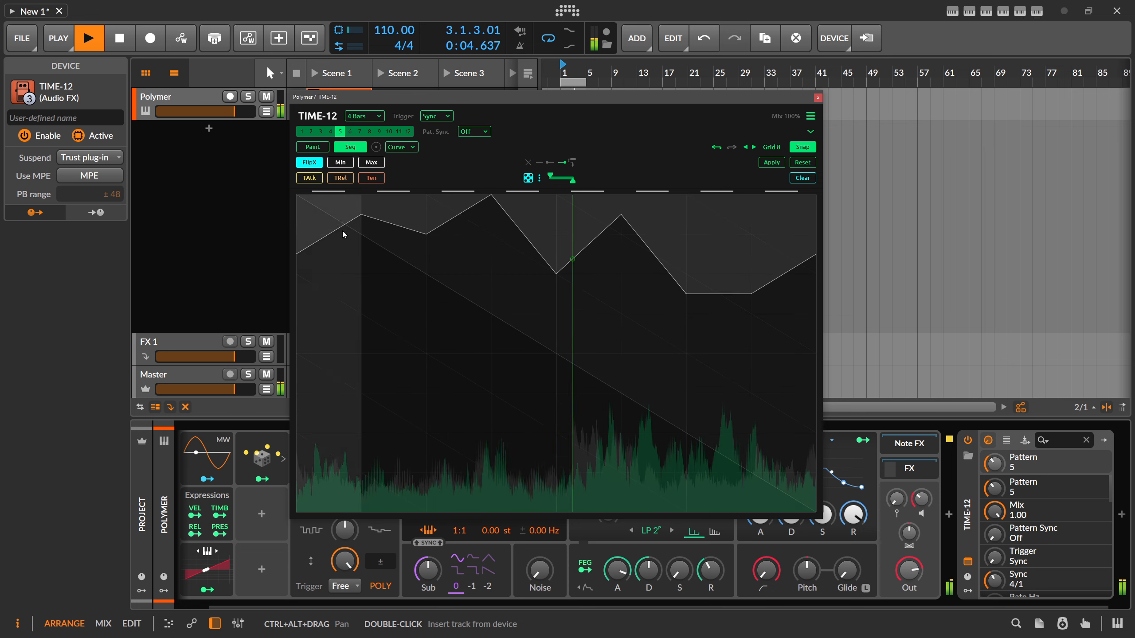
pyautogui.moveTo(343, 231)
pyautogui.mouseDown()
pyautogui.moveTo(567, 252)
pyautogui.moveTo(757, 250)
pyautogui.moveTo(781, 264)
pyautogui.moveTo(340, 248)
pyautogui.mouseUp()
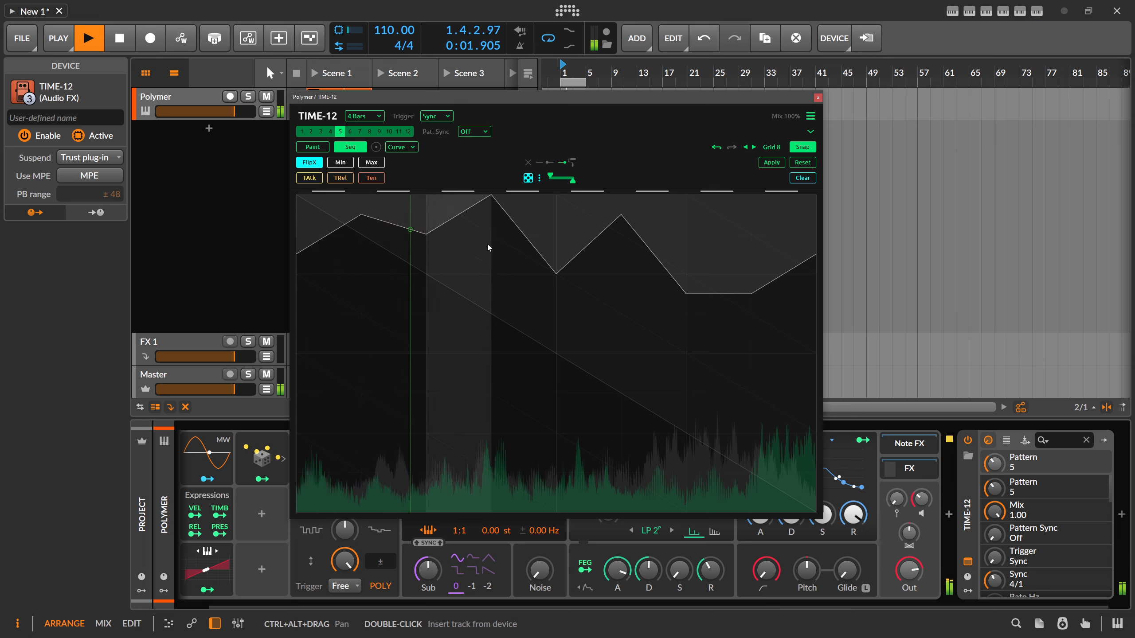
pyautogui.click(528, 179)
pyautogui.click(528, 179)
# - Randomize FlipX across the steps again, toggle the flip on individual steps, and remove the remaining flips
pyautogui.click(528, 178)
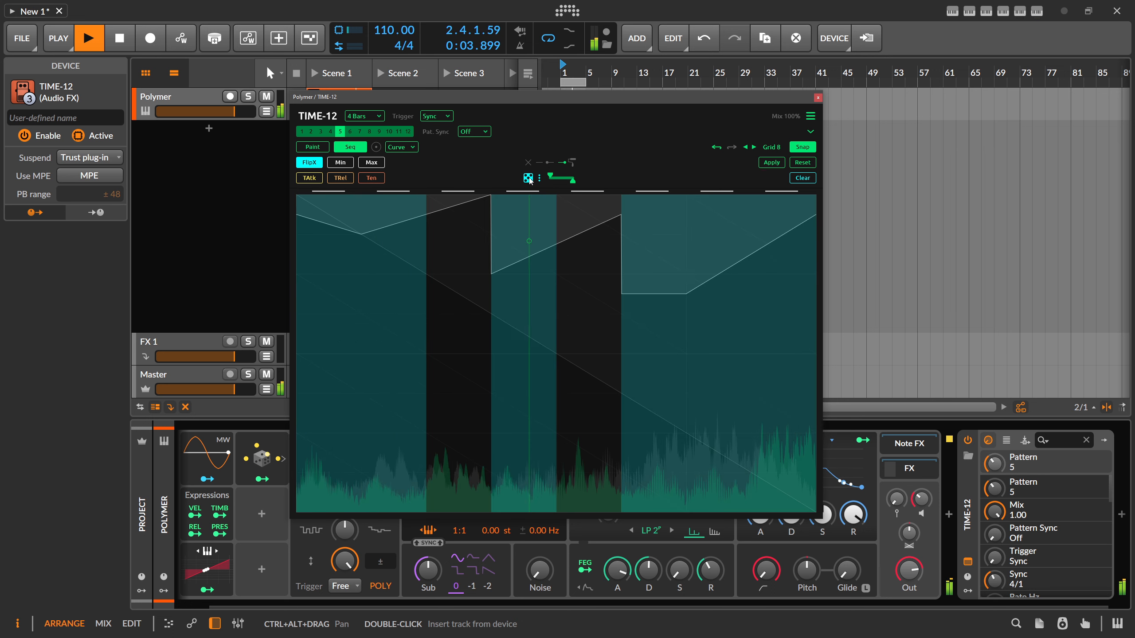
pyautogui.click(528, 179)
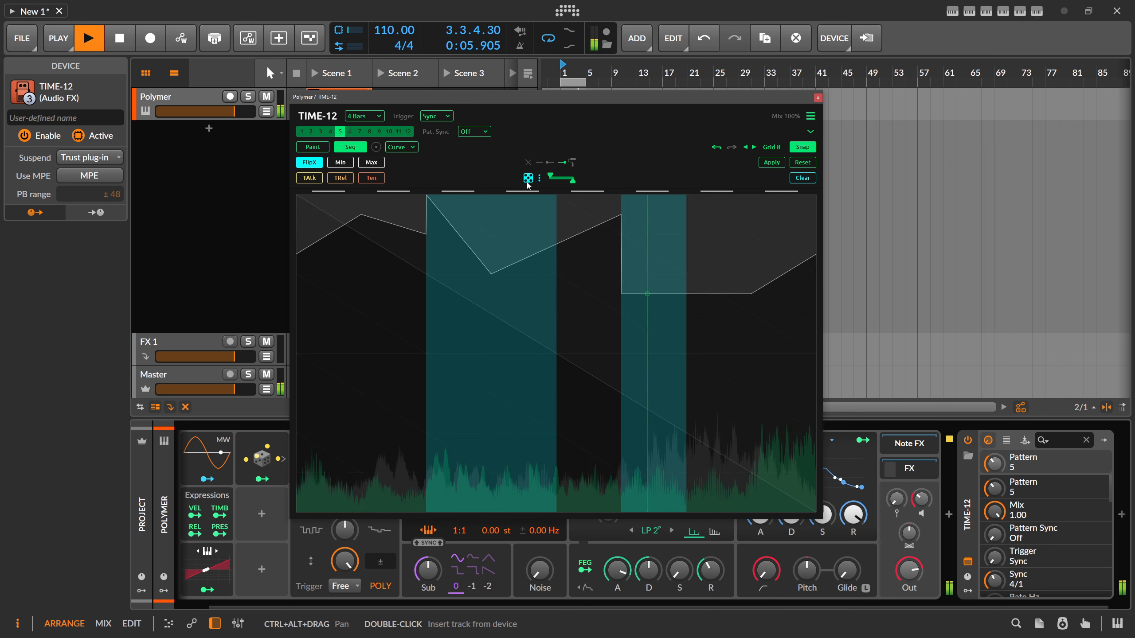
pyautogui.click(528, 179)
pyautogui.click(529, 247)
pyautogui.click(347, 258)
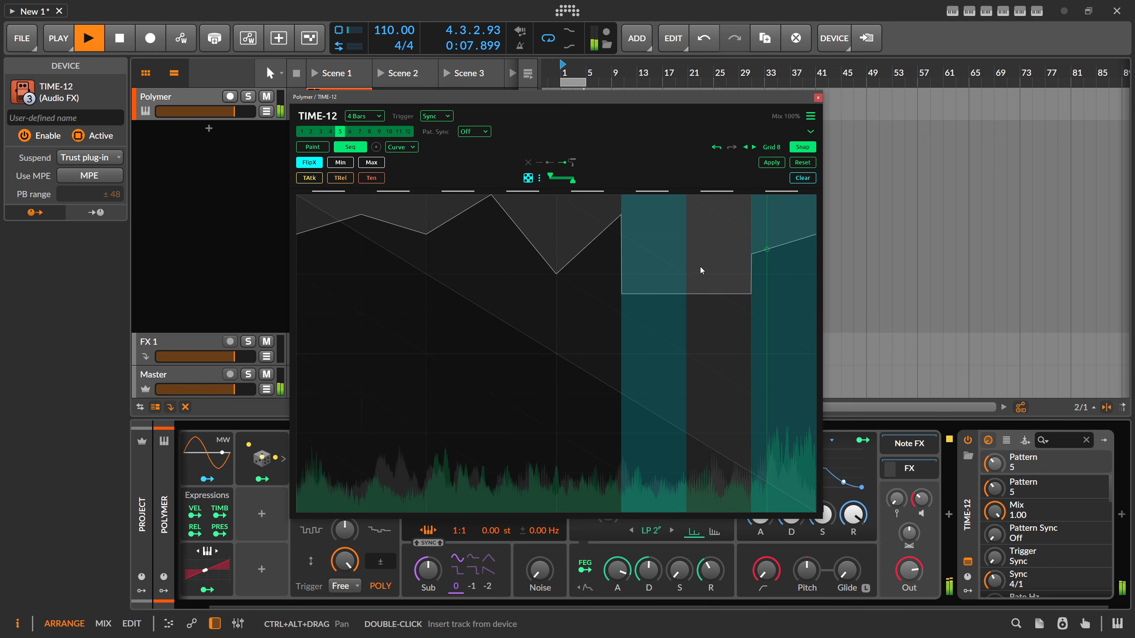
pyautogui.click(671, 268)
pyautogui.click(776, 271)
# - Deepen the valley after the second step by adjusting its Min value, and switch to editing Max
pyautogui.click(345, 164)
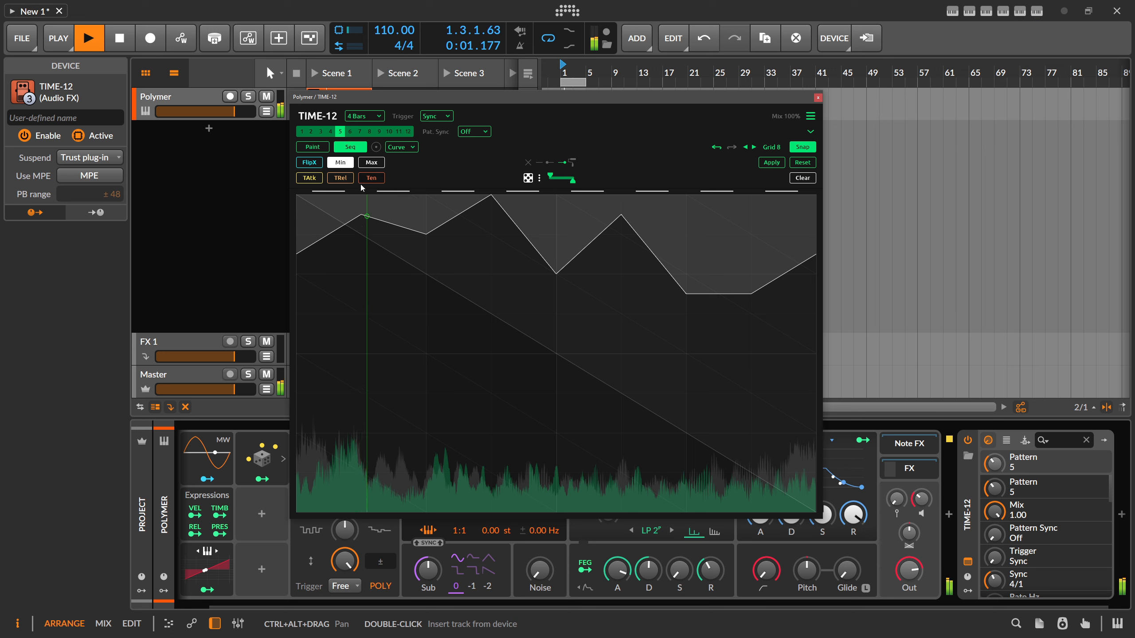
pyautogui.click(408, 295)
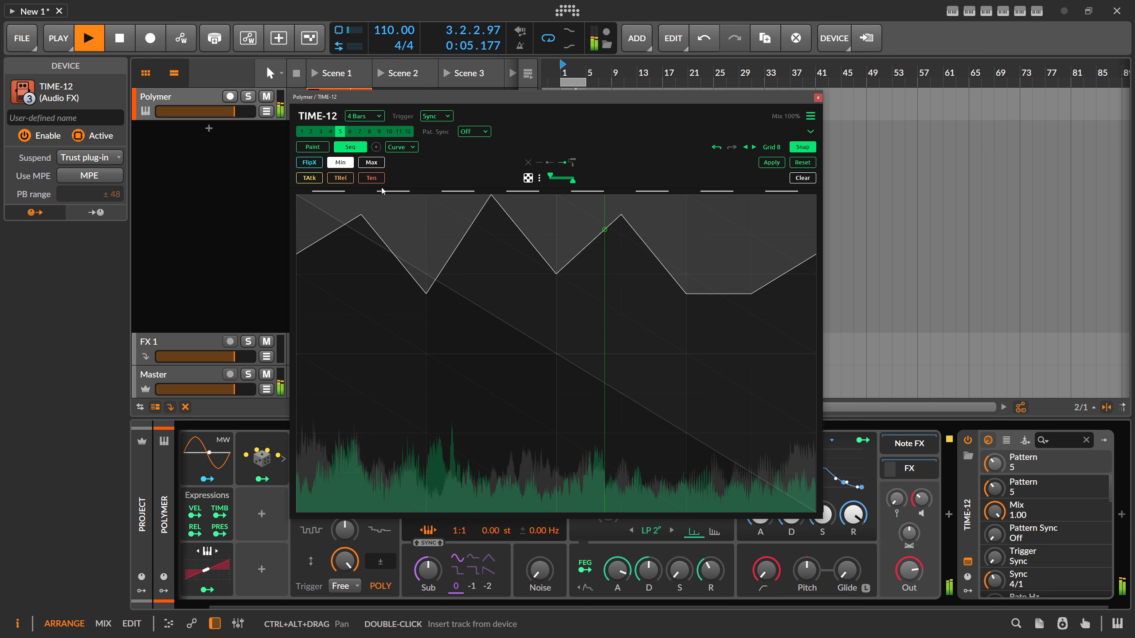
pyautogui.click(372, 163)
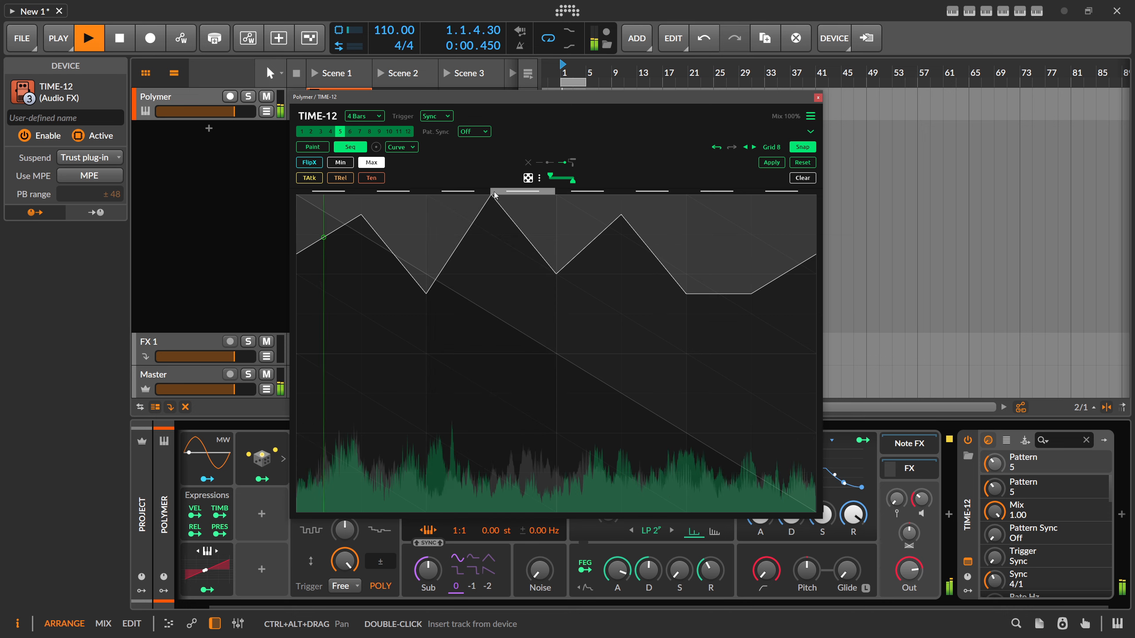
# - Bend the sequence curves by drawing varied attack and release tension values across the steps, and adjust the overall tension of the second step
pyautogui.click(309, 177)
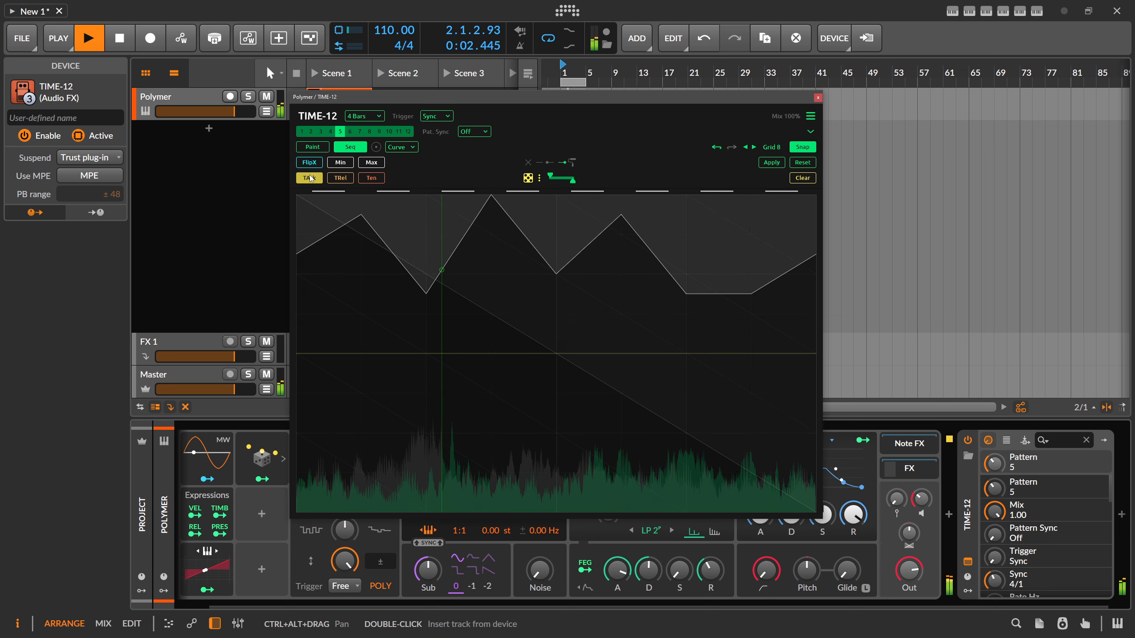
pyautogui.moveTo(336, 278)
pyautogui.mouseDown()
pyautogui.moveTo(469, 356)
pyautogui.moveTo(708, 361)
pyautogui.moveTo(494, 259)
pyautogui.mouseUp()
pyautogui.click(341, 177)
pyautogui.moveTo(351, 314)
pyautogui.mouseDown()
pyautogui.moveTo(522, 389)
pyautogui.moveTo(765, 366)
pyautogui.mouseUp()
pyautogui.click(372, 178)
pyautogui.moveTo(369, 235)
pyautogui.mouseDown()
pyautogui.moveTo(470, 353)
pyautogui.moveTo(769, 375)
pyautogui.moveTo(573, 222)
pyautogui.moveTo(406, 233)
pyautogui.mouseUp()
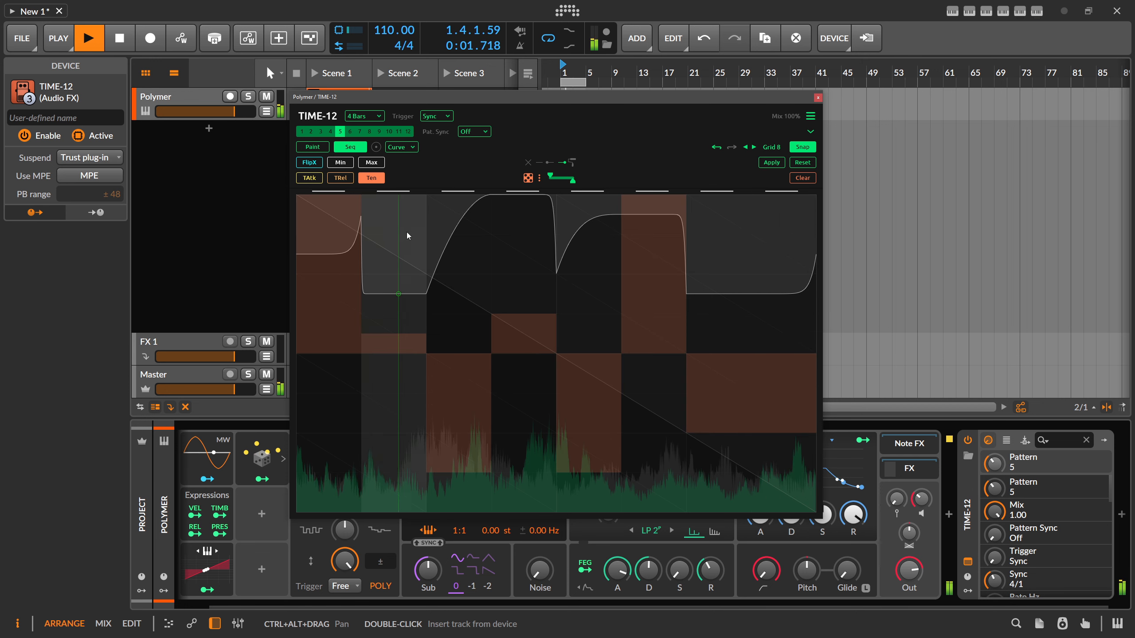
# - Randomize all parameters of the eight-step sequence and reopen the randomization options
pyautogui.click(539, 178)
pyautogui.click(567, 199)
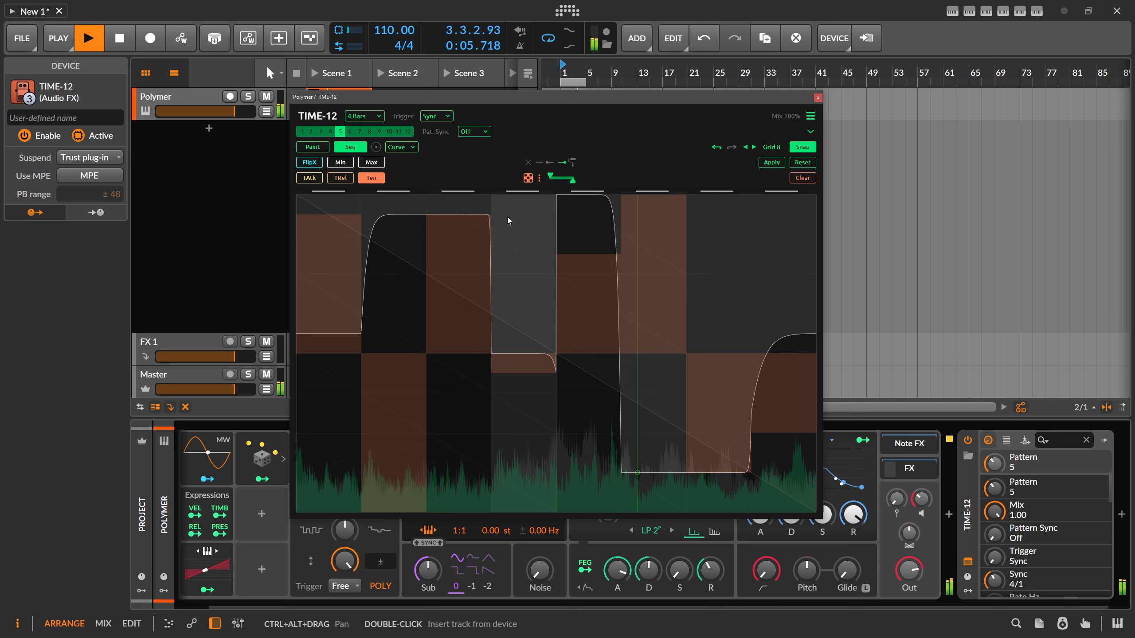
pyautogui.click(540, 178)
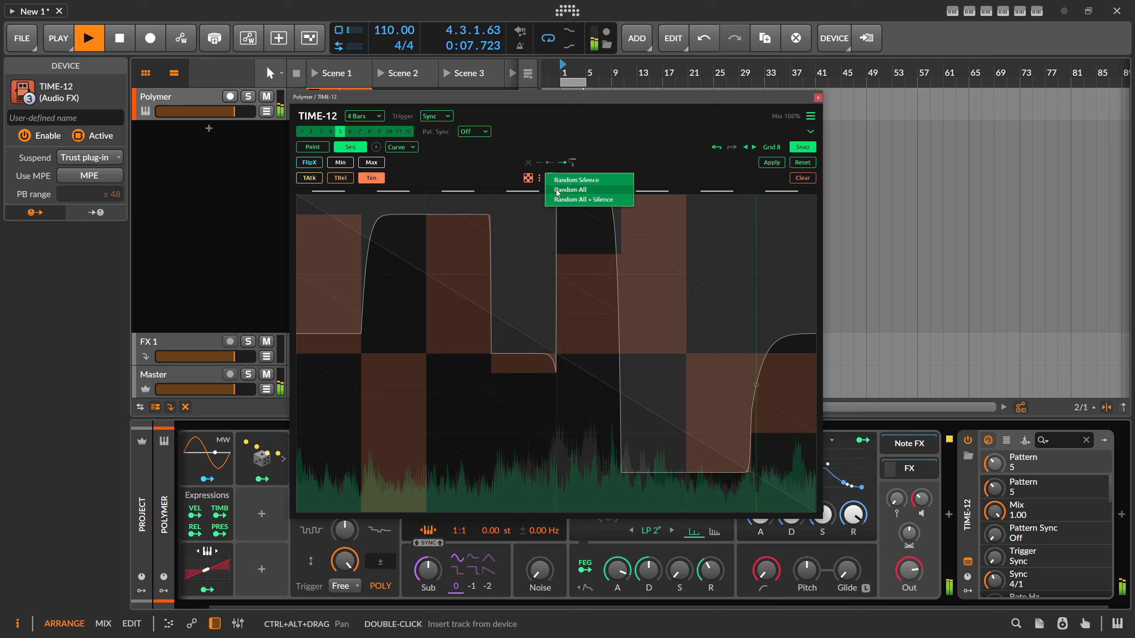
# - Set the grid to 32, randomize all sequence parameters again, and close the reopened randomization options
pyautogui.click(762, 147)
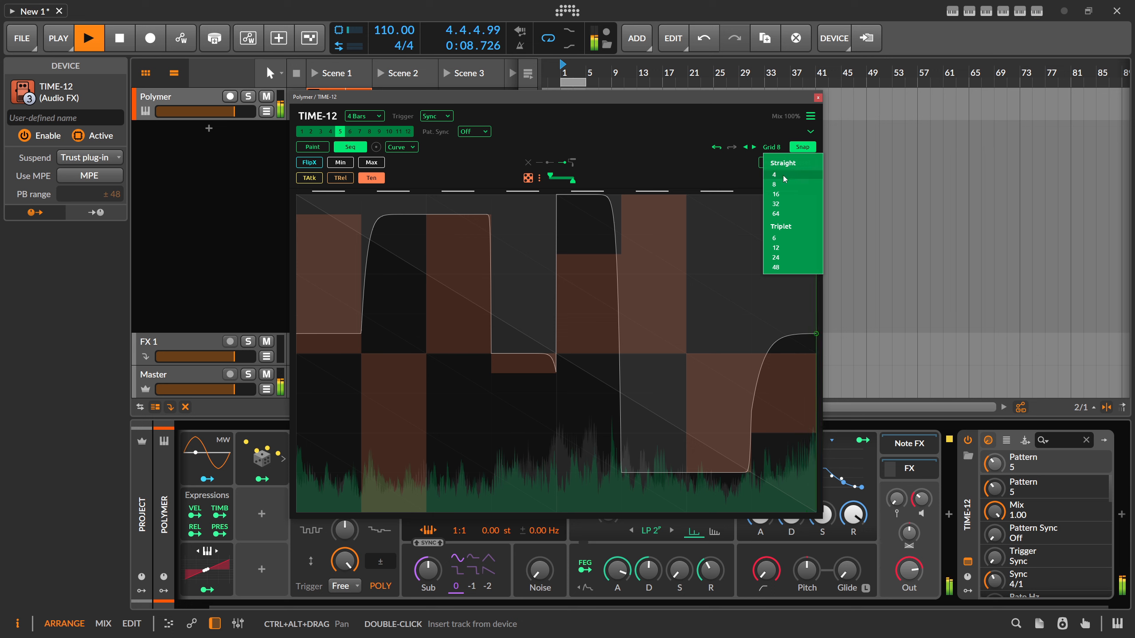
pyautogui.click(779, 209)
pyautogui.click(539, 177)
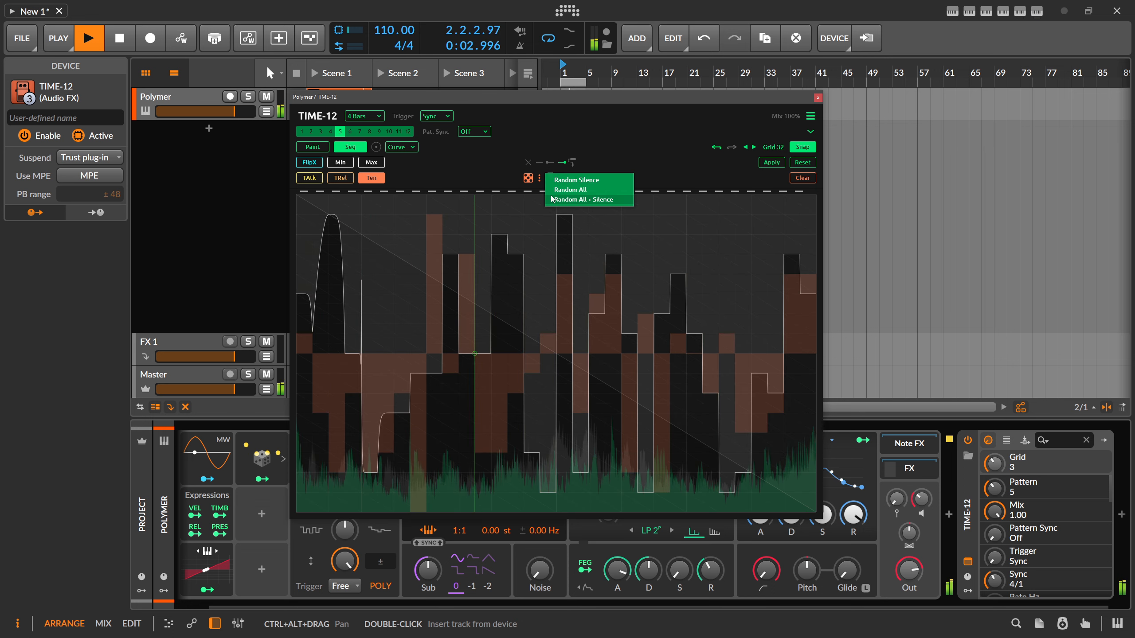
pyautogui.click(566, 192)
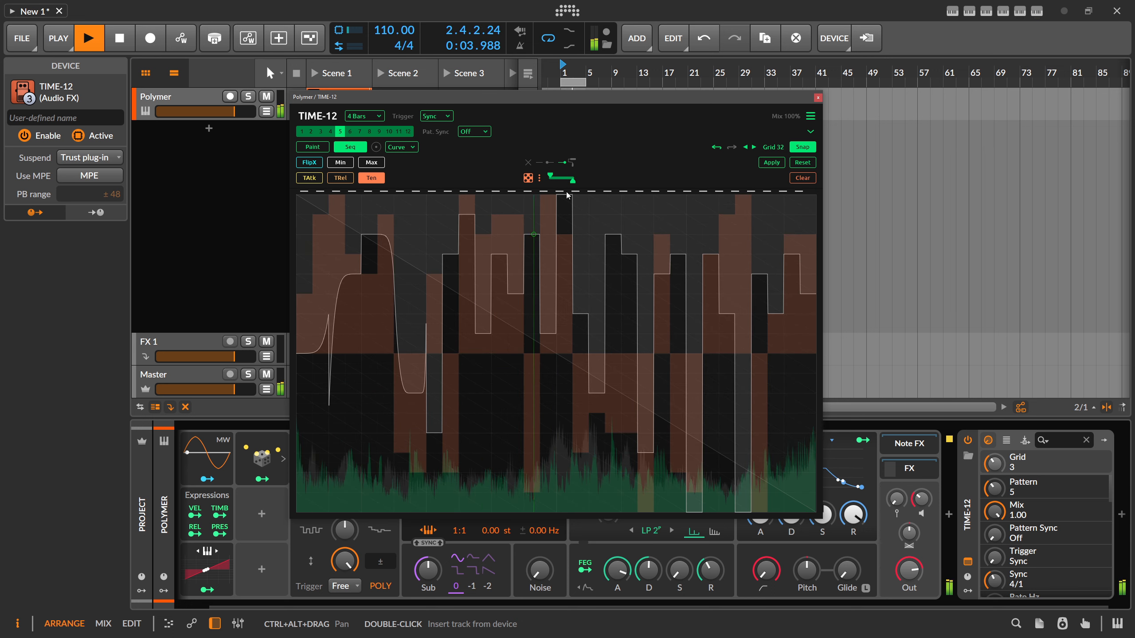
pyautogui.click(540, 178)
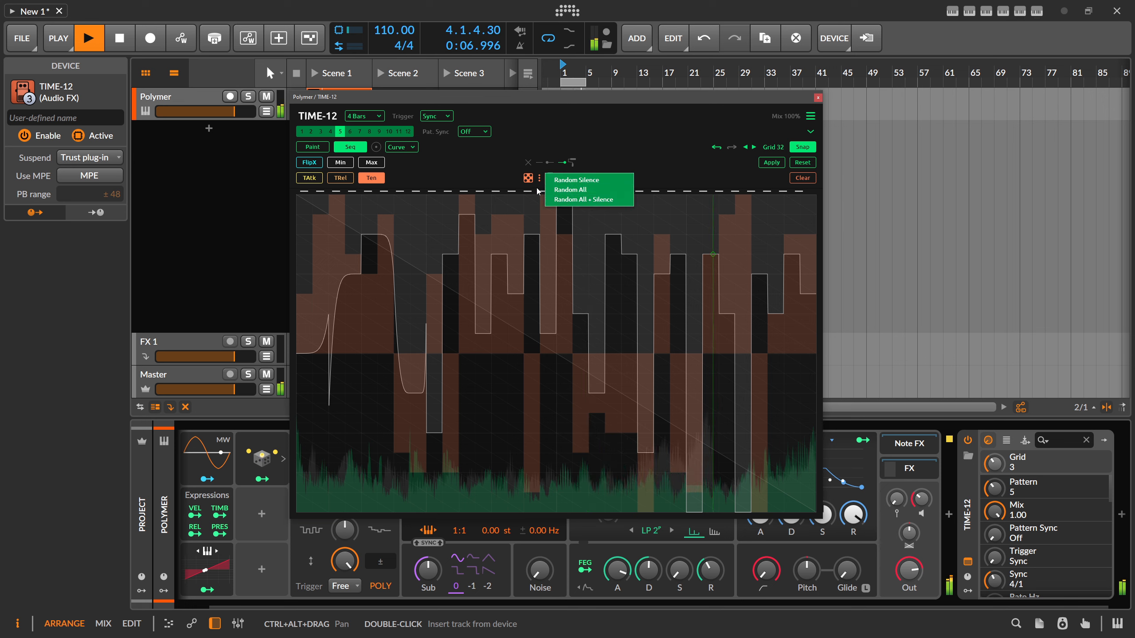
pyautogui.click(501, 163)
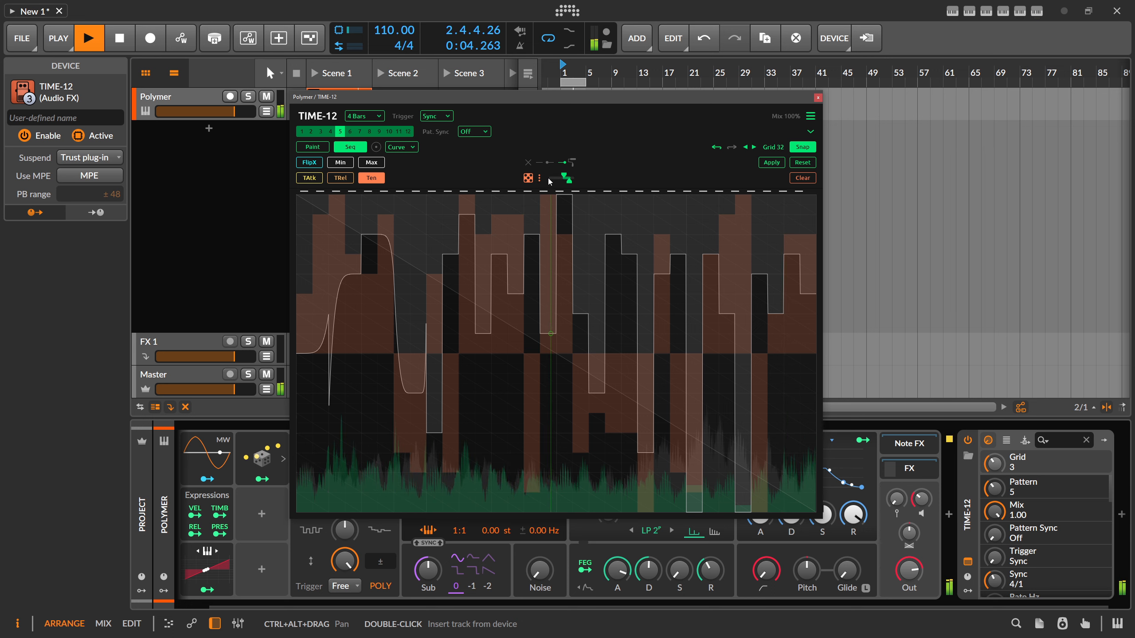
# - Enable the paint shapes for the sequencer, draw the fourth shape over the opening steps and the sixth over the remaining steps
pyautogui.click(572, 161)
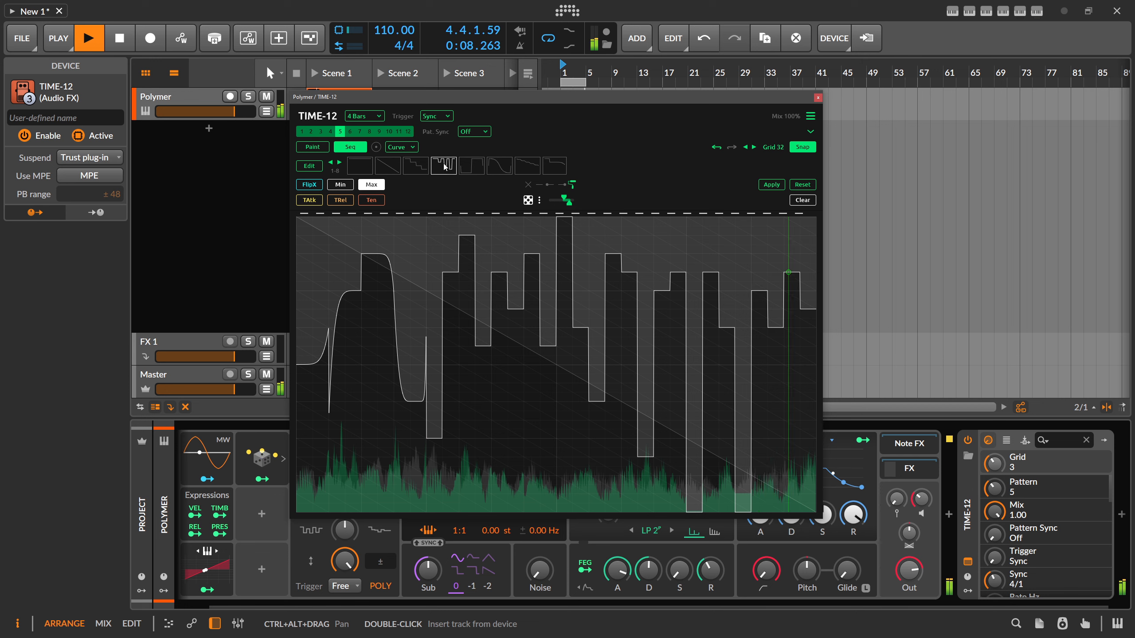
pyautogui.moveTo(419, 255)
pyautogui.mouseDown()
pyautogui.moveTo(685, 309)
pyautogui.moveTo(534, 370)
pyautogui.moveTo(322, 370)
pyautogui.mouseUp()
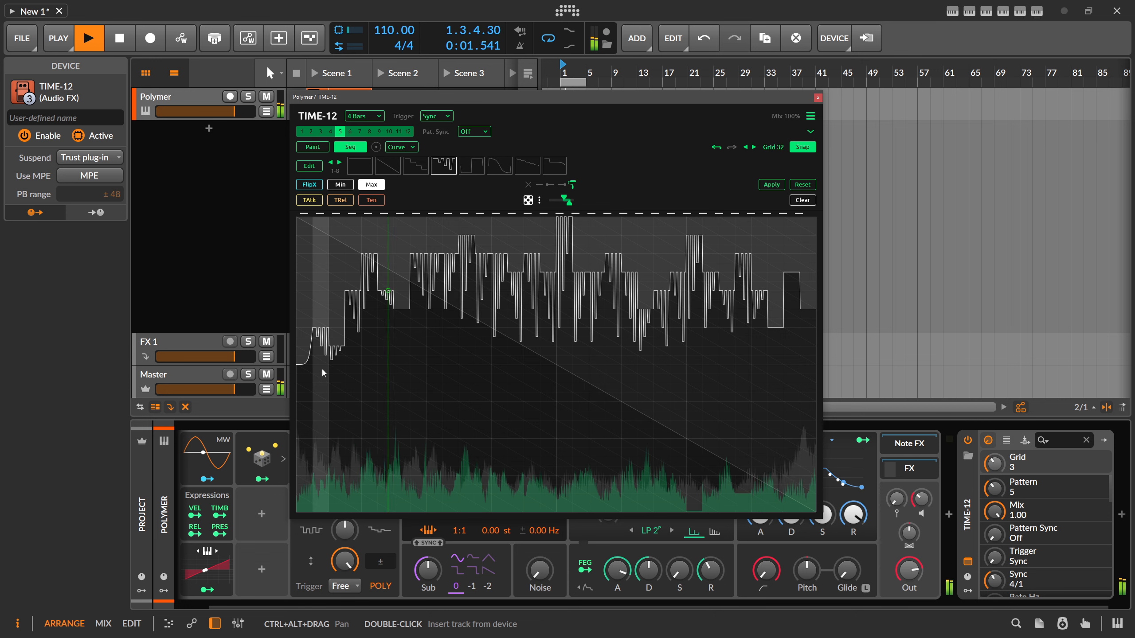
pyautogui.click(499, 165)
pyautogui.moveTo(427, 237)
pyautogui.mouseDown()
pyautogui.moveTo(608, 286)
pyautogui.moveTo(794, 303)
pyautogui.mouseUp()
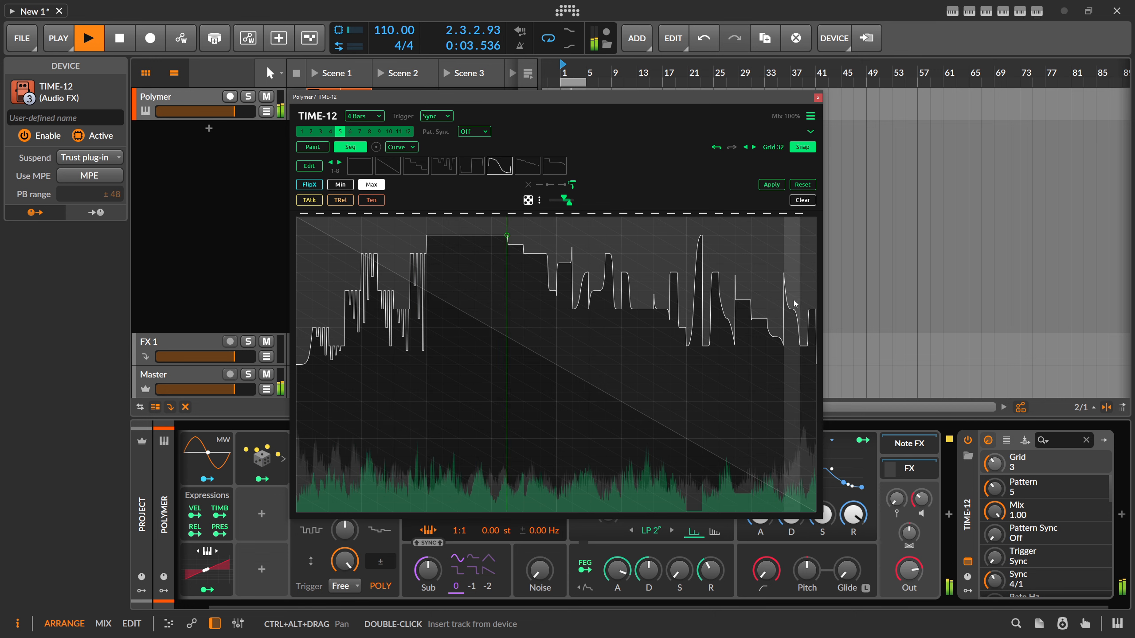
# - Set the grid to 16 and redraw the sequence steps with the sixth and seventh paint shapes
pyautogui.click(774, 150)
pyautogui.click(778, 194)
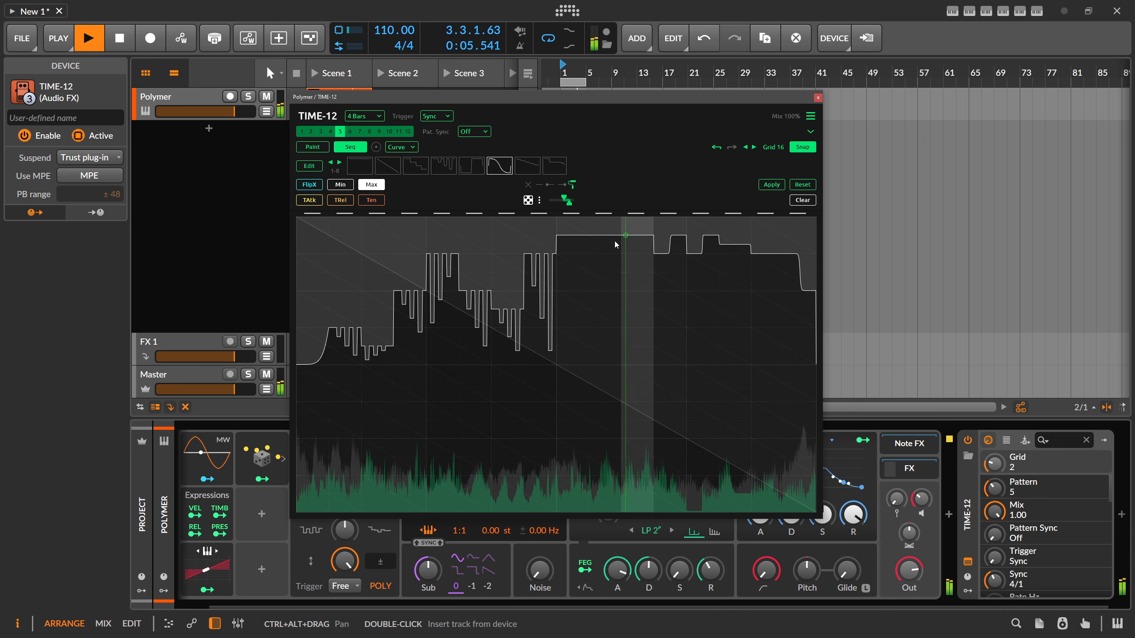
pyautogui.moveTo(580, 304)
pyautogui.mouseDown()
pyautogui.moveTo(410, 356)
pyautogui.moveTo(328, 308)
pyautogui.moveTo(733, 355)
pyautogui.moveTo(739, 304)
pyautogui.mouseUp()
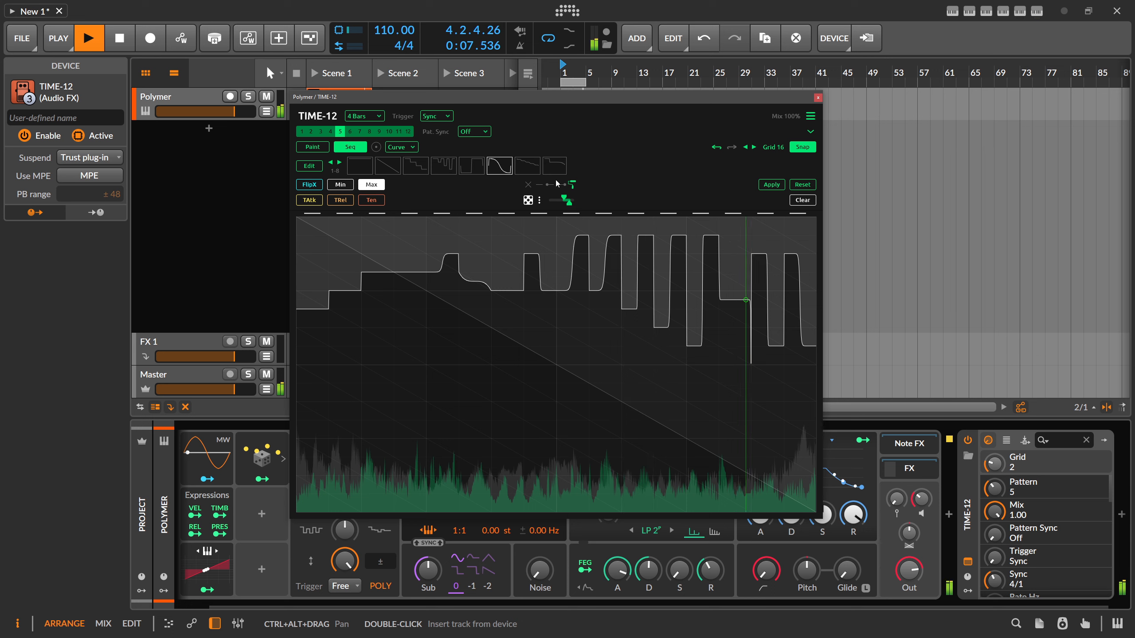
pyautogui.click(528, 165)
pyautogui.moveTo(451, 226)
pyautogui.mouseDown()
pyautogui.moveTo(314, 222)
pyautogui.moveTo(539, 296)
pyautogui.moveTo(800, 299)
pyautogui.mouseUp()
# - Select the first paint shape in bank 9–16, clear the Max values, and reset the sequence
pyautogui.click(546, 164)
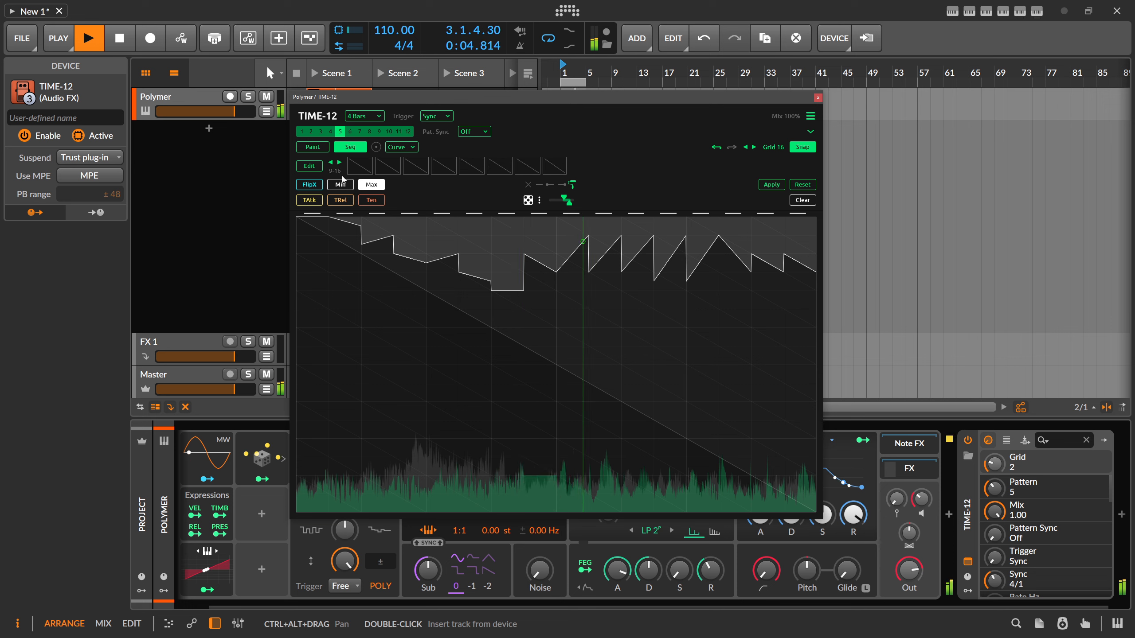
pyautogui.click(340, 162)
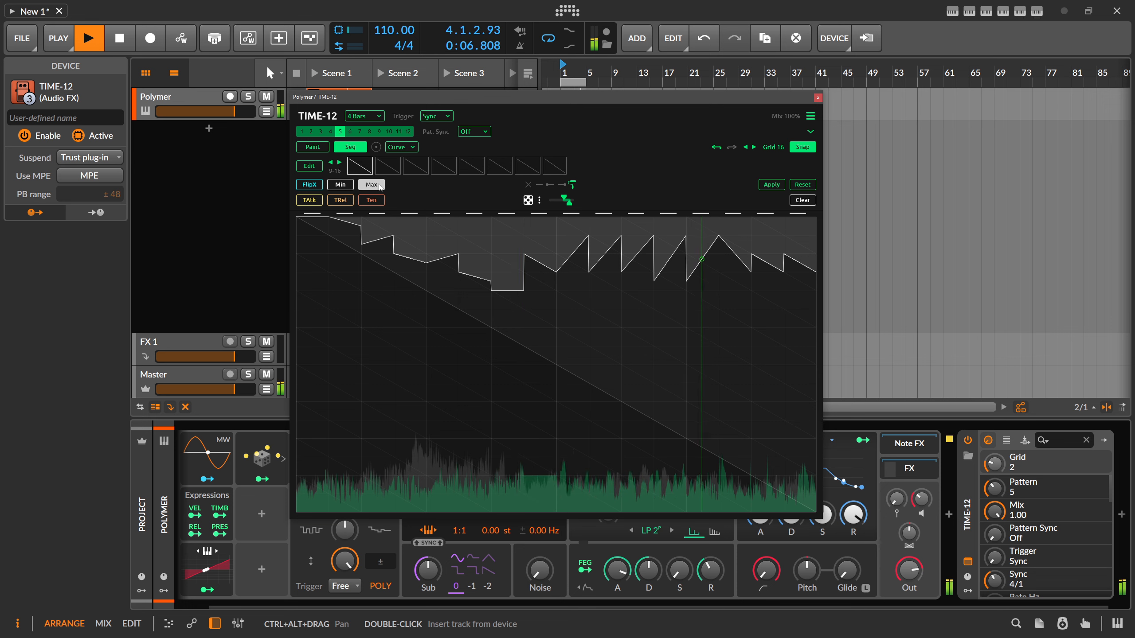
pyautogui.click(803, 201)
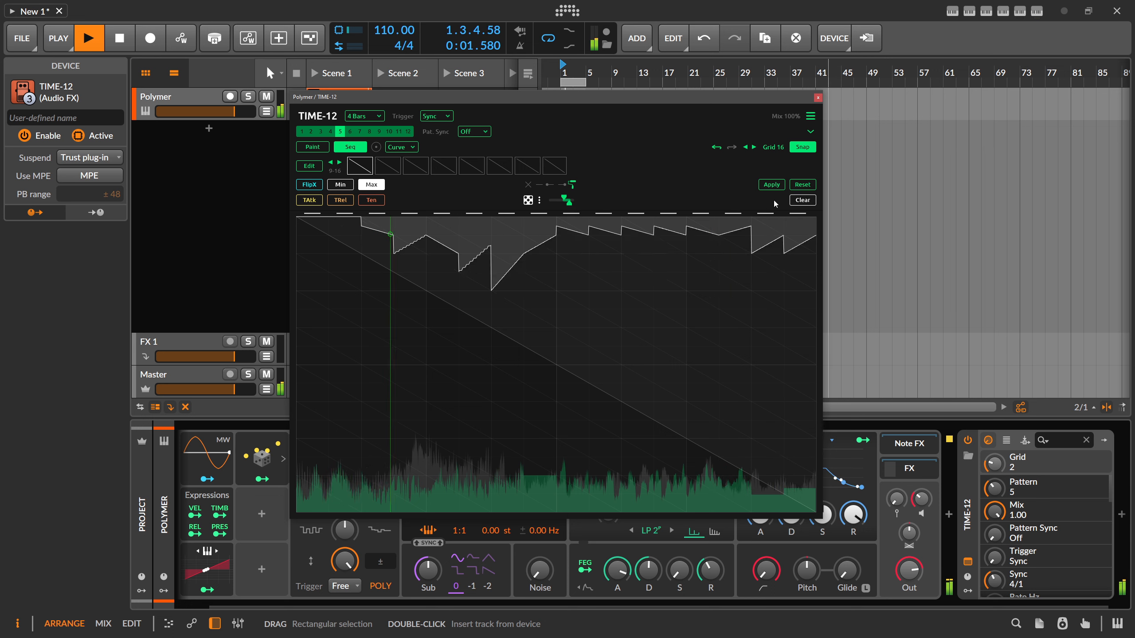
pyautogui.click(803, 186)
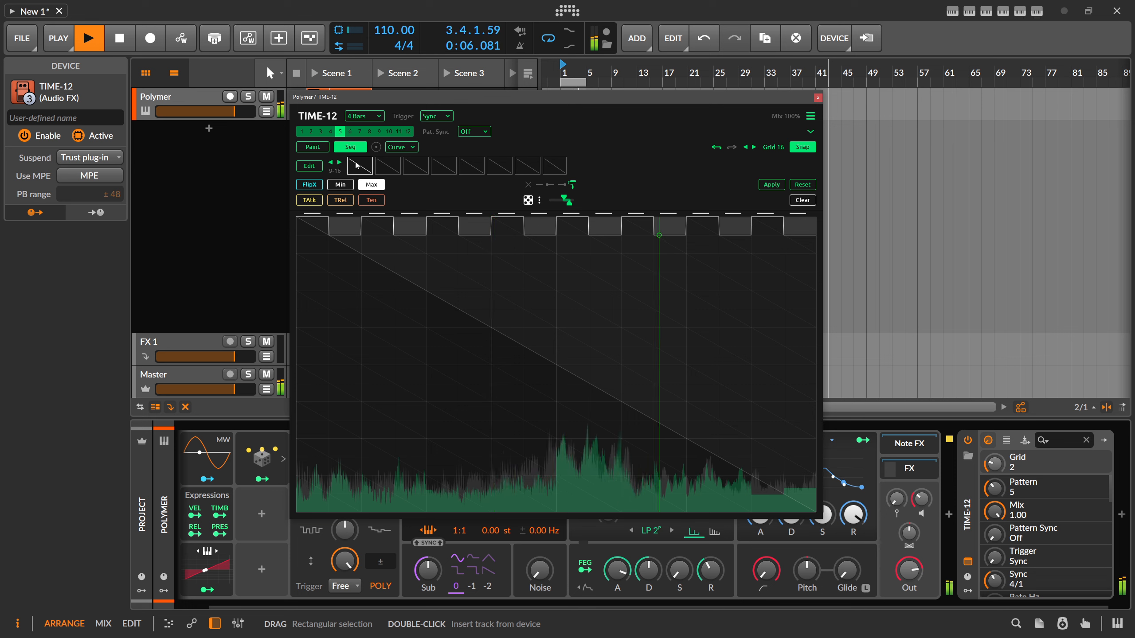
# - Edit the first shape of bank 9–16 so its ramp ends at half height, and close the shape editor
pyautogui.click(311, 167)
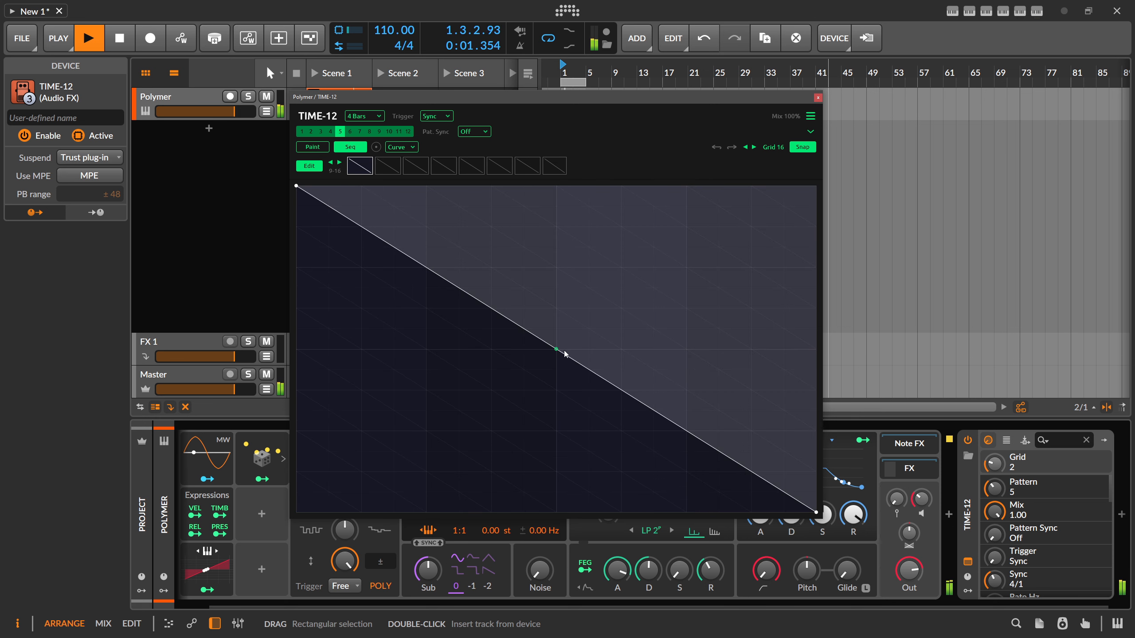
pyautogui.moveTo(816, 512); pyautogui.dragTo(816, 349)
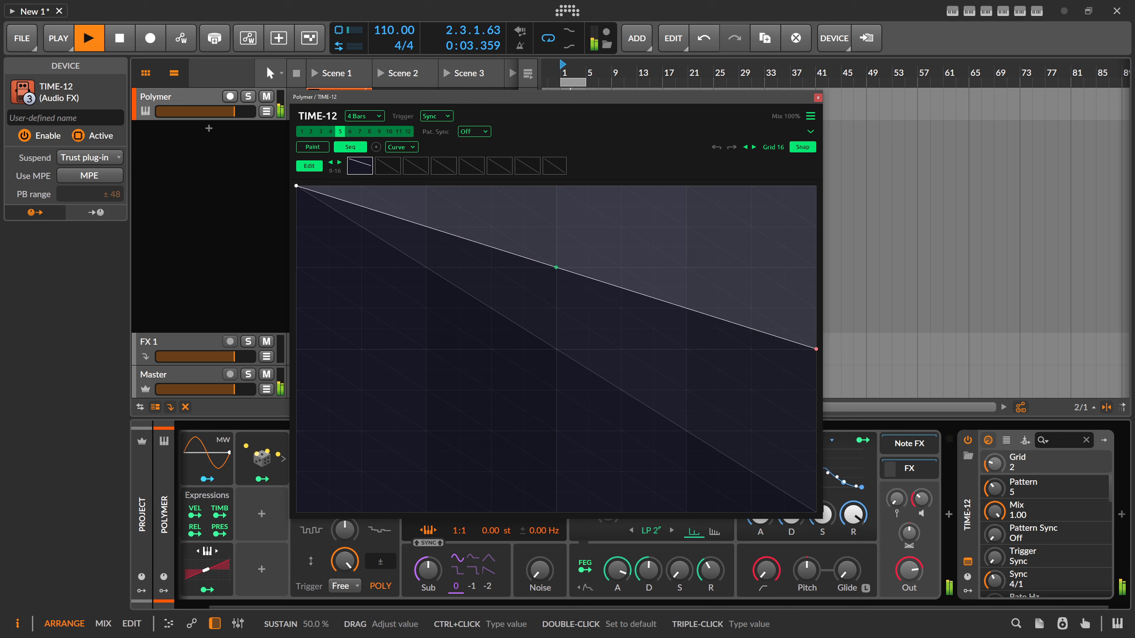
pyautogui.click(309, 166)
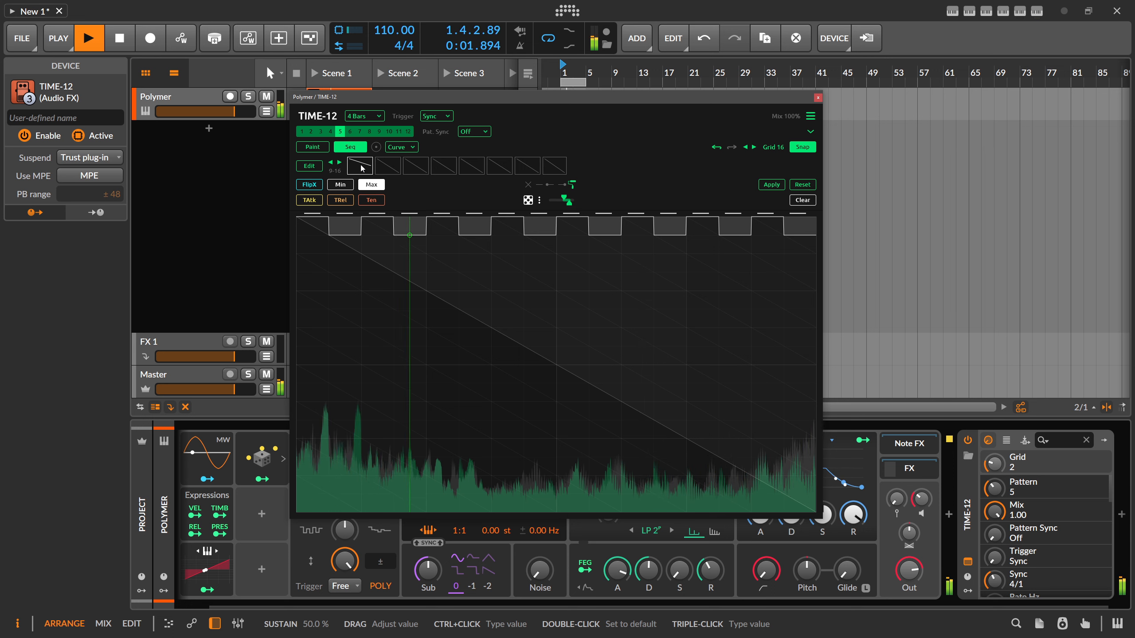
# - Paint the custom ramp across the sixteen steps with gradually deepening peaks, widen the random range, and apply the sequence to pattern 5
pyautogui.moveTo(310, 217); pyautogui.dragTo(638, 314)
pyautogui.moveTo(726, 330); pyautogui.dragTo(800, 297)
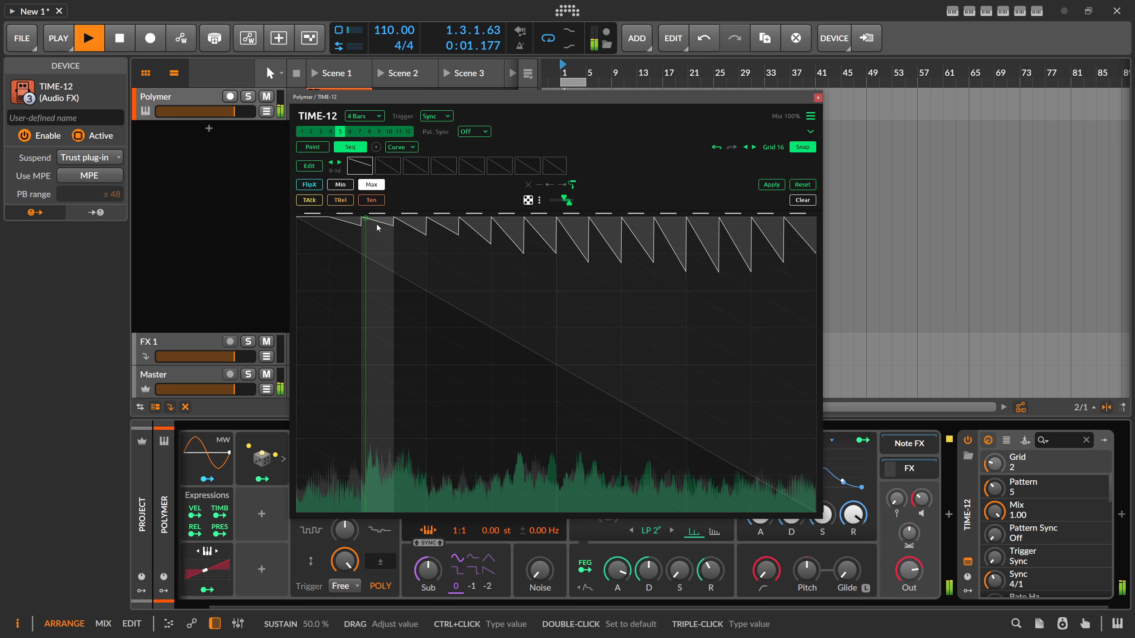
pyautogui.moveTo(565, 207); pyautogui.dragTo(549, 200)
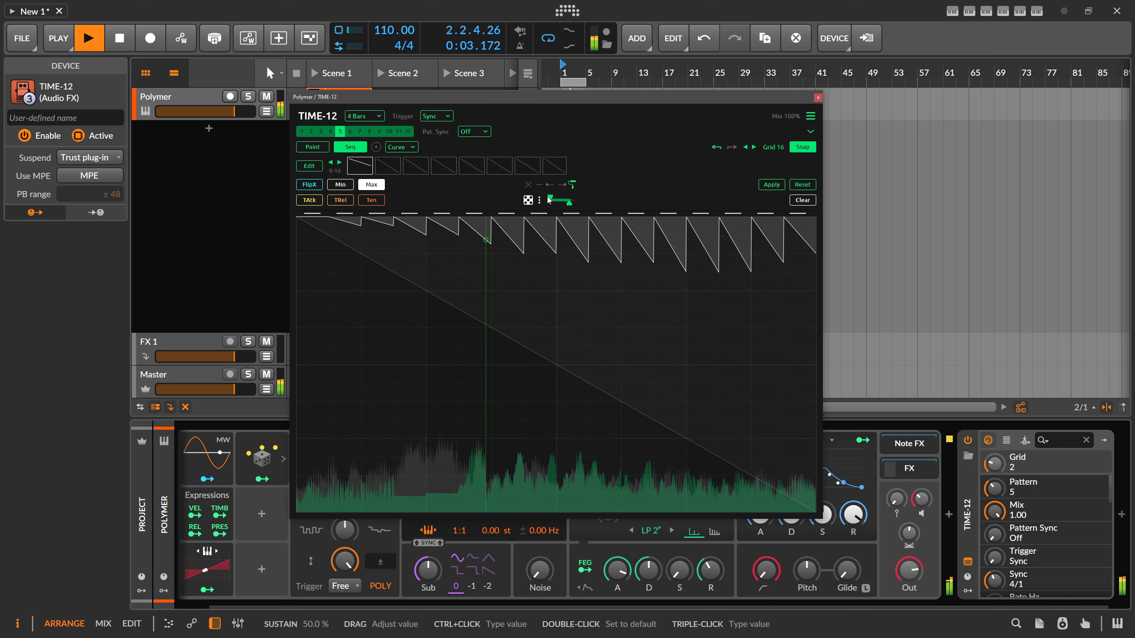
pyautogui.click(529, 185)
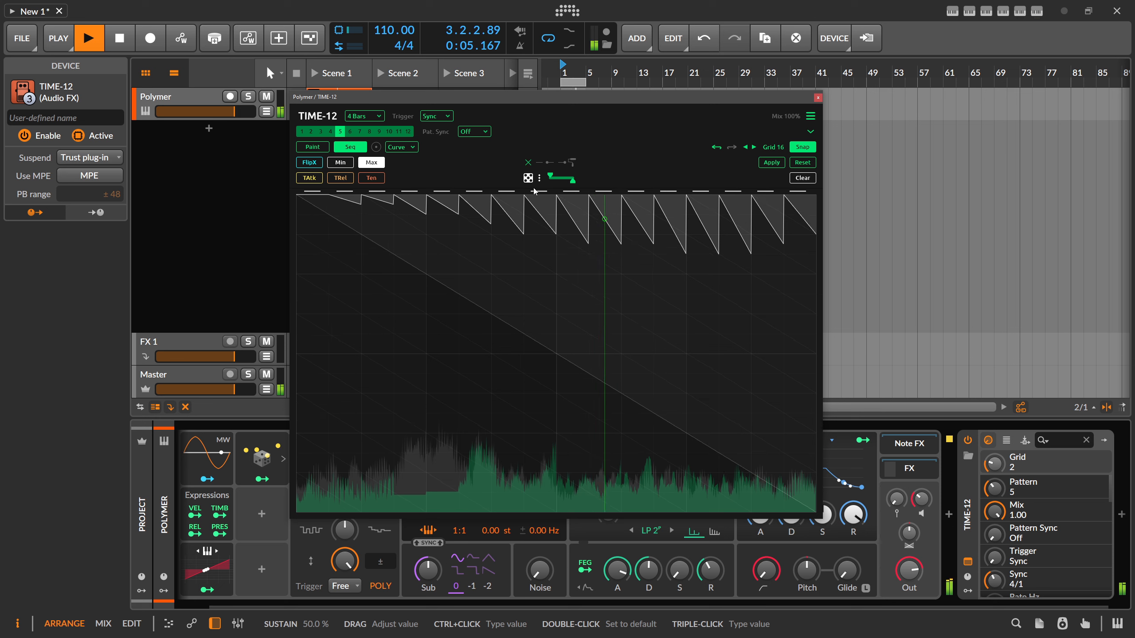
pyautogui.click(770, 162)
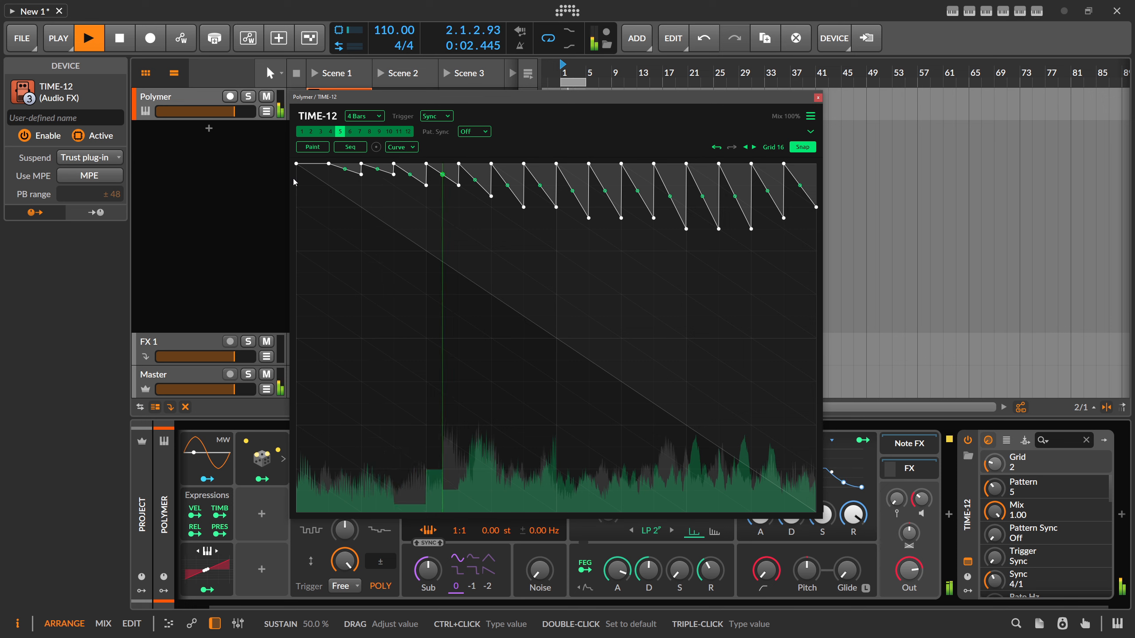
# - Switch to pattern 4, move the plug-in window clear of the Polymer clip, and set the trigger to Audio
pyautogui.click(329, 131)
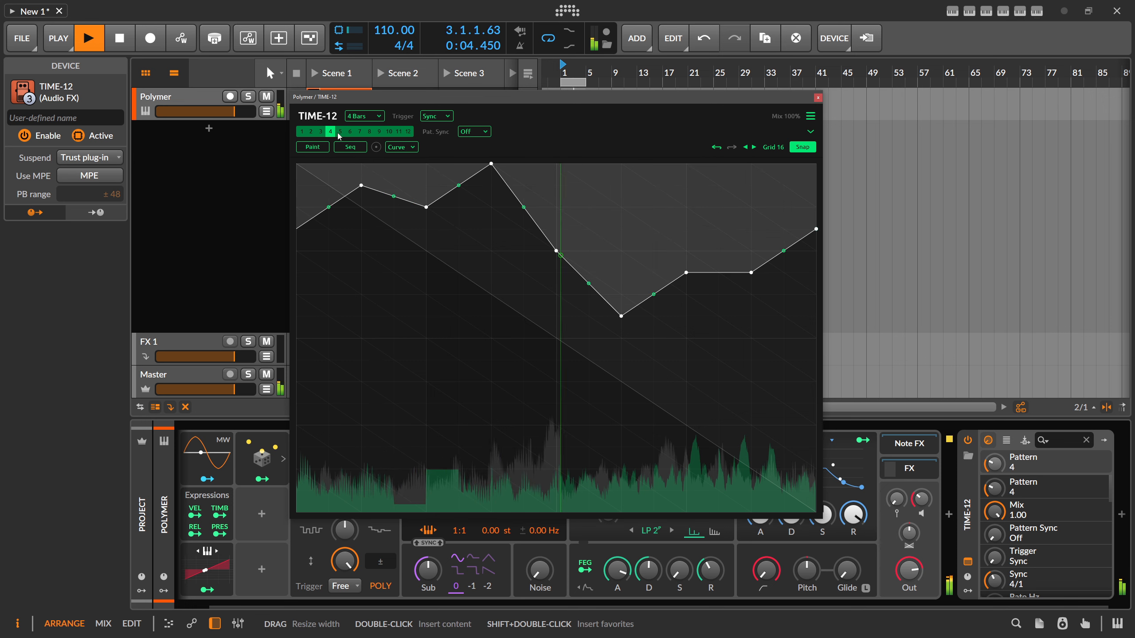
pyautogui.moveTo(378, 100); pyautogui.dragTo(416, 136)
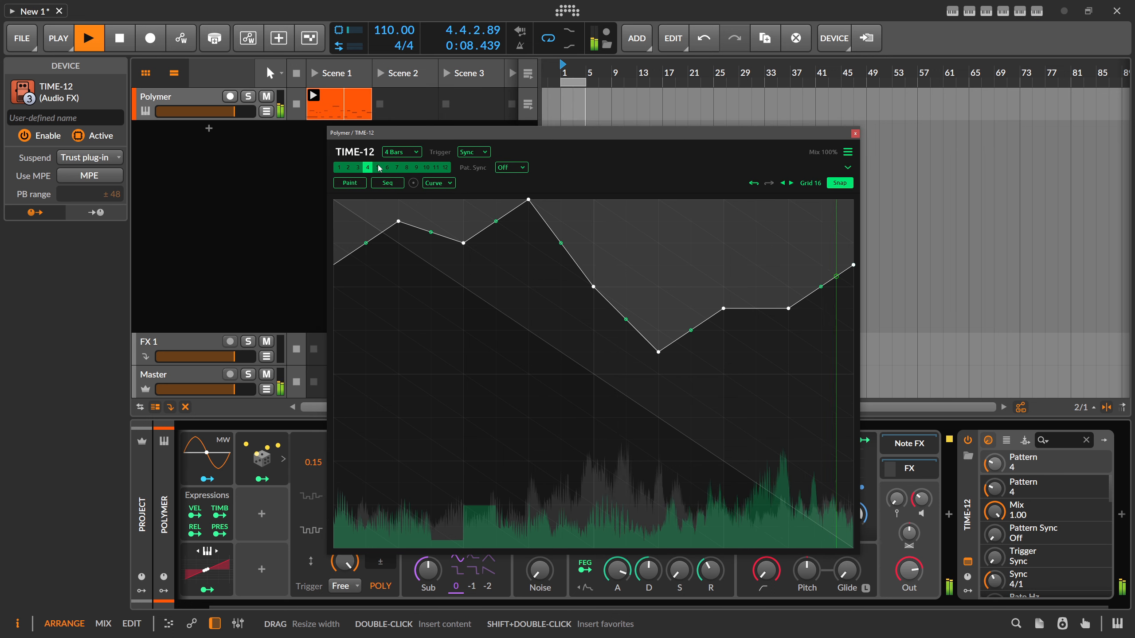
pyautogui.click(473, 153)
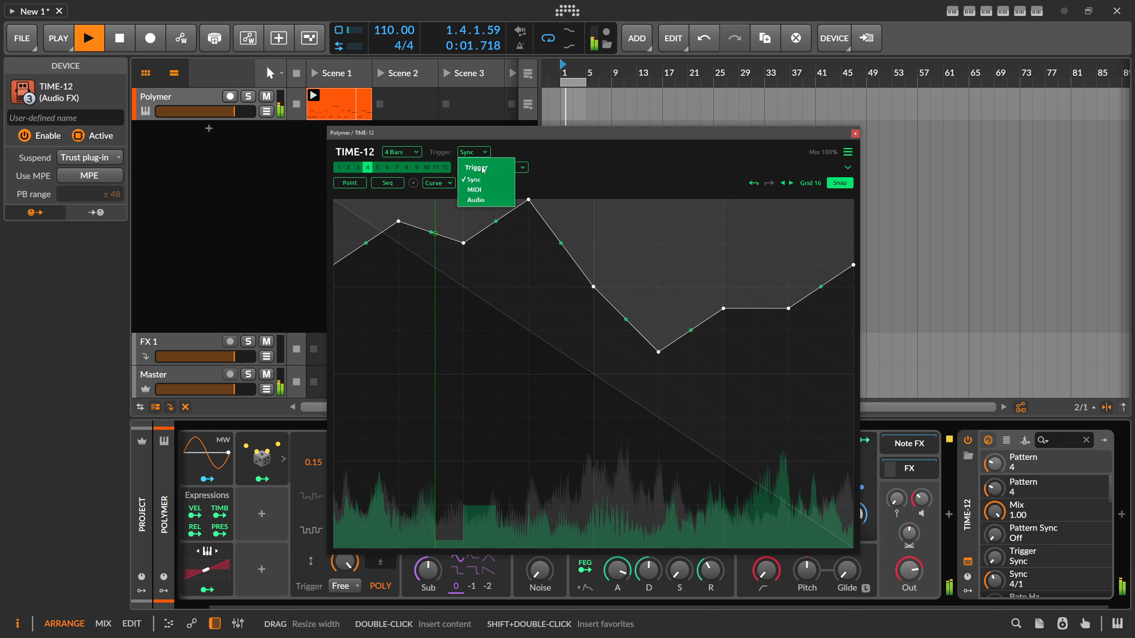
pyautogui.click(475, 200)
# - Check the Simple and Drums detection options and open the audio trigger settings
pyautogui.click(512, 152)
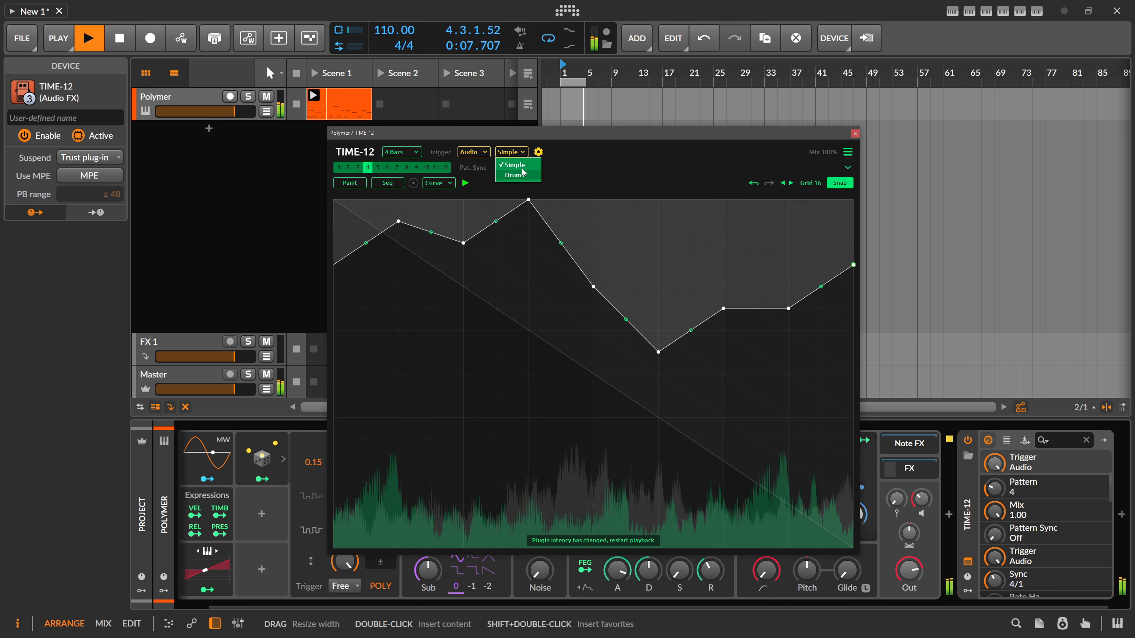
pyautogui.click(538, 153)
pyautogui.click(539, 153)
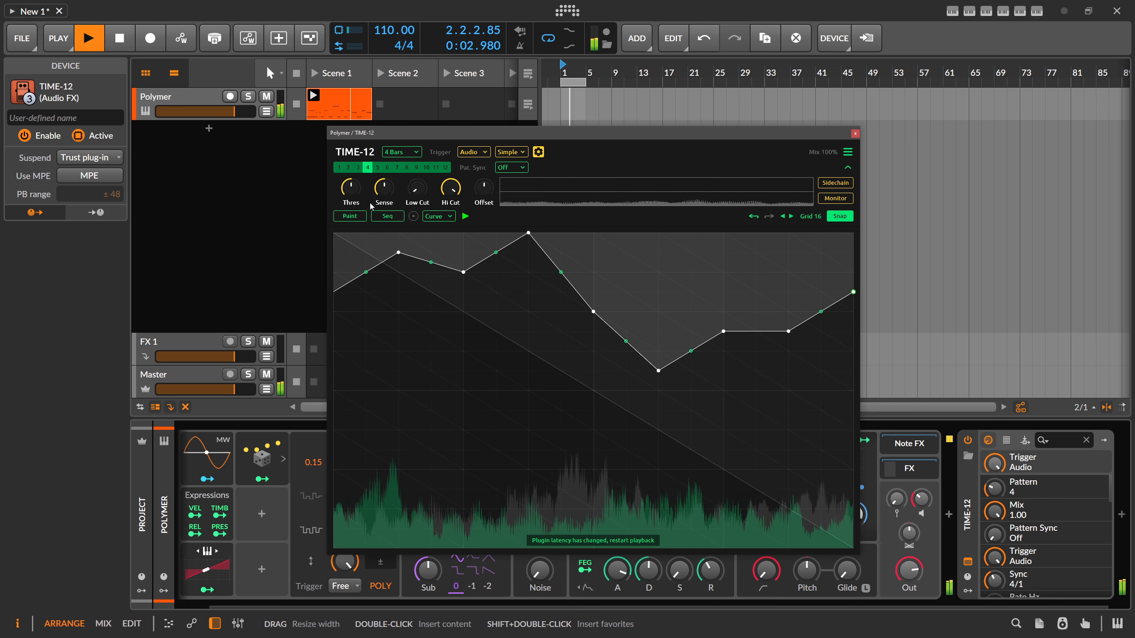
# - Lower the audio trigger threshold to about 0.0975, raise the sensitivity to 1.00, and shift the TIME-12 window
pyautogui.moveTo(352, 190); pyautogui.dragTo(352, 225)
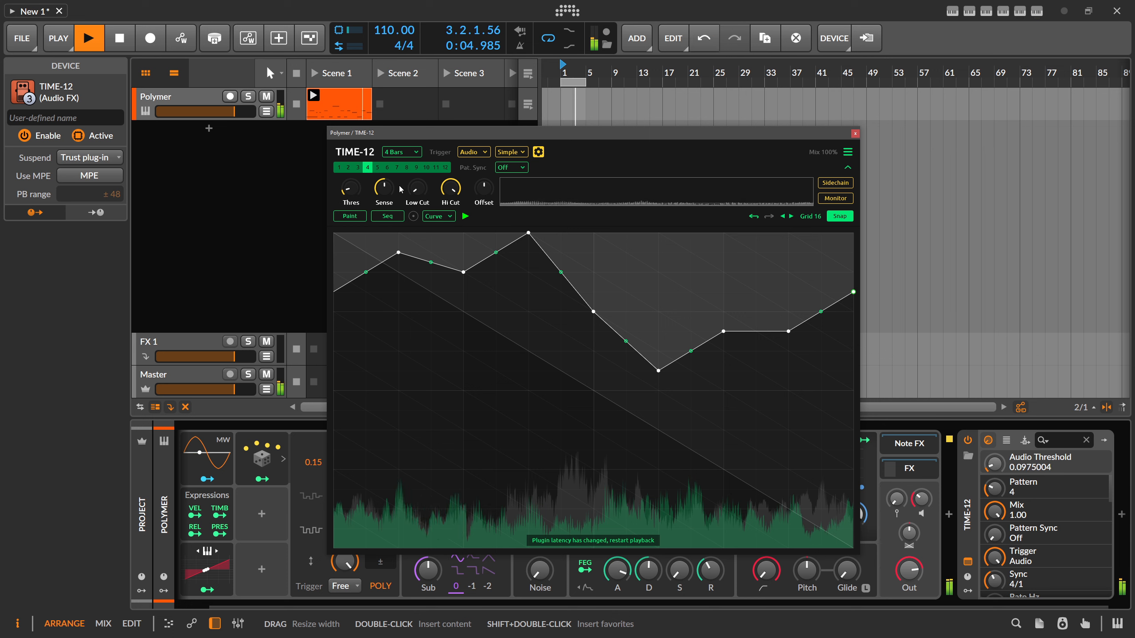
pyautogui.moveTo(399, 186); pyautogui.dragTo(399, 161)
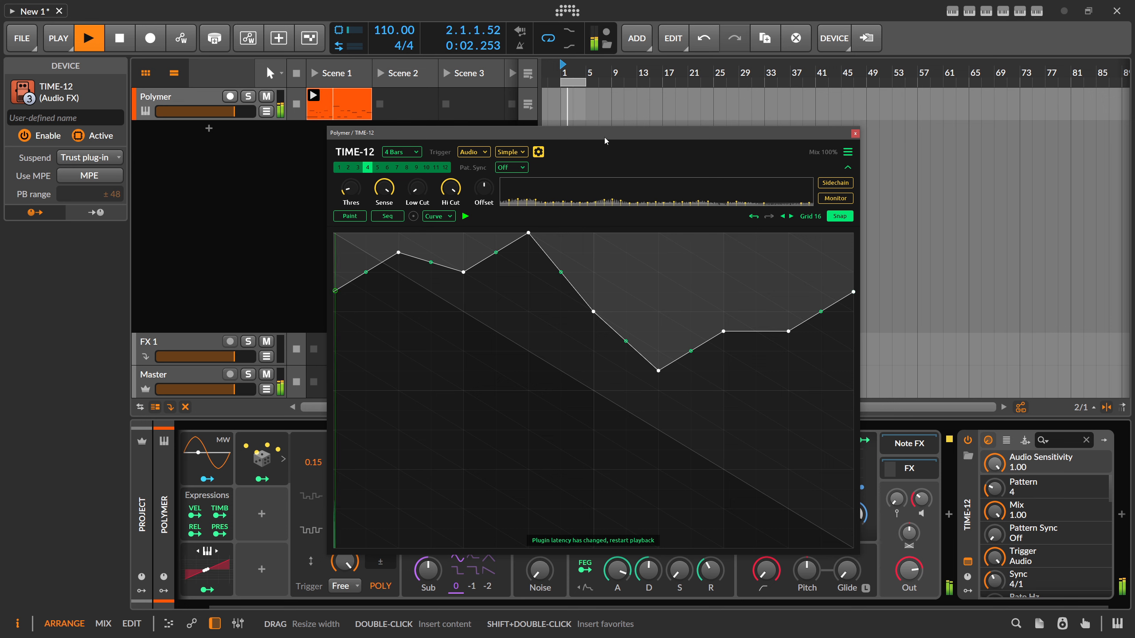
pyautogui.moveTo(604, 135); pyautogui.dragTo(509, 126)
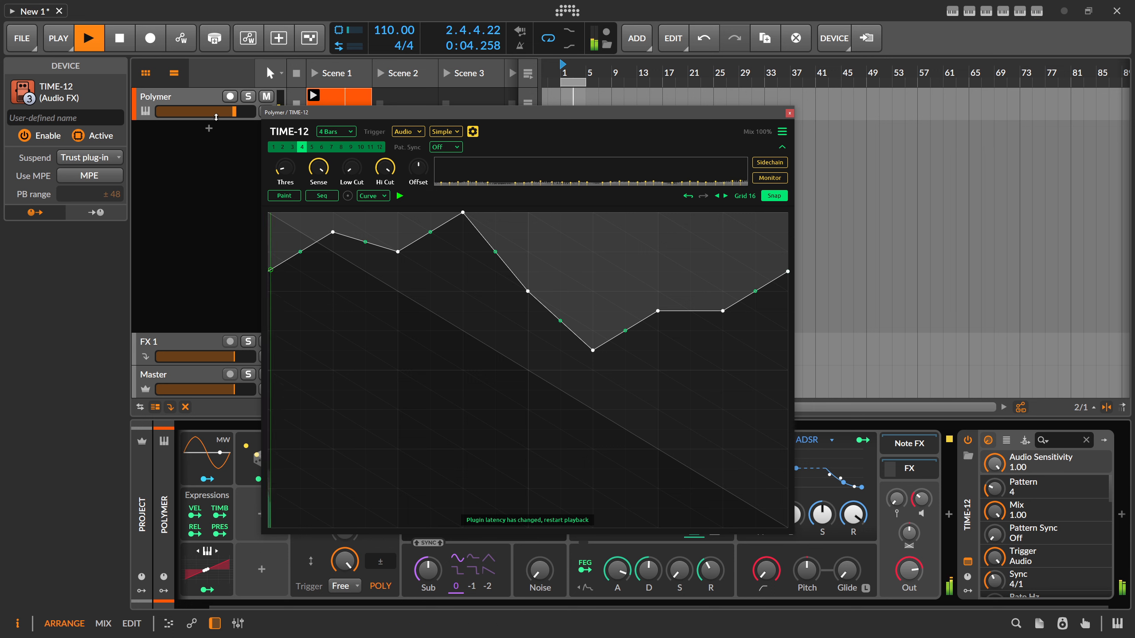
pyautogui.moveTo(278, 113); pyautogui.dragTo(264, 118)
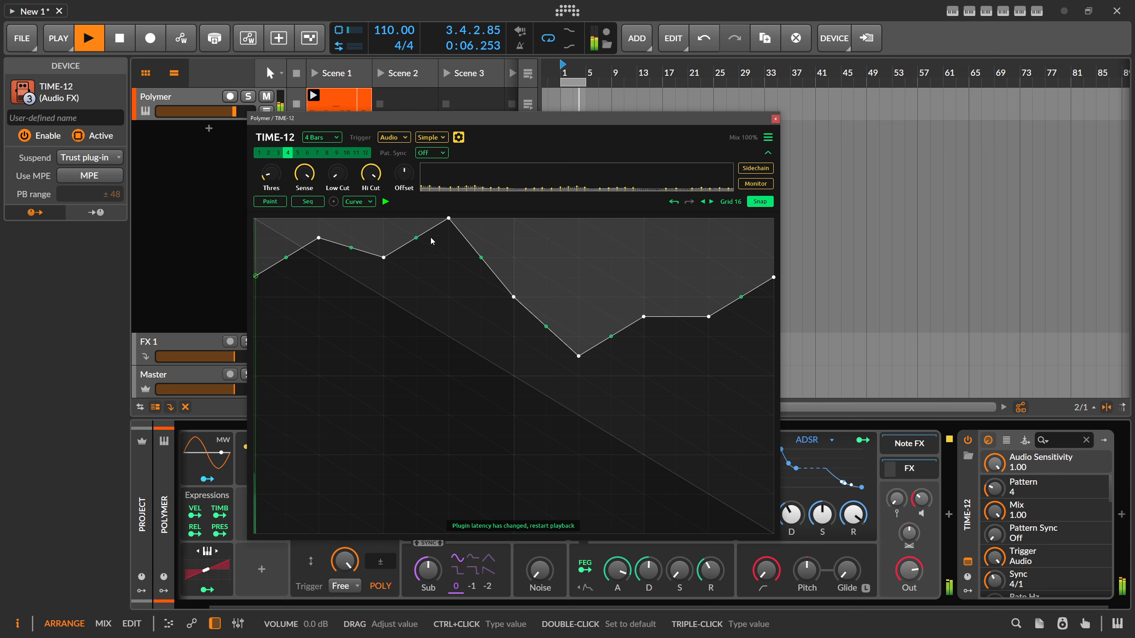
# - Check TIME-12's sidechain input sources, leaving No input selected, and reduce the audio sensitivity to about 86%
pyautogui.click(1025, 440)
pyautogui.click(1027, 471)
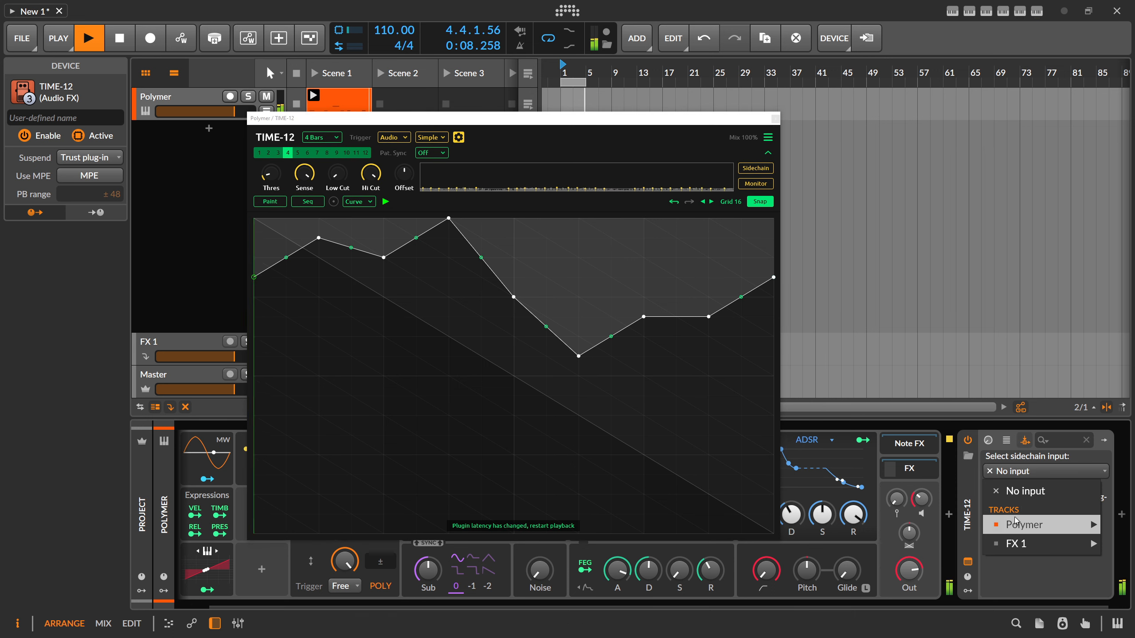
pyautogui.moveTo(1011, 528)
pyautogui.click(1024, 473)
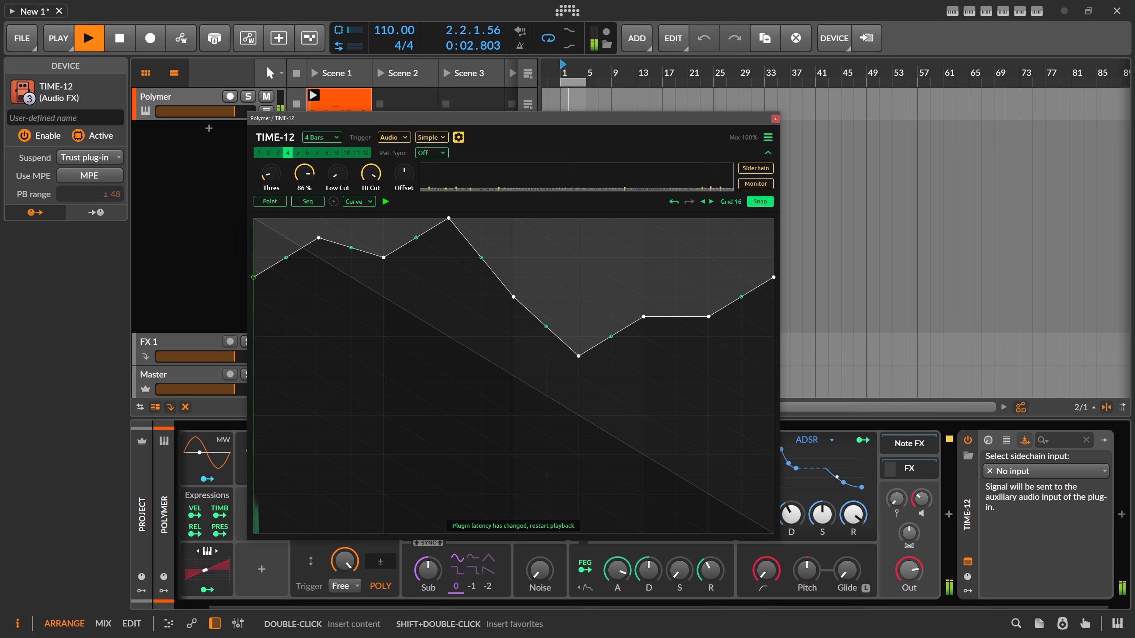
pyautogui.moveTo(300, 178); pyautogui.dragTo(304, 177)
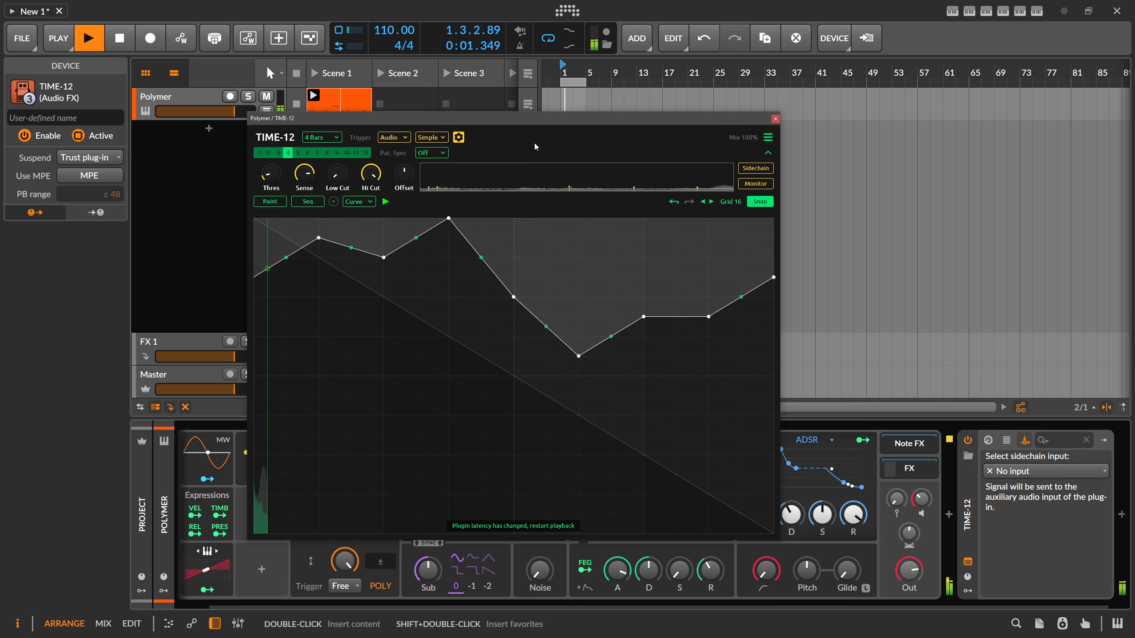
pyautogui.click(775, 119)
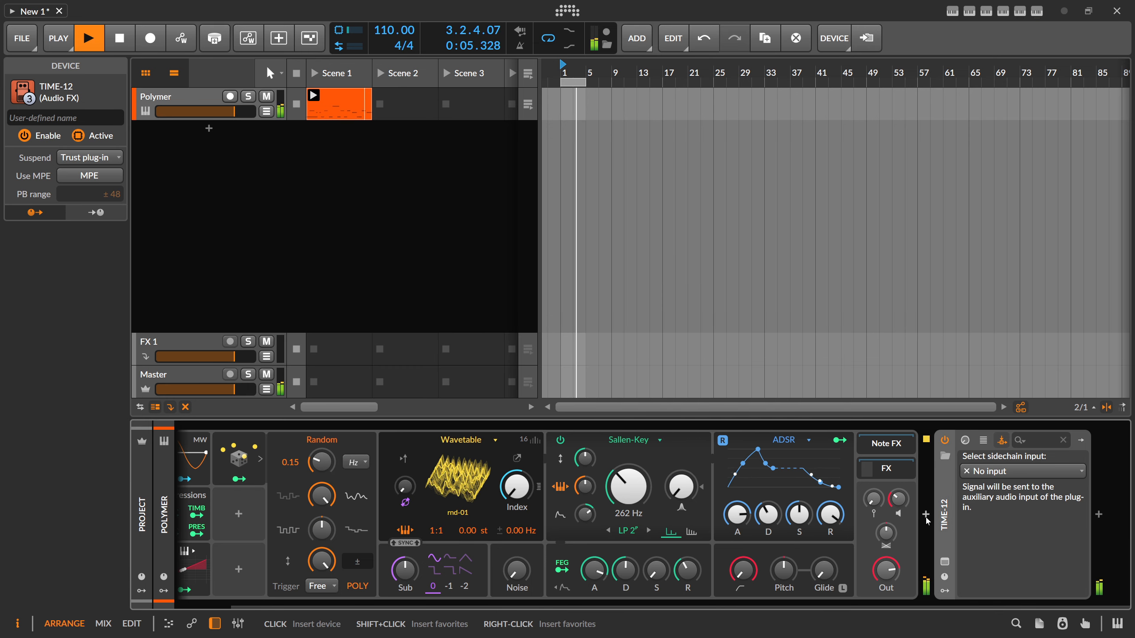
# - Insert a Chain device between Polymer and TIME-12, and move TIME-12 inside it
pyautogui.click(927, 519)
pyautogui.write('chain')
pyautogui.press('Return')
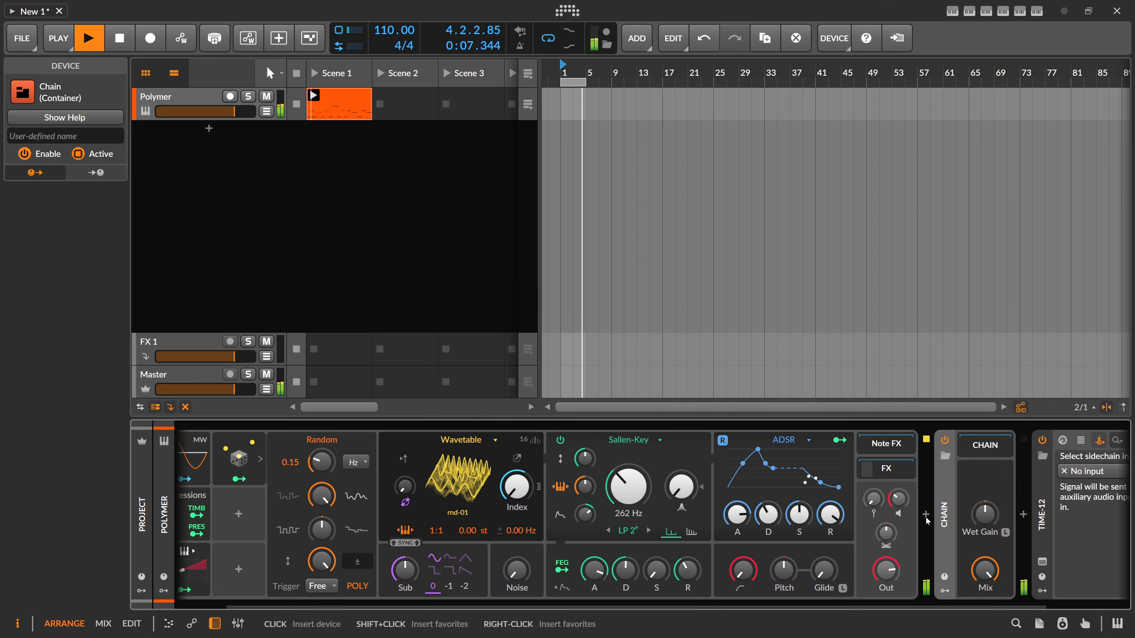
pyautogui.moveTo(702, 608); pyautogui.dragTo(805, 607)
pyautogui.moveTo(945, 536); pyautogui.dragTo(895, 454)
pyautogui.click(1041, 446)
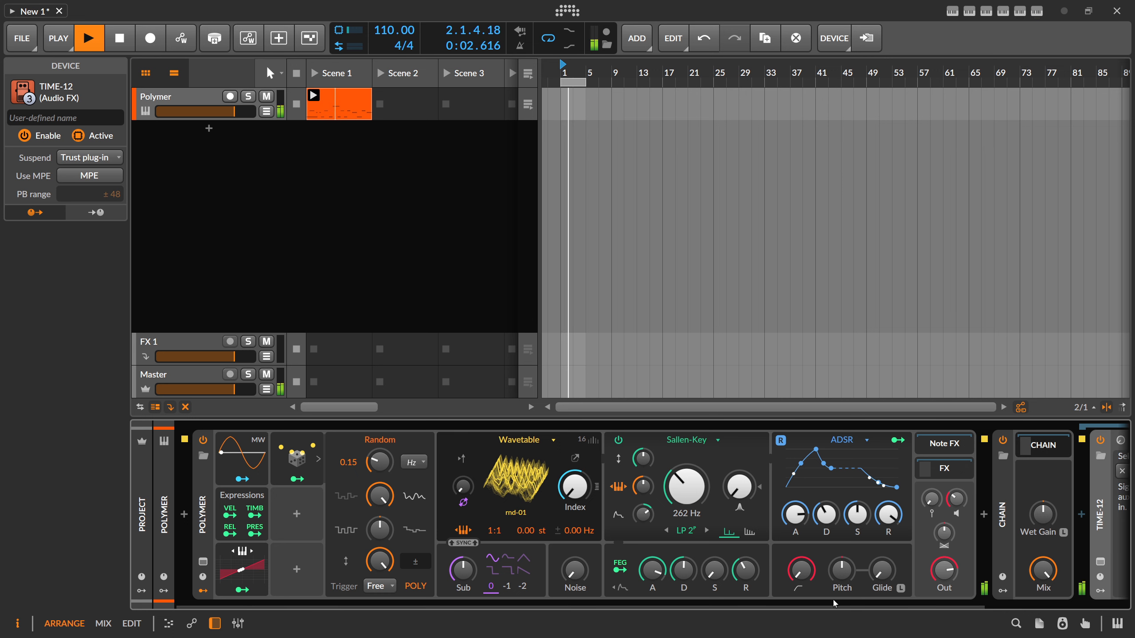
pyautogui.moveTo(867, 607); pyautogui.dragTo(1011, 608)
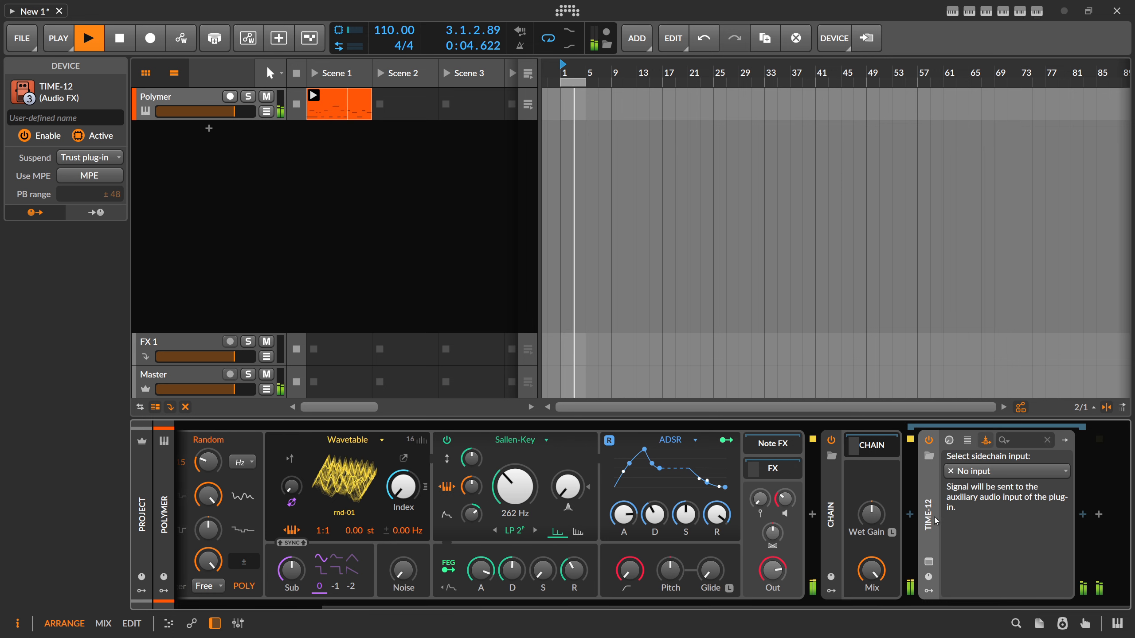
pyautogui.click(929, 561)
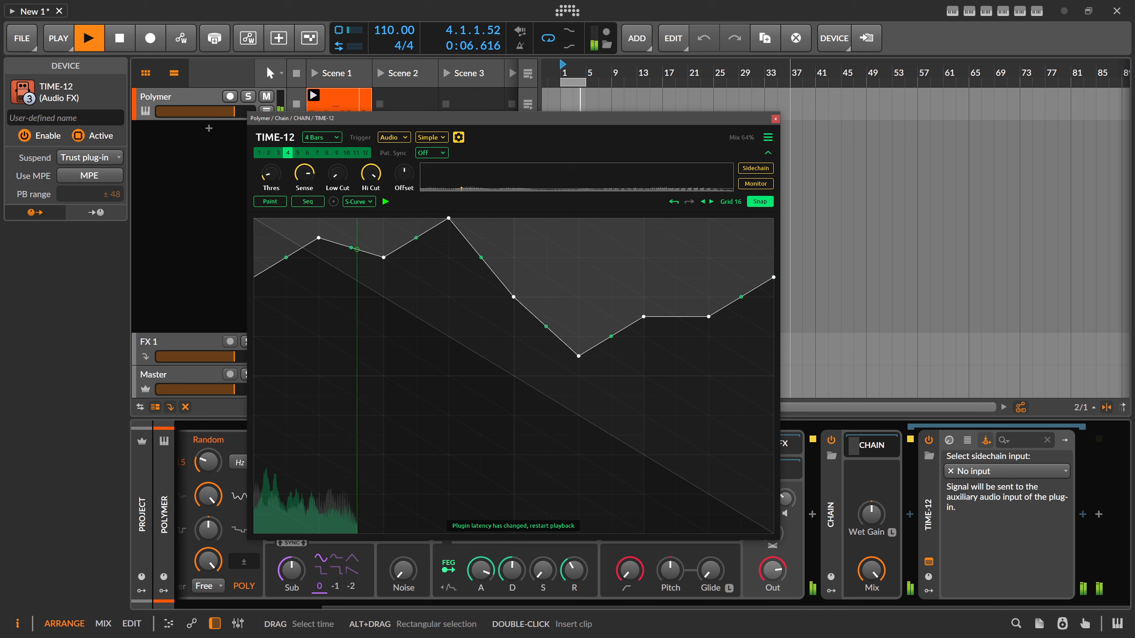
pyautogui.click(776, 118)
# - Insert a Delay-2 after TIME-12 inside the Chain
pyautogui.click(1085, 519)
pyautogui.write('delay')
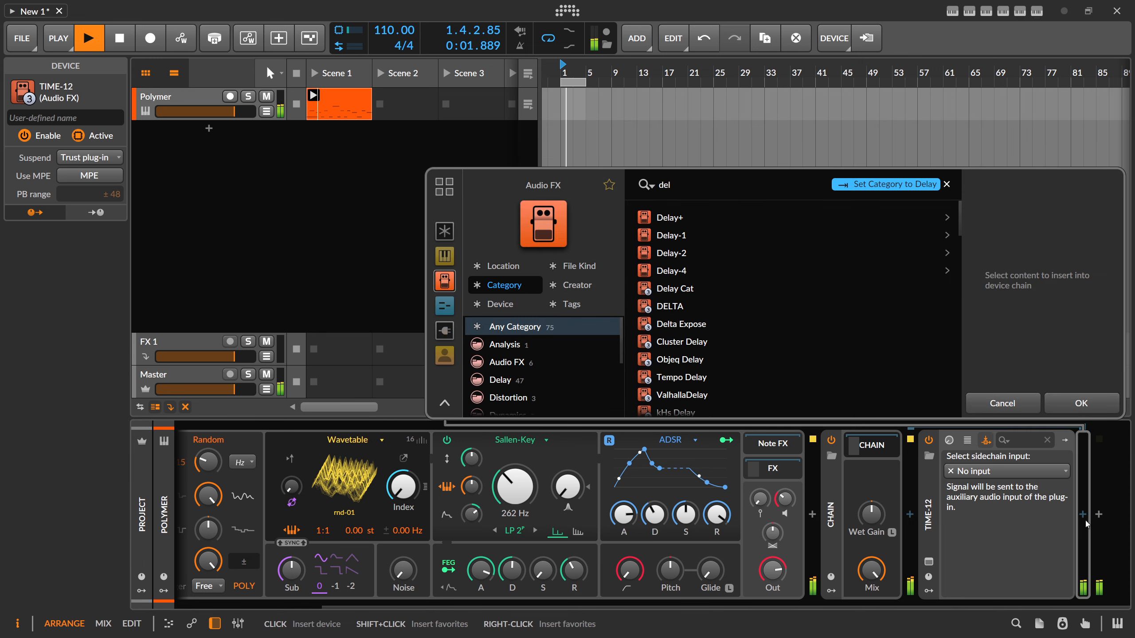
pyautogui.press('Down')
pyautogui.press('Down')
pyautogui.press('Return')
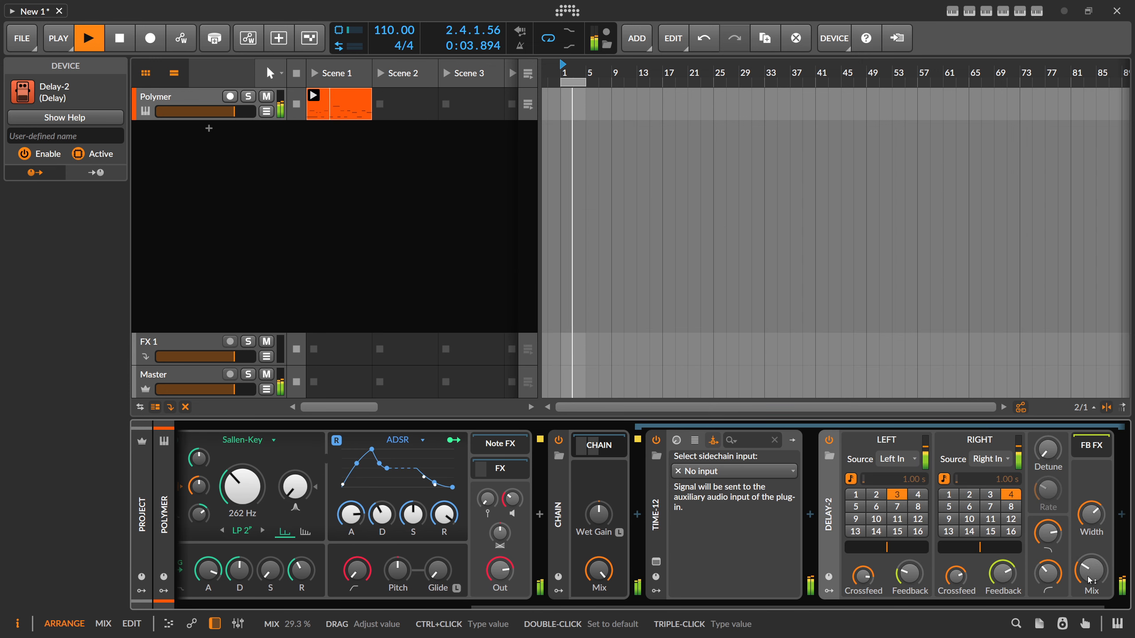
# - Turn Delay-2's mix fully up and set the Chain's mix to 25%
pyautogui.moveTo(609, 571)
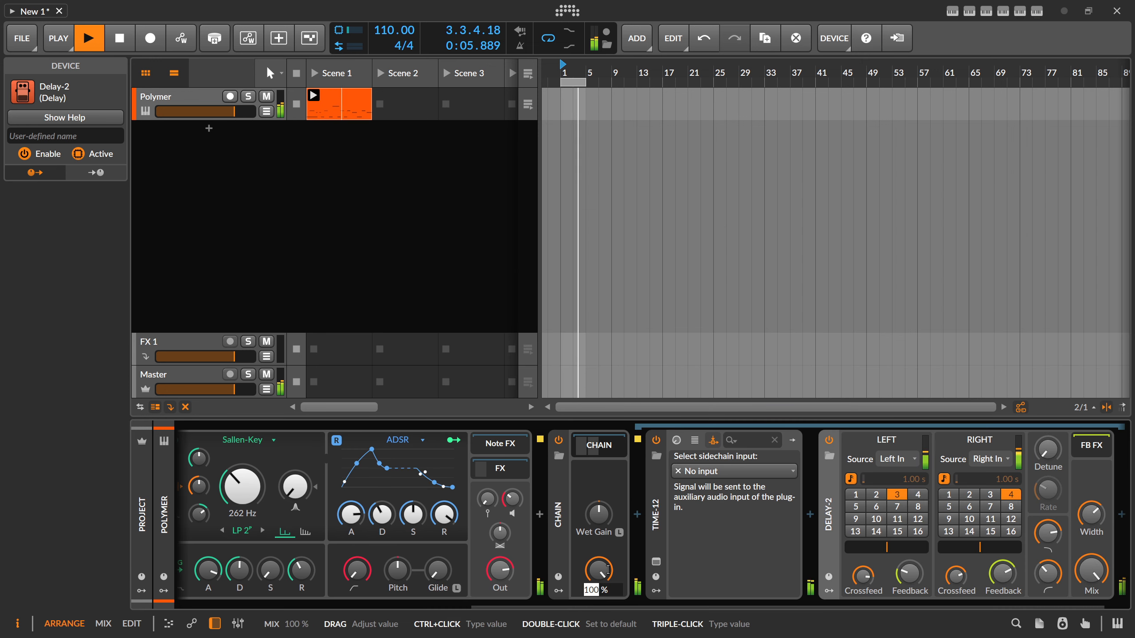
pyautogui.write('25')
pyautogui.press('Return')
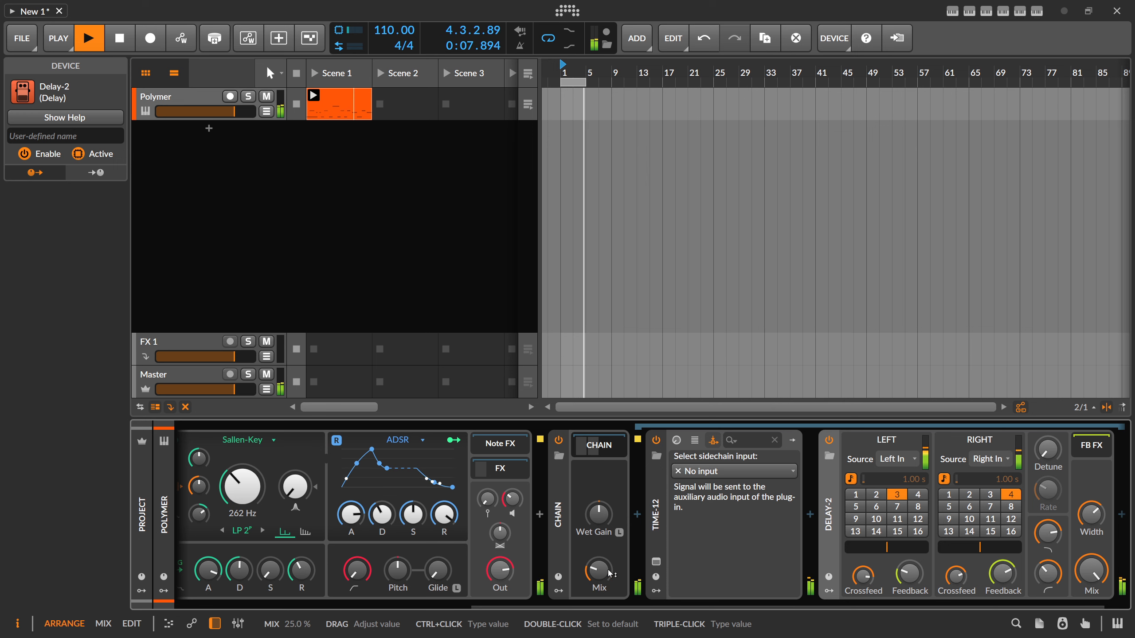
# - In TIME-12's pattern 4, lower the second-to-last point to the level of the preceding dip, and delete the end point
pyautogui.click(657, 565)
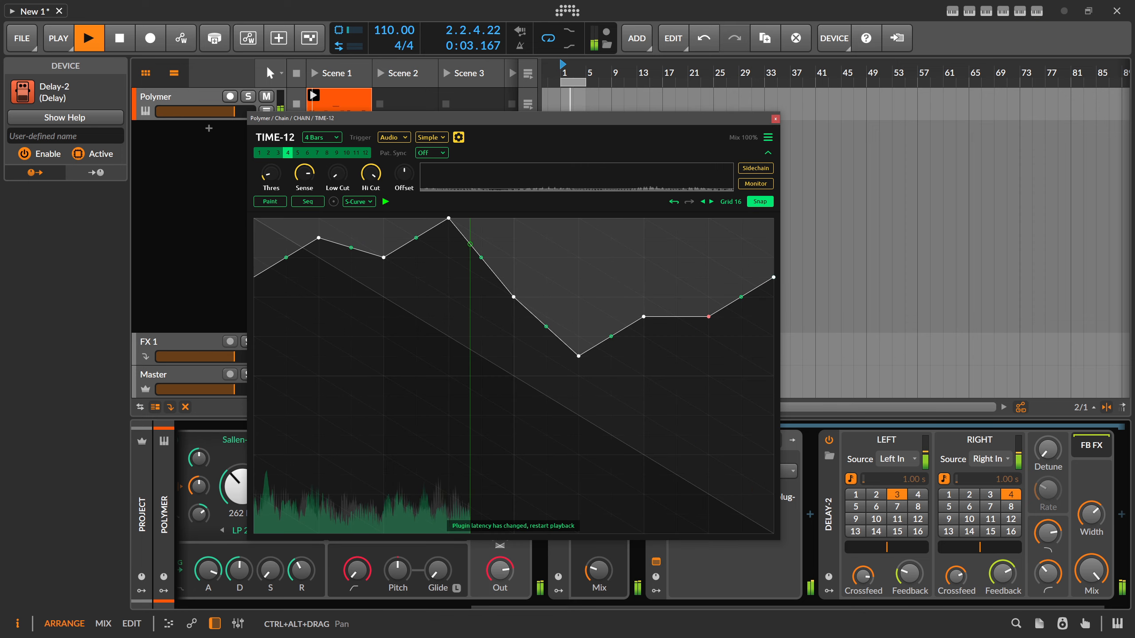
pyautogui.moveTo(708, 318); pyautogui.dragTo(708, 375)
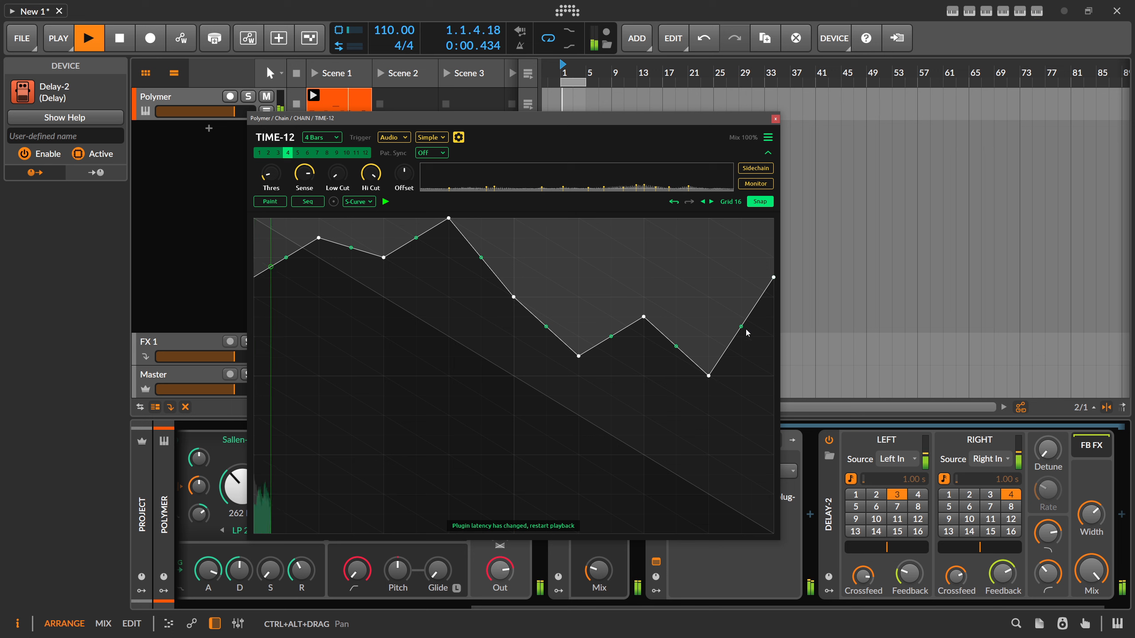
pyautogui.moveTo(774, 278); pyautogui.dragTo(774, 298)
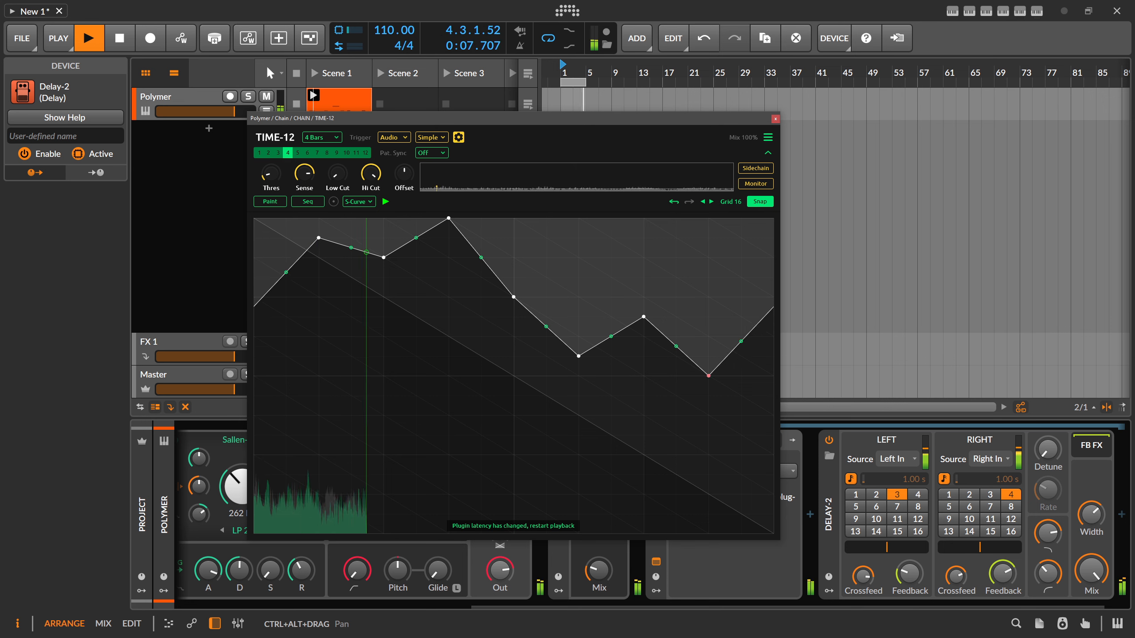
pyautogui.moveTo(741, 357); pyautogui.dragTo(709, 415)
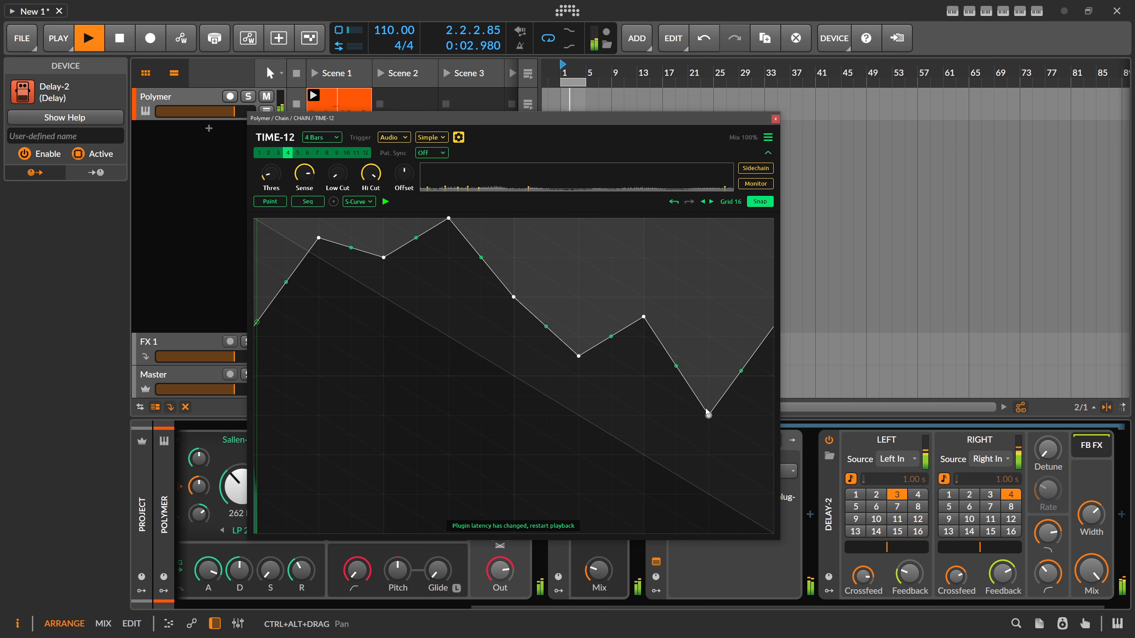
pyautogui.moveTo(708, 415); pyautogui.dragTo(708, 375)
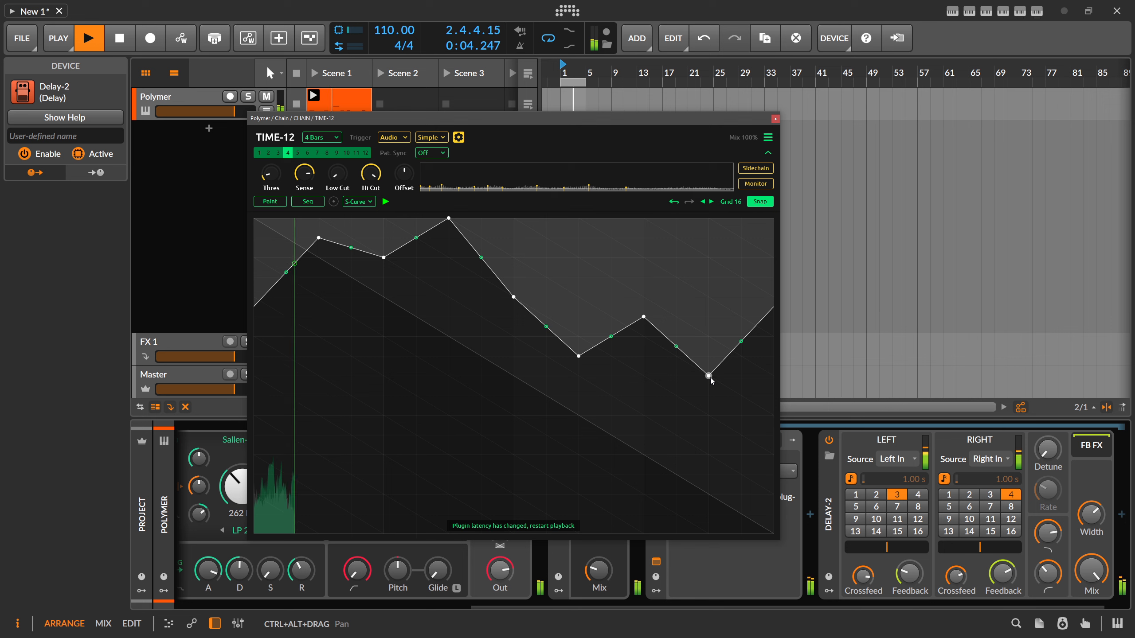
pyautogui.click(709, 376)
pyautogui.moveTo(709, 375); pyautogui.dragTo(709, 356)
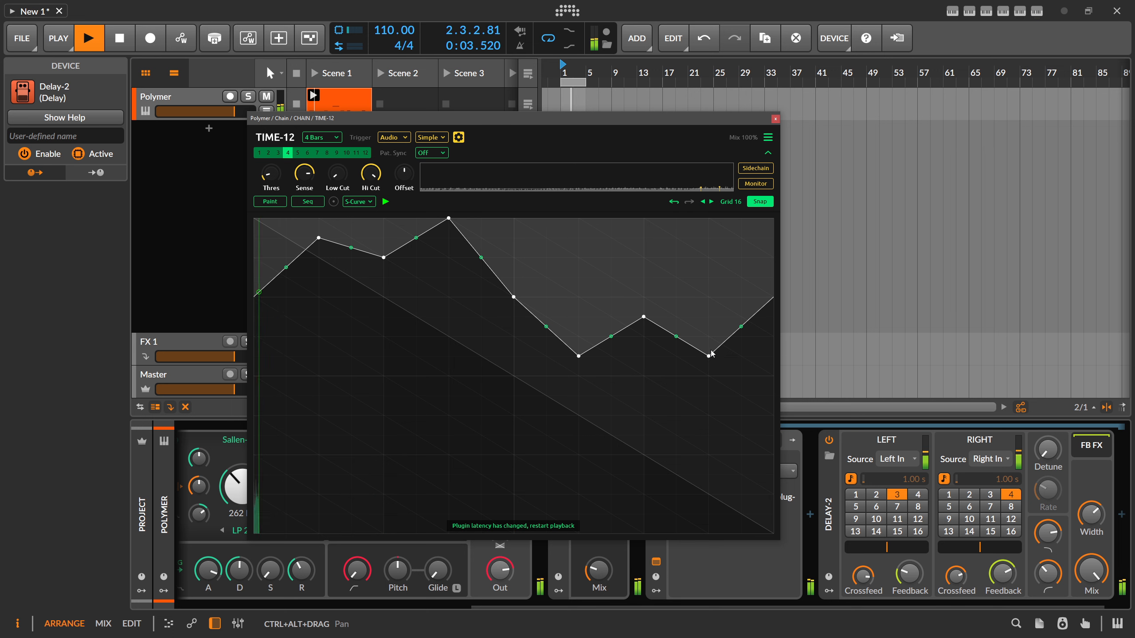
pyautogui.click(776, 118)
# - Insert the GATE-12 plug-in directly after Polymer
pyautogui.hscroll(-5, 931, 544)
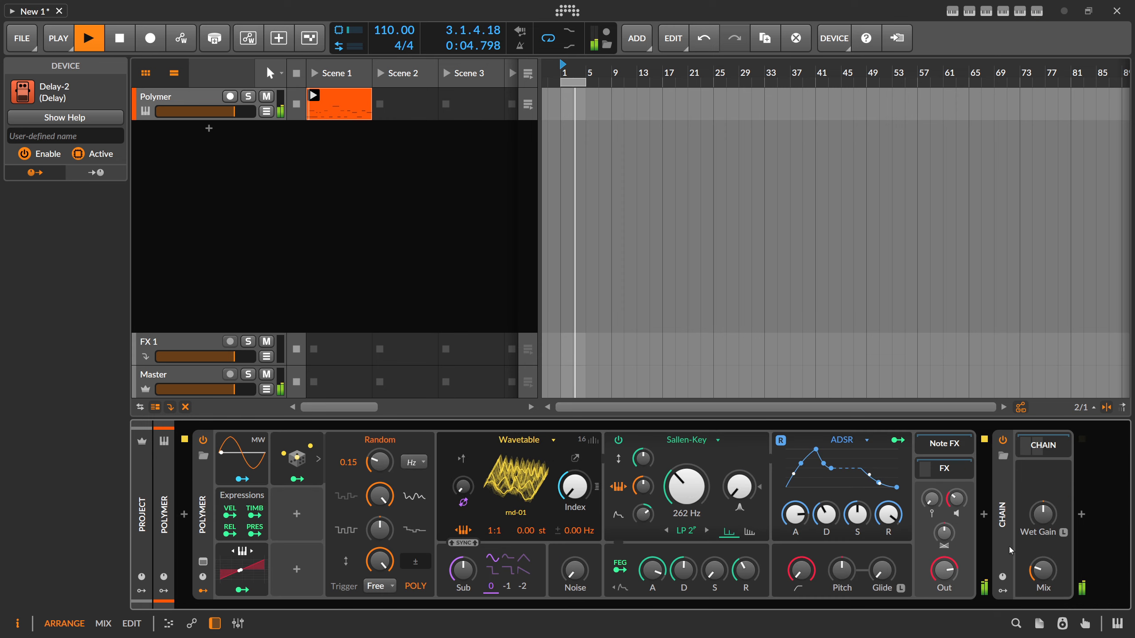
pyautogui.doubleClick(986, 522)
pyautogui.write('ag')
pyautogui.press('BackSpace')
pyautogui.press('BackSpace')
pyautogui.write('gate')
pyautogui.doubleClick(675, 235)
# - Open GATE-12's sequencer and paint attack tension below centre on nearly all steps of pattern 1
pyautogui.click(330, 241)
pyautogui.click(334, 241)
pyautogui.click(360, 241)
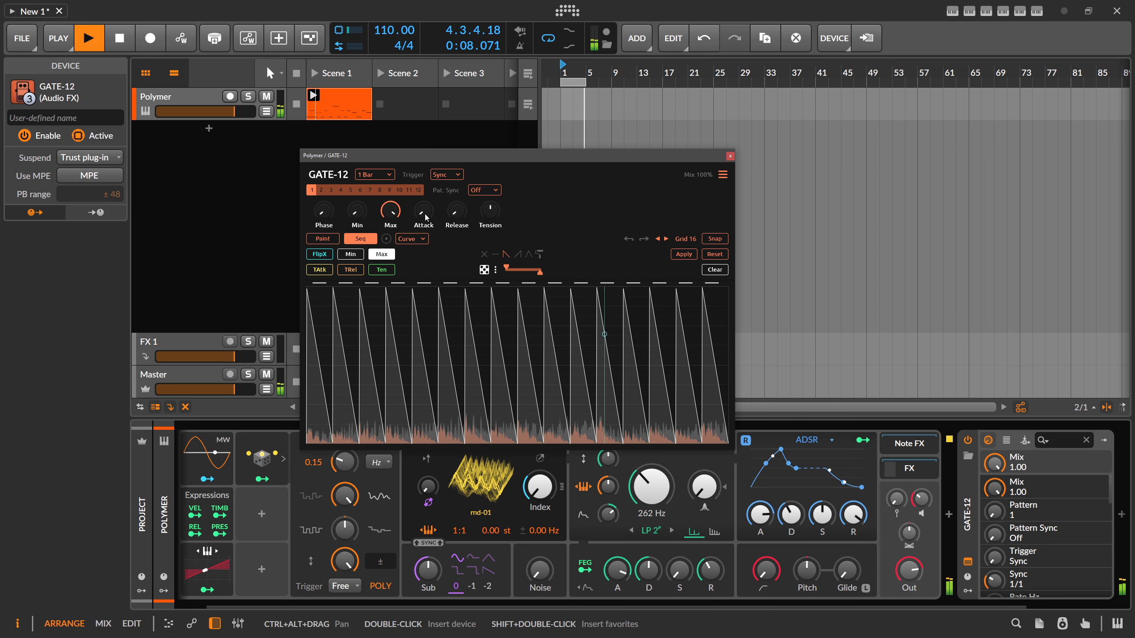
pyautogui.moveTo(425, 218); pyautogui.dragTo(425, 219)
pyautogui.click(321, 270)
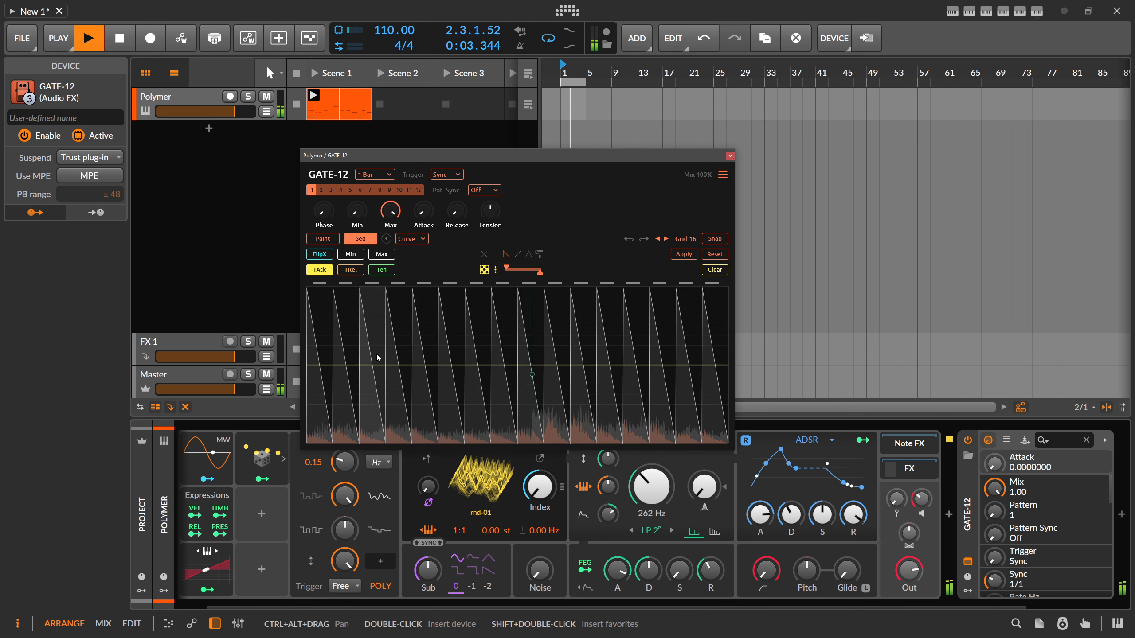
pyautogui.moveTo(376, 355)
pyautogui.mouseDown()
pyautogui.moveTo(392, 384)
pyautogui.moveTo(720, 380)
pyautogui.moveTo(337, 357)
pyautogui.moveTo(319, 370)
pyautogui.moveTo(321, 385)
pyautogui.moveTo(544, 357)
pyautogui.moveTo(705, 313)
pyautogui.moveTo(681, 342)
pyautogui.moveTo(464, 422)
pyautogui.moveTo(332, 398)
pyautogui.mouseUp()
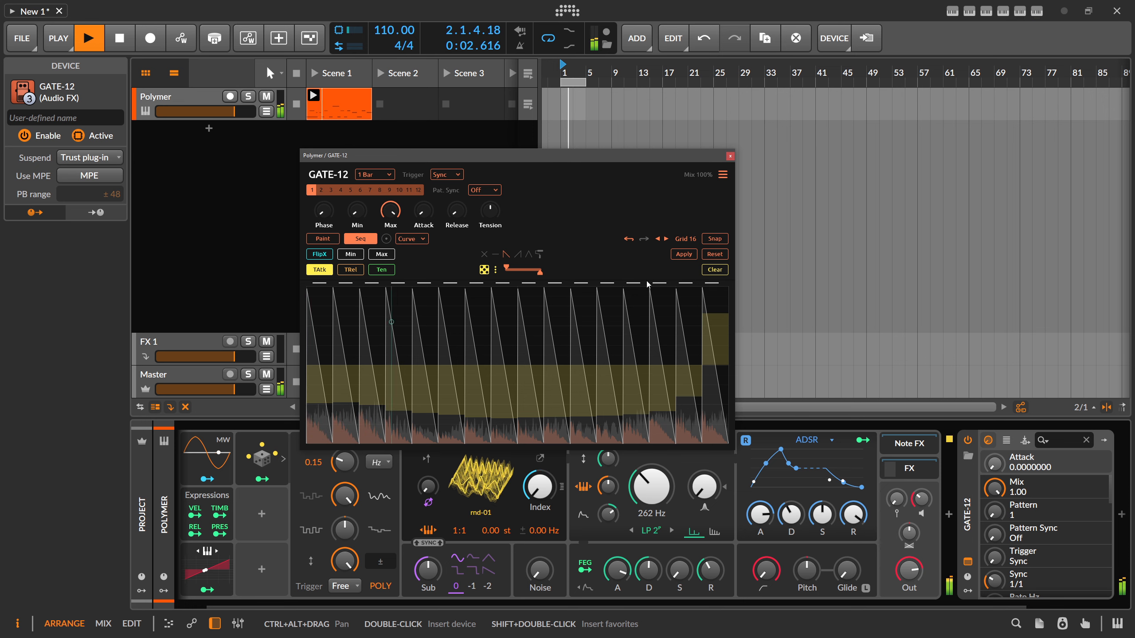
# - Paint release tension above centre from the second step onward, and repaint the attack tension above centre, lower on the first half
pyautogui.click(350, 270)
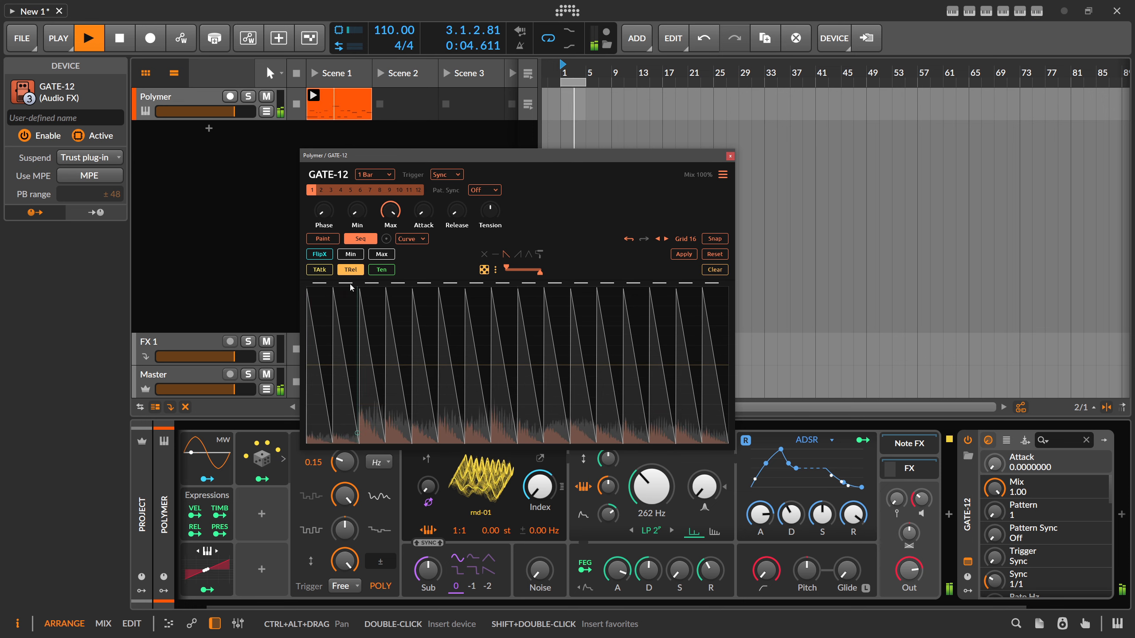
pyautogui.moveTo(351, 288)
pyautogui.mouseDown()
pyautogui.moveTo(408, 361)
pyautogui.moveTo(724, 346)
pyautogui.mouseUp()
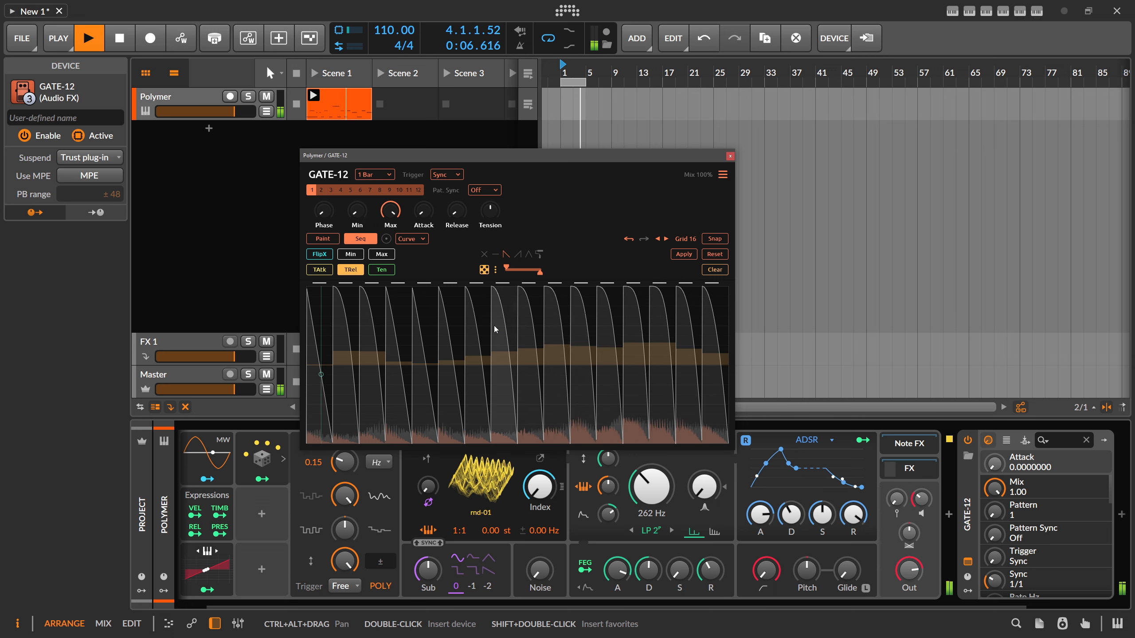
pyautogui.click(320, 270)
pyautogui.moveTo(319, 327)
pyautogui.mouseDown()
pyautogui.moveTo(368, 314)
pyautogui.moveTo(627, 333)
pyautogui.moveTo(724, 317)
pyautogui.moveTo(344, 307)
pyautogui.moveTo(656, 318)
pyautogui.mouseUp()
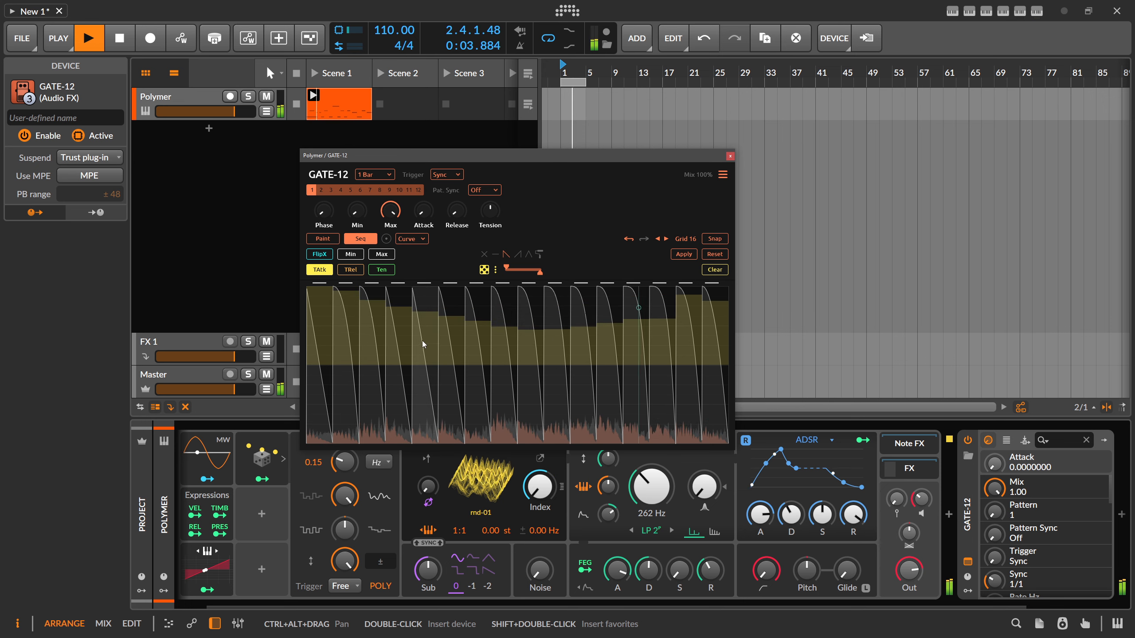
pyautogui.moveTo(323, 344); pyautogui.dragTo(542, 358)
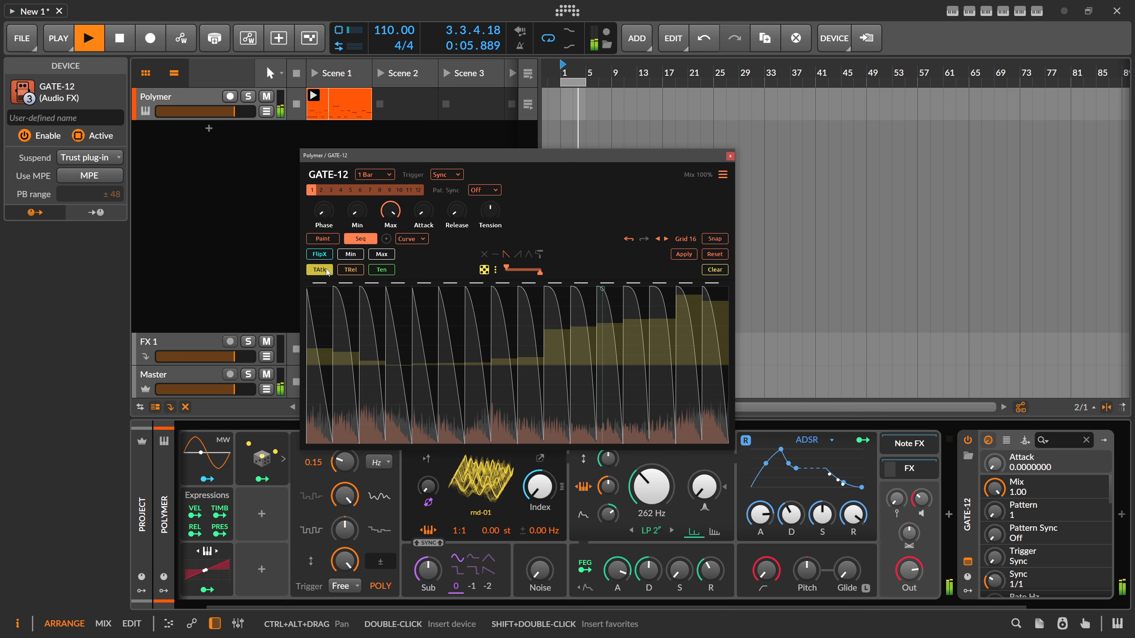
# - Flip steps 2–15 of the gate sequence horizontally, and randomize the flips twice
pyautogui.click(319, 254)
pyautogui.moveTo(335, 322)
pyautogui.mouseDown()
pyautogui.moveTo(579, 325)
pyautogui.moveTo(563, 373)
pyautogui.mouseUp()
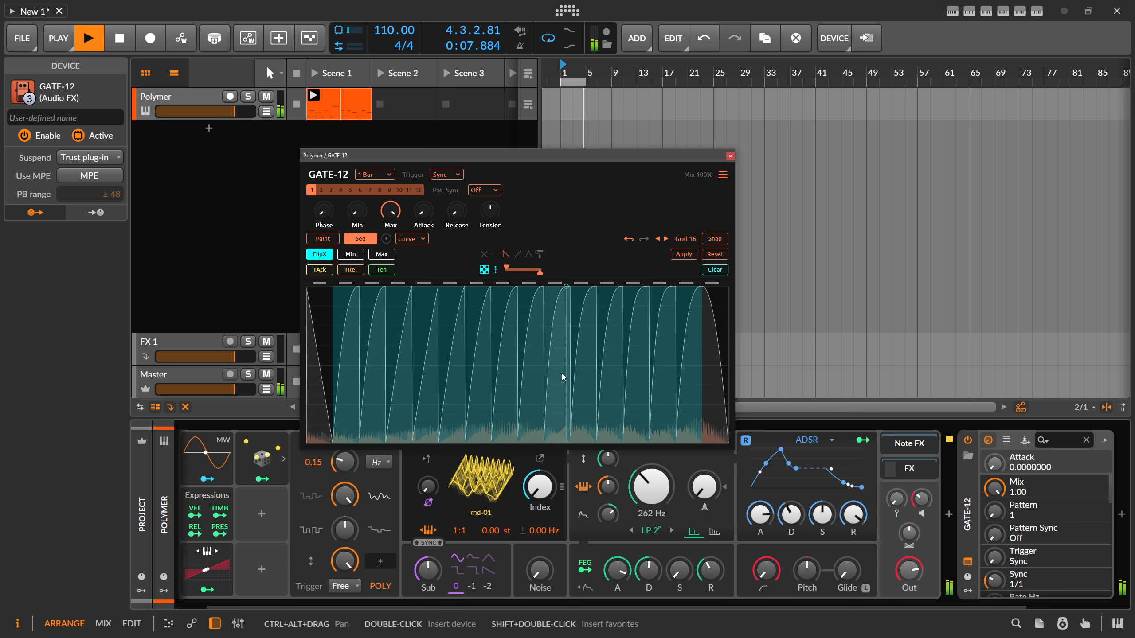
pyautogui.click(484, 270)
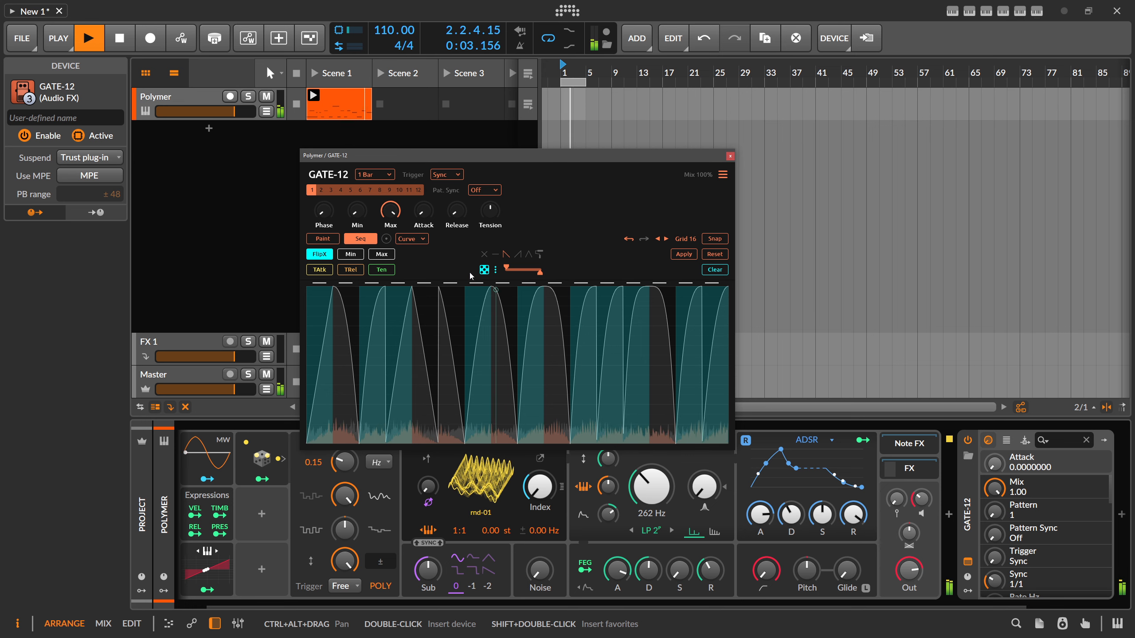
pyautogui.click(485, 270)
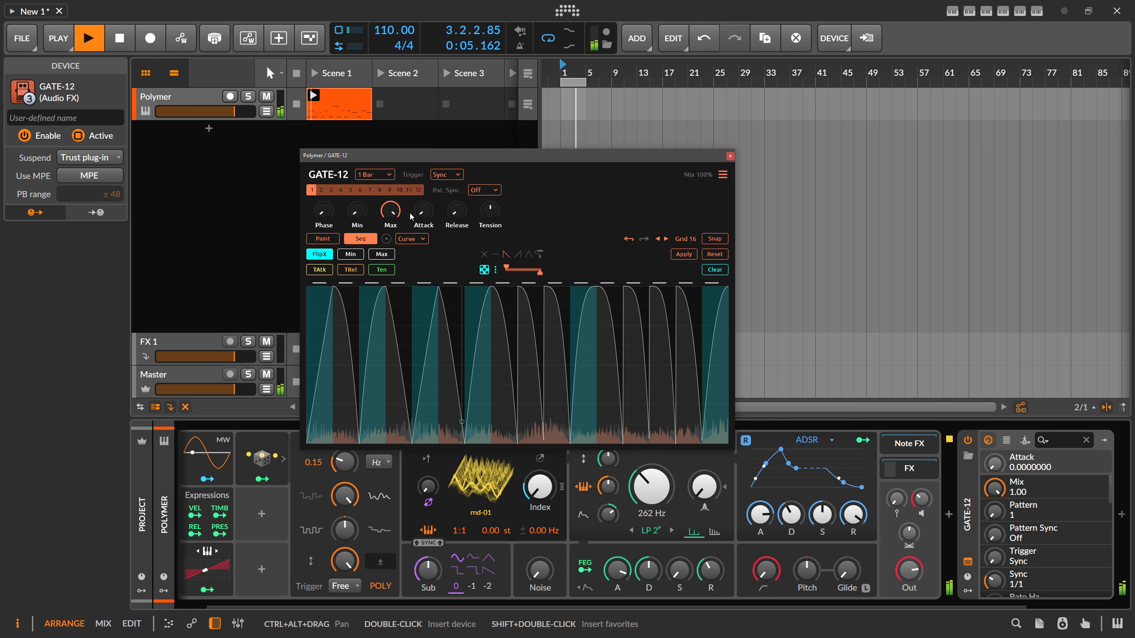
# - Raise GATE-12's attack to 0.1375 and set its rate to 2 Bars after trying 4 Bars
pyautogui.moveTo(411, 217); pyautogui.dragTo(412, 214)
pyautogui.click(378, 175)
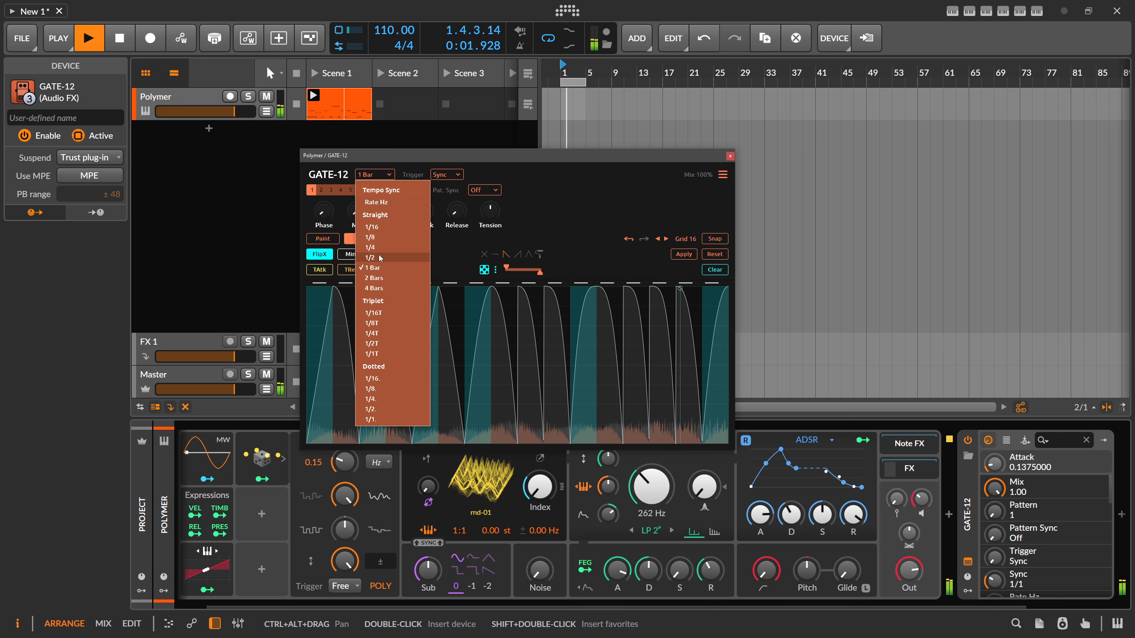
pyautogui.click(376, 288)
pyautogui.click(374, 175)
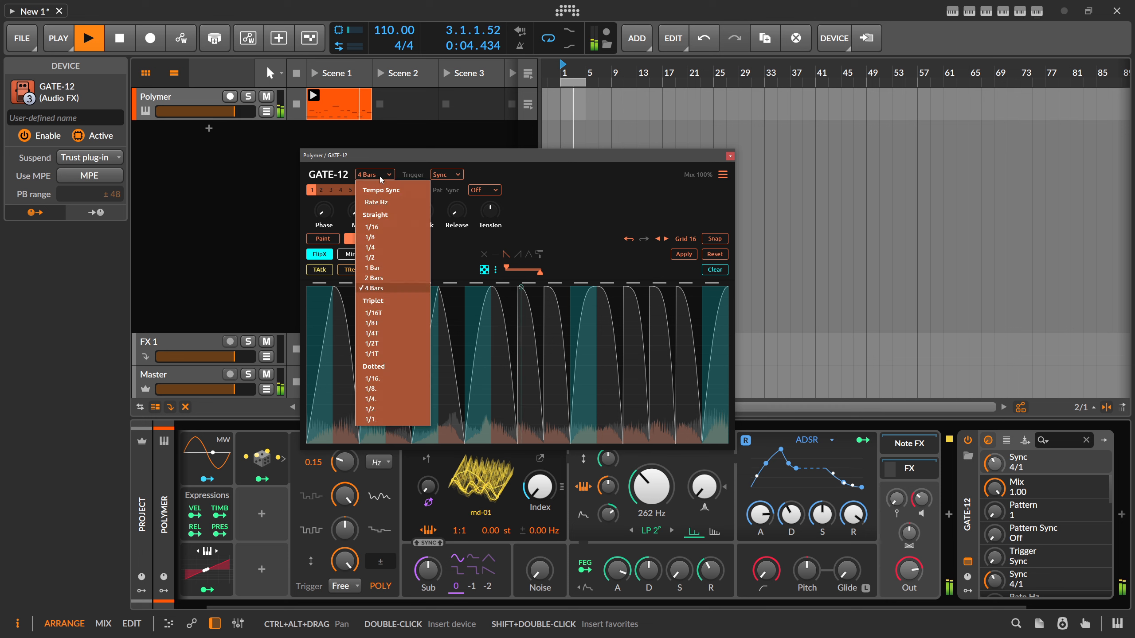
pyautogui.click(374, 283)
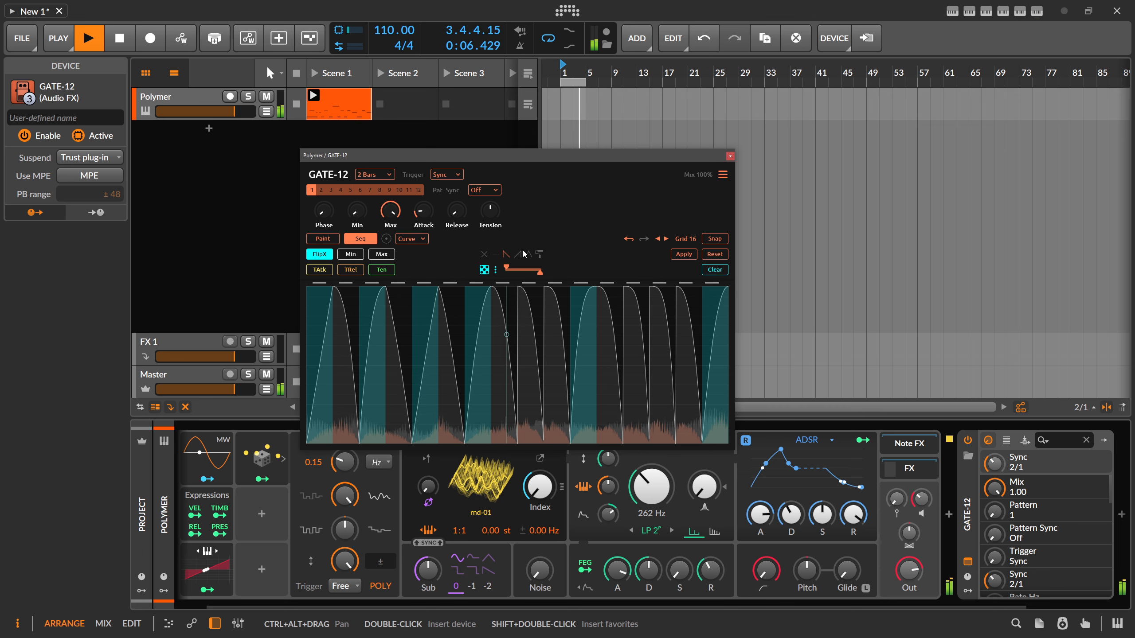
# - Apply the step sequence to GATE-12's pattern 1 and close the plug-in window
pyautogui.click(685, 255)
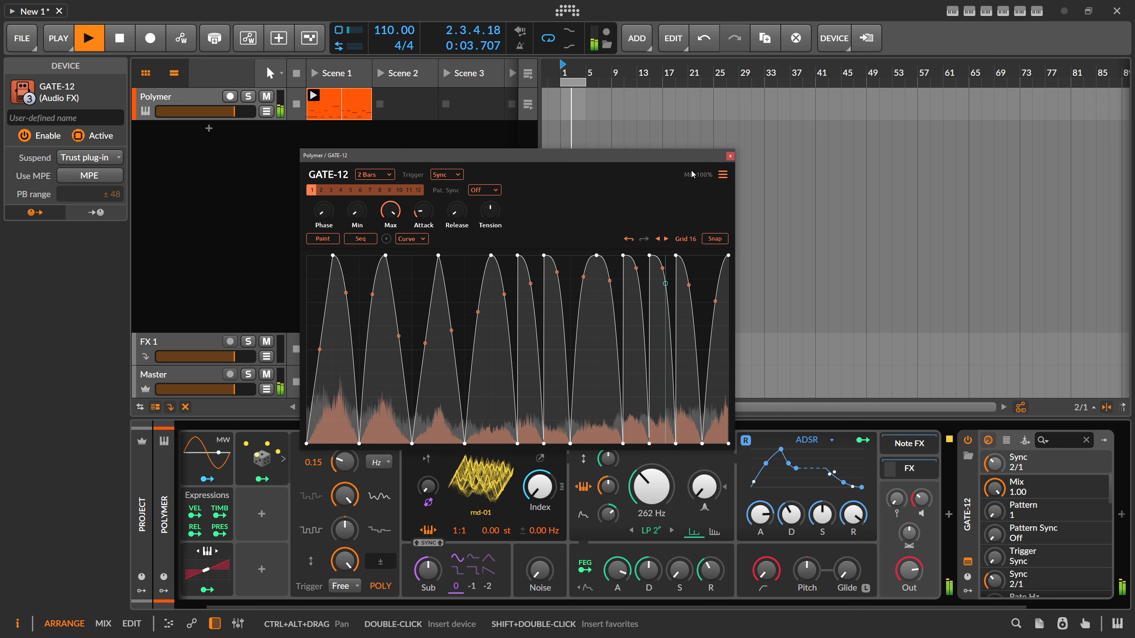
pyautogui.moveTo(713, 156); pyautogui.dragTo(705, 155)
pyautogui.click(723, 154)
# - Move GATE-12 into the Chain container ahead of TIME-12
pyautogui.moveTo(836, 607); pyautogui.dragTo(942, 606)
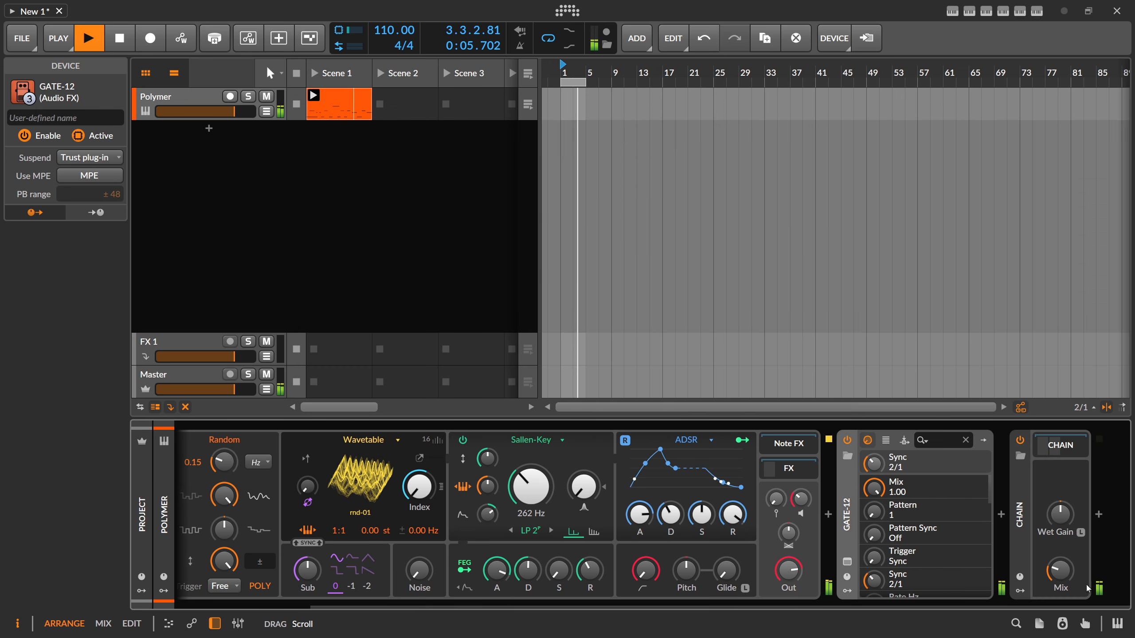
pyautogui.moveTo(847, 505); pyautogui.dragTo(1095, 501)
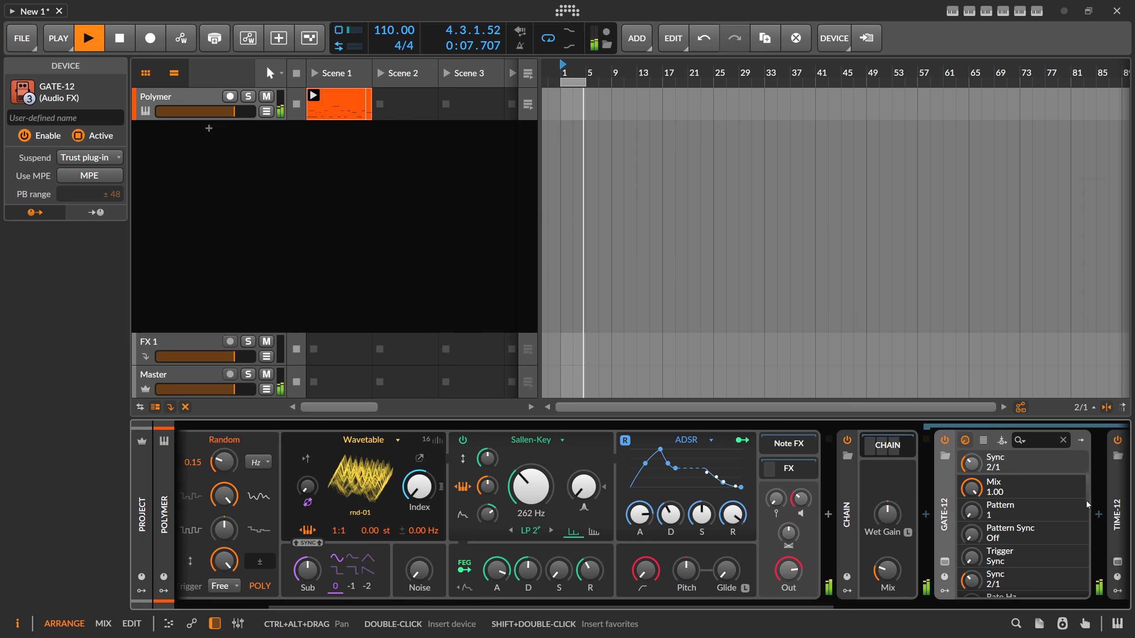
pyautogui.moveTo(822, 606); pyautogui.dragTo(1042, 598)
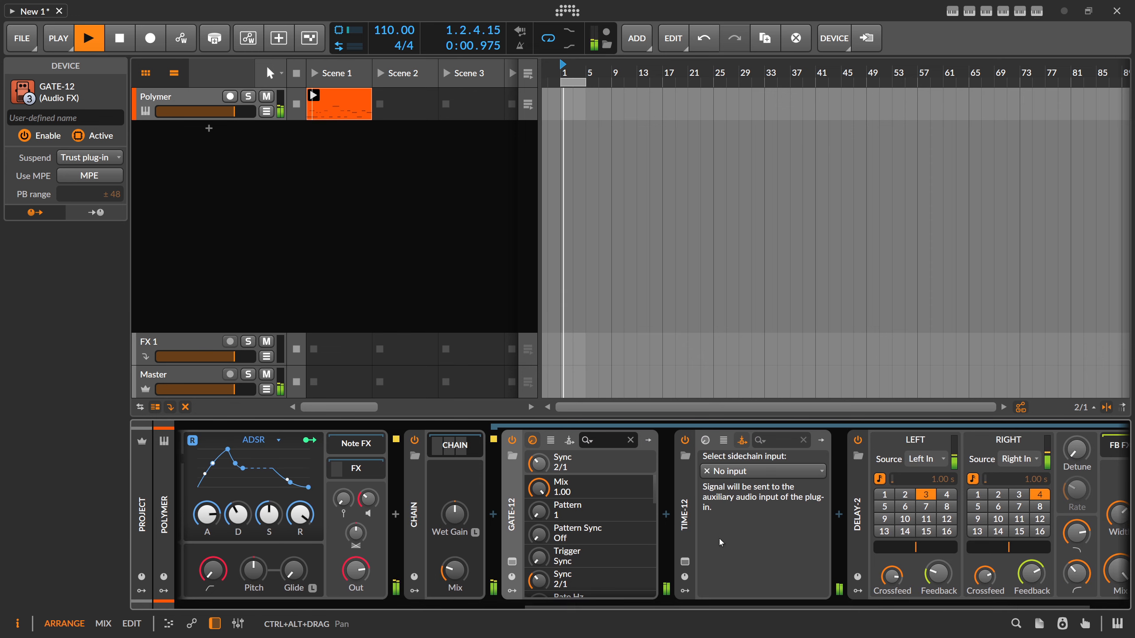
# - Open TIME-12 inside the Chain, adjust its audio trigger sense to about 82 %, and close the plug-in window
pyautogui.click(685, 563)
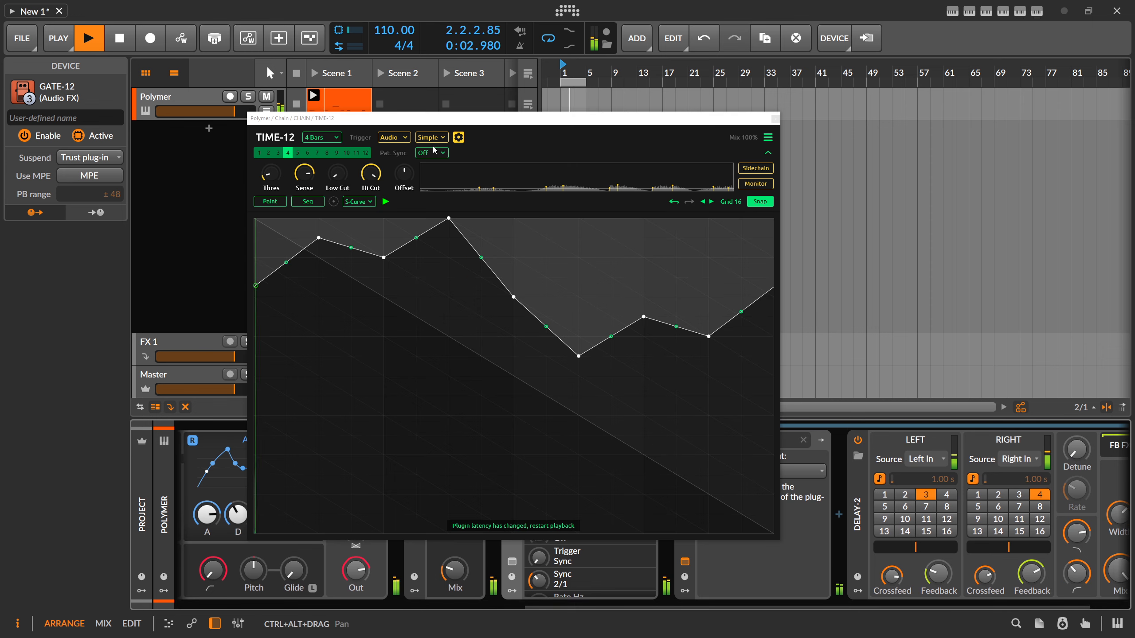
pyautogui.moveTo(305, 174); pyautogui.dragTo(304, 172)
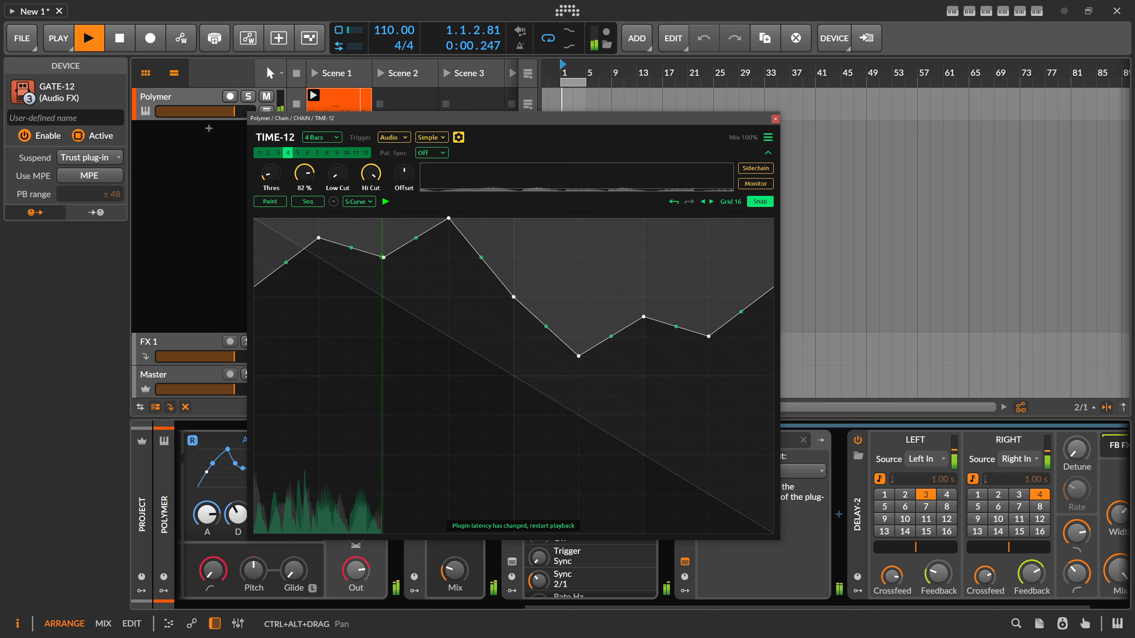
pyautogui.moveTo(304, 173); pyautogui.dragTo(304, 175)
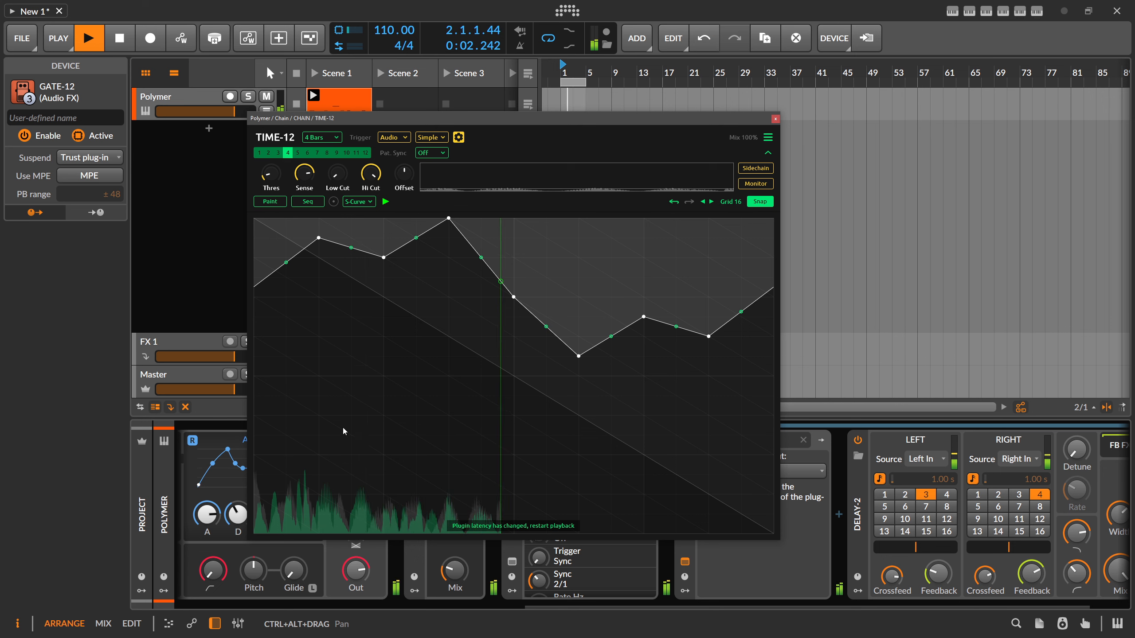
pyautogui.click(314, 606)
pyautogui.moveTo(433, 117); pyautogui.dragTo(396, 31)
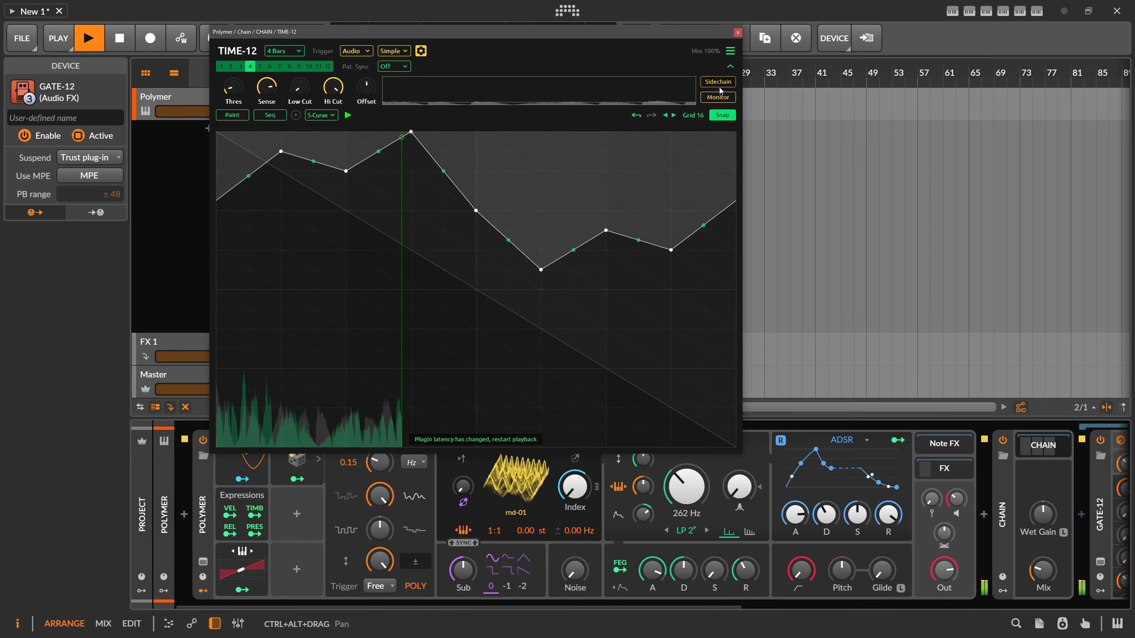
pyautogui.click(737, 32)
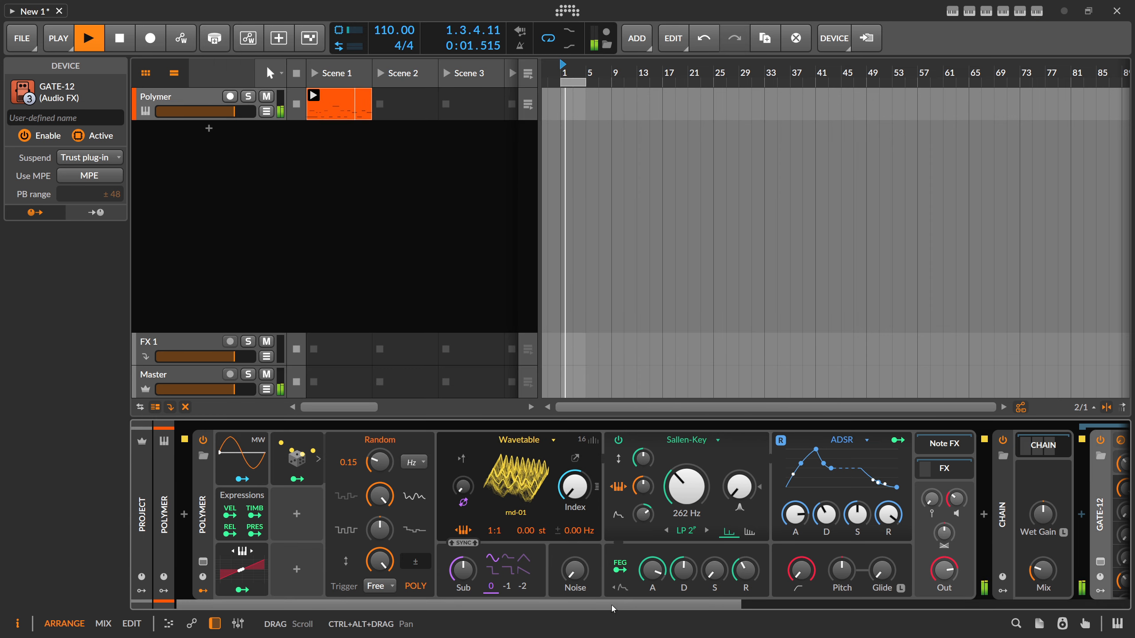
# - Adjust the Chain container's mix to about 30 % and collapse its nested devices
pyautogui.hscroll(5, 876, 595)
pyautogui.hscroll(3, 876, 595)
pyautogui.moveTo(508, 565); pyautogui.dragTo(508, 565)
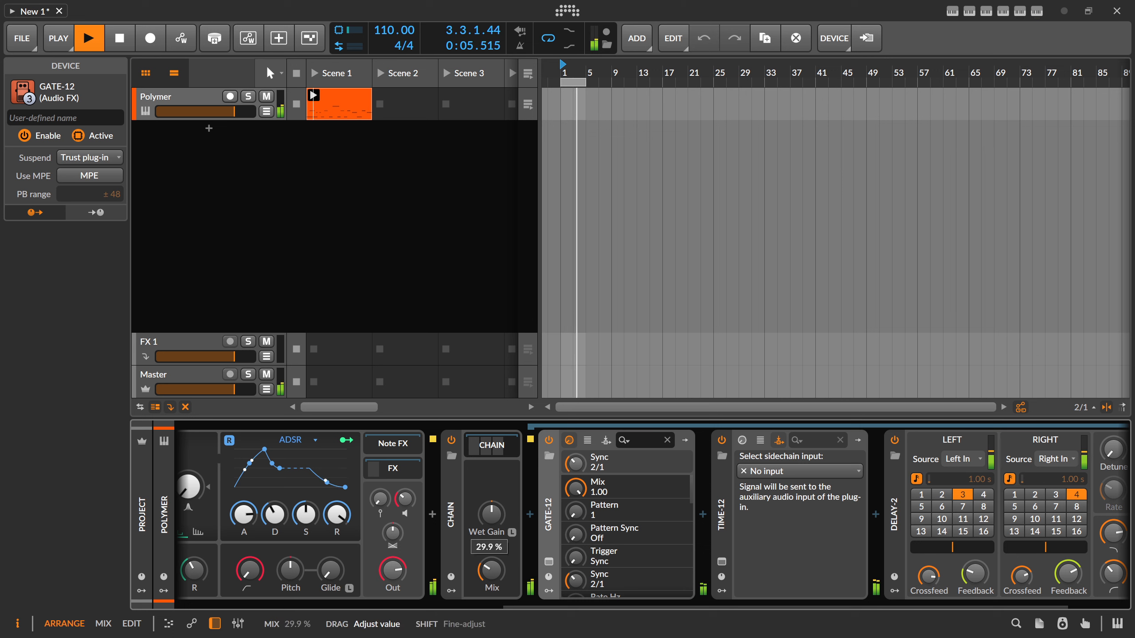
pyautogui.moveTo(492, 570); pyautogui.dragTo(491, 571)
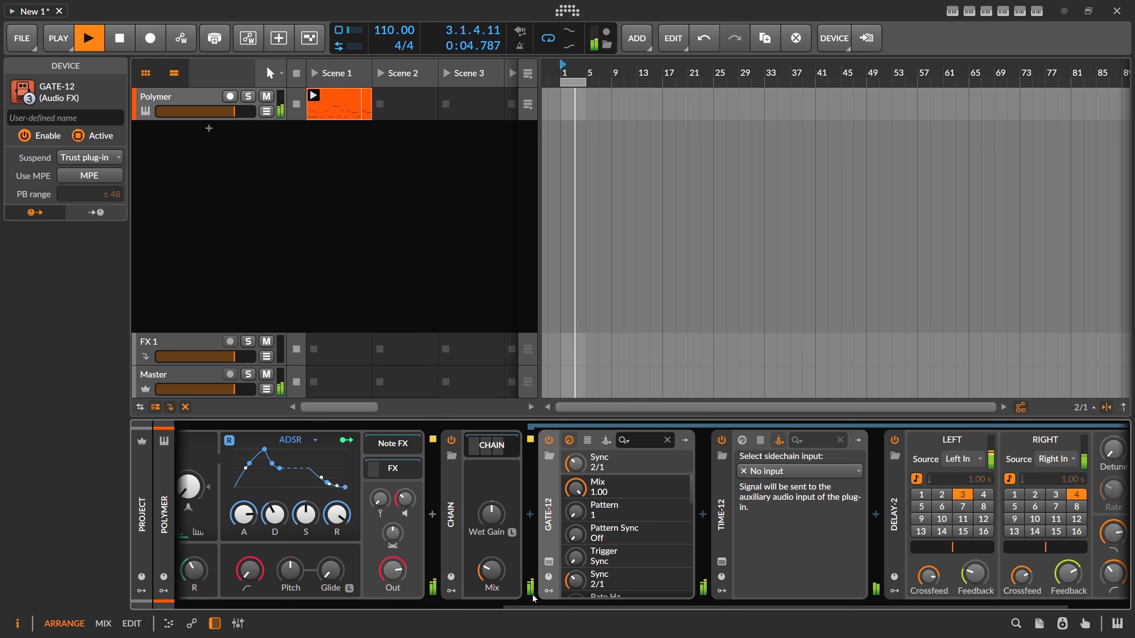
pyautogui.moveTo(532, 605); pyautogui.dragTo(567, 601)
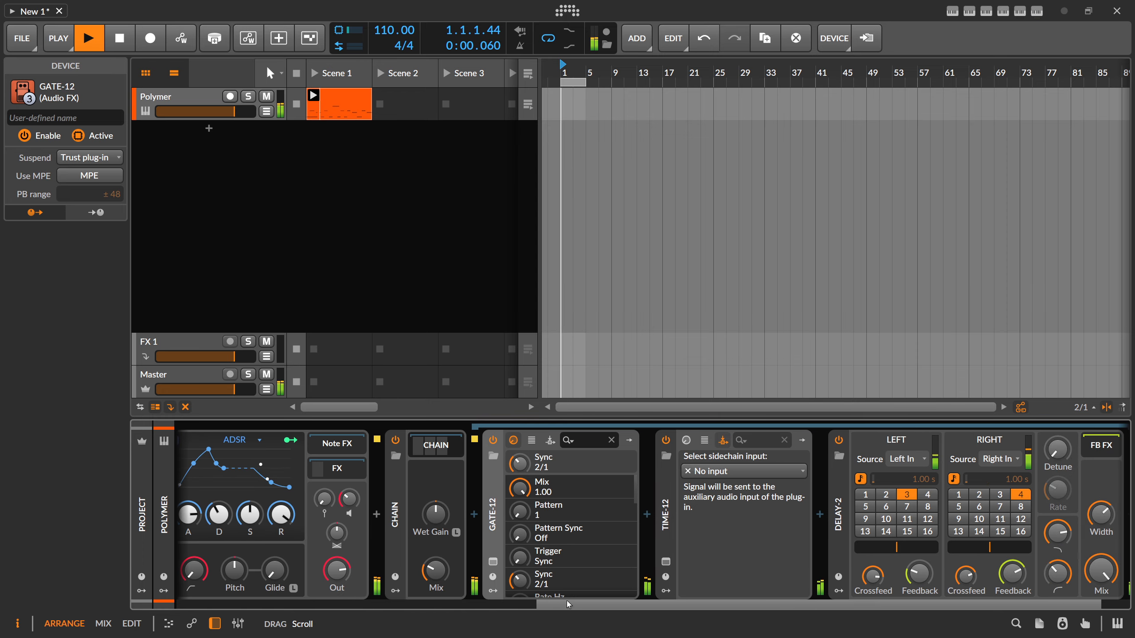
pyautogui.moveTo(439, 571); pyautogui.dragTo(437, 571)
pyautogui.click(441, 448)
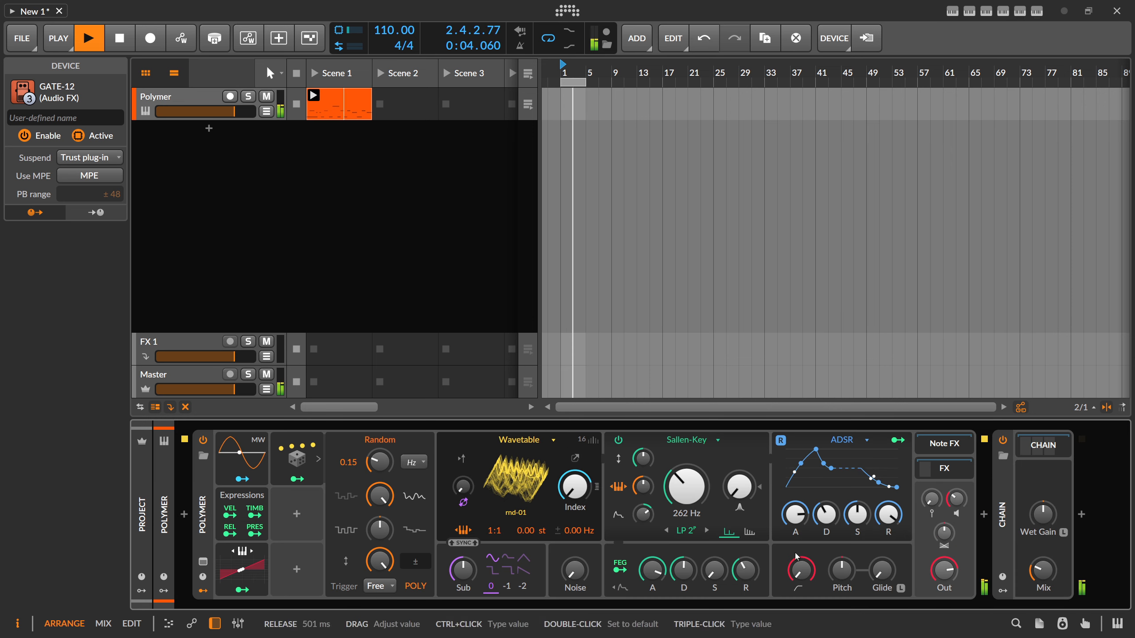
# - Insert a second TIME-12 plug-in after the Chain container
pyautogui.click(1081, 516)
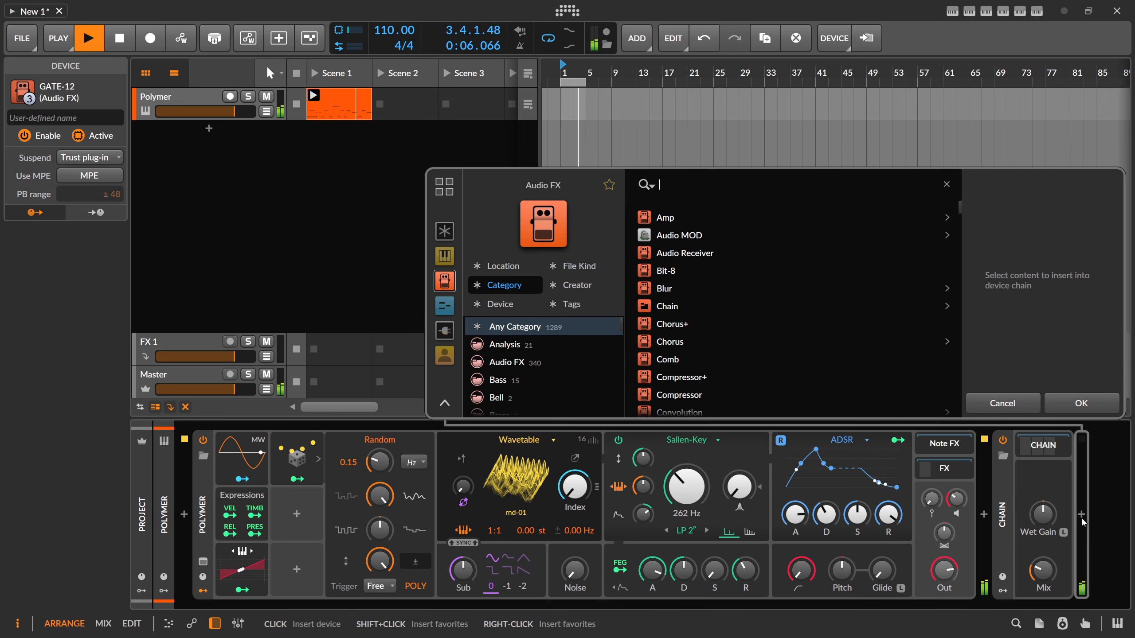
pyautogui.write('time')
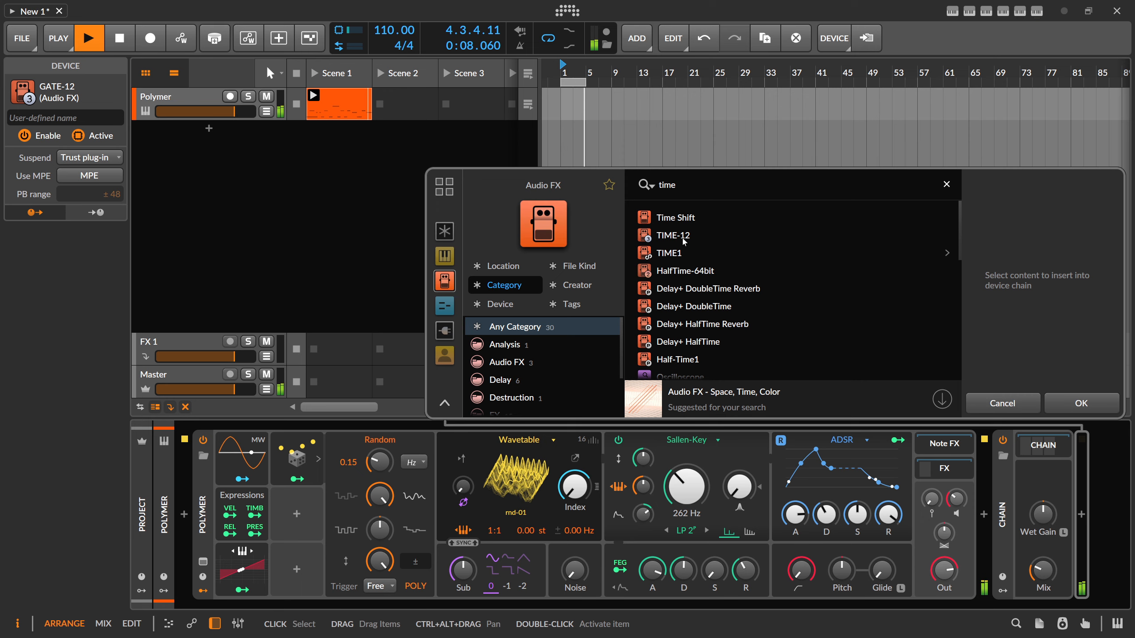
pyautogui.doubleClick(684, 242)
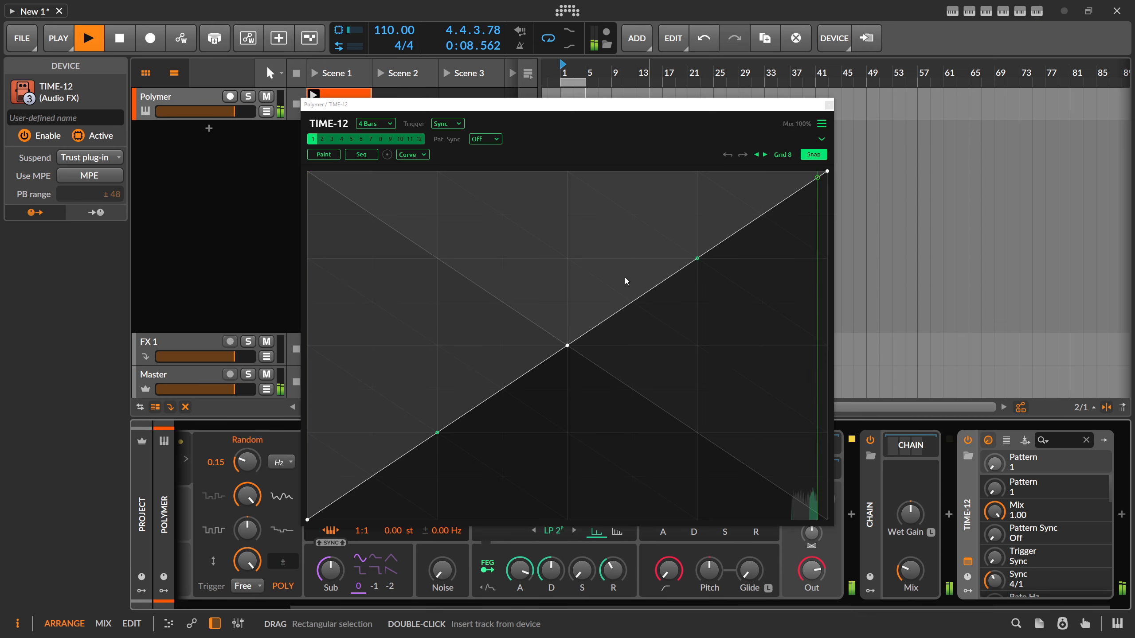
# - Select pattern 2 in the new TIME-12, reduce its mix to about 40 %, and close the plug-in window
pyautogui.click(322, 139)
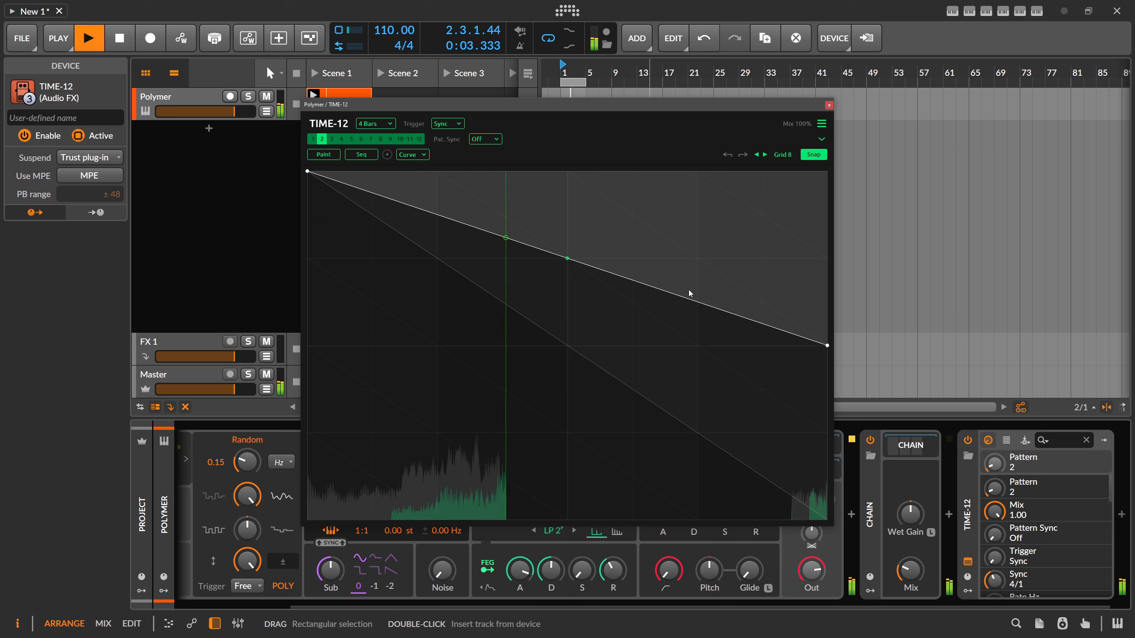
pyautogui.moveTo(675, 606); pyautogui.dragTo(697, 607)
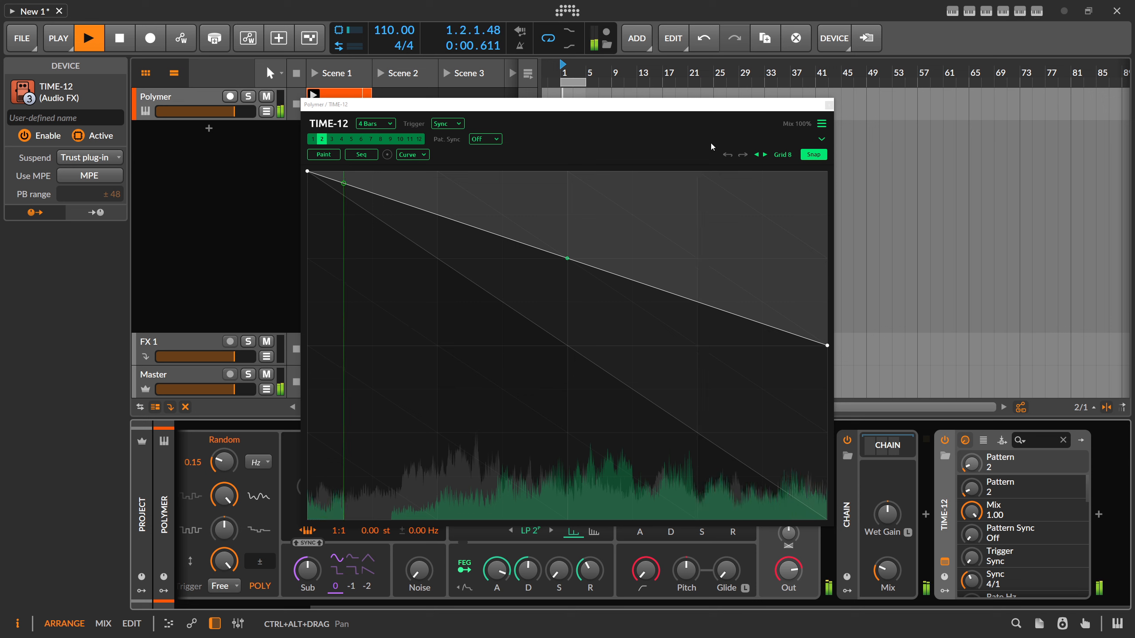
pyautogui.moveTo(807, 124); pyautogui.dragTo(807, 143)
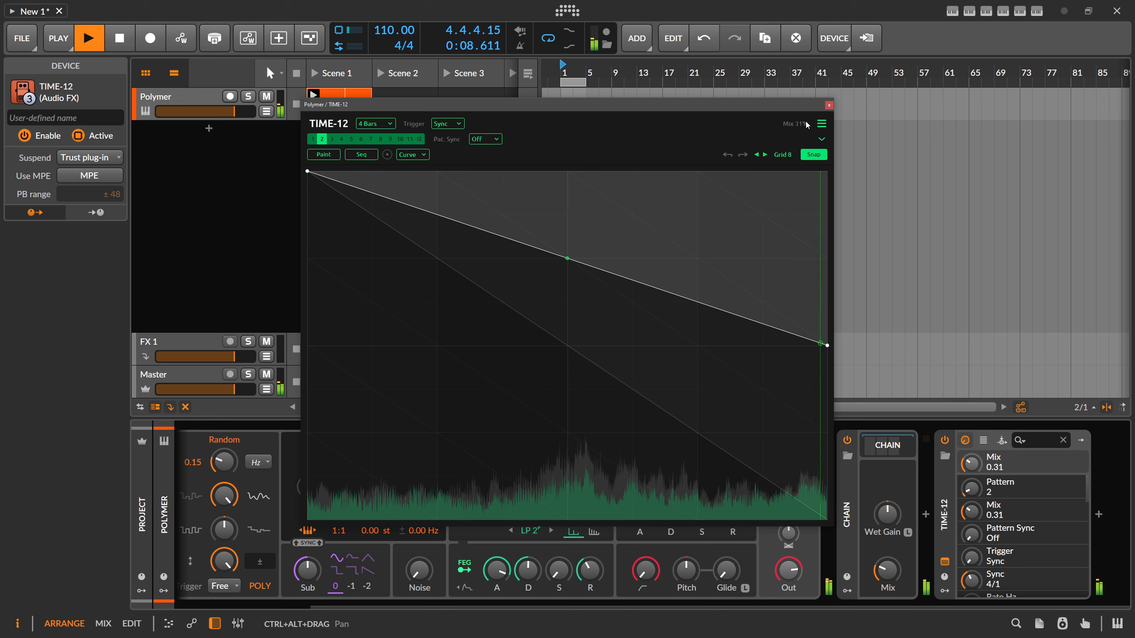
pyautogui.moveTo(806, 125); pyautogui.dragTo(805, 124)
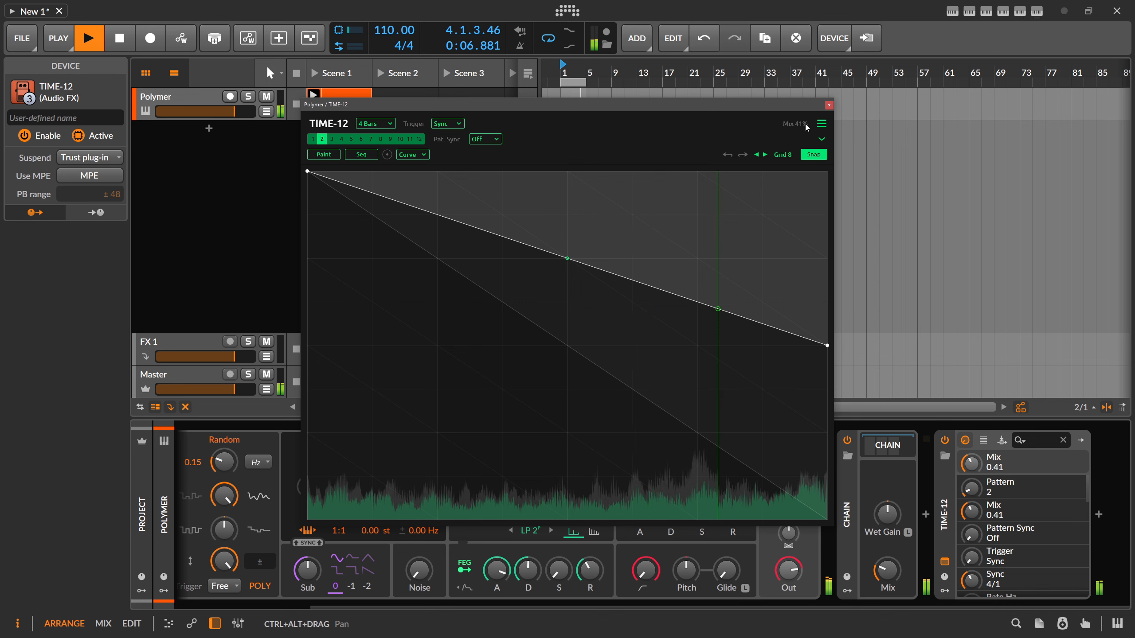
pyautogui.click(829, 105)
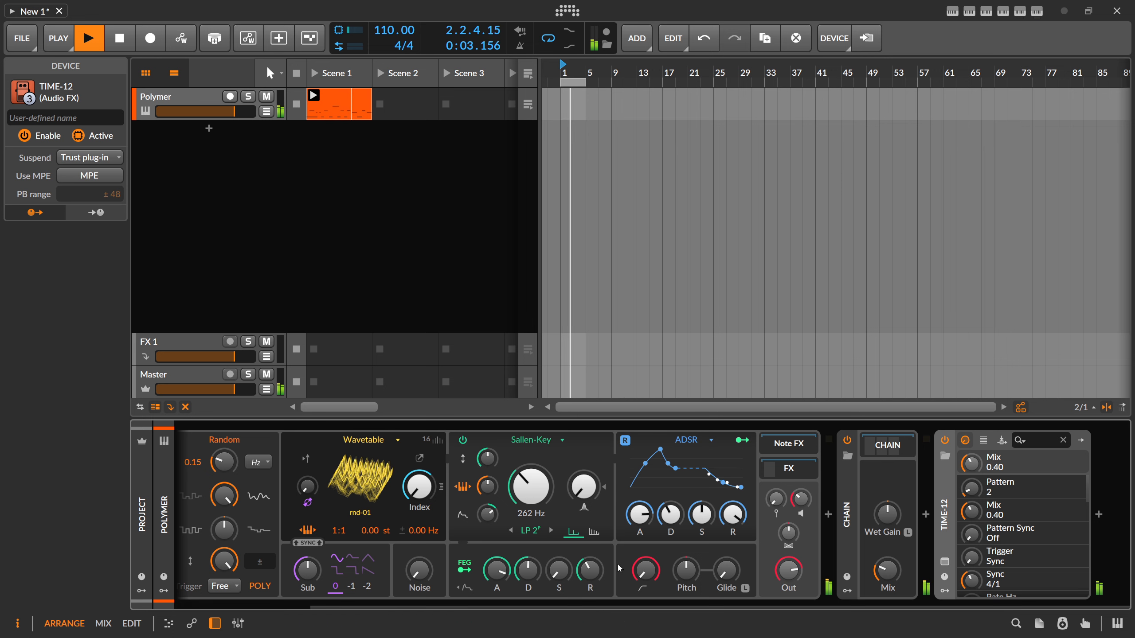
# - Lower the rate of Polymer's Random modulator to 0.09 Hz
pyautogui.moveTo(433, 607); pyautogui.dragTo(329, 606)
pyautogui.moveTo(345, 463); pyautogui.dragTo(344, 474)
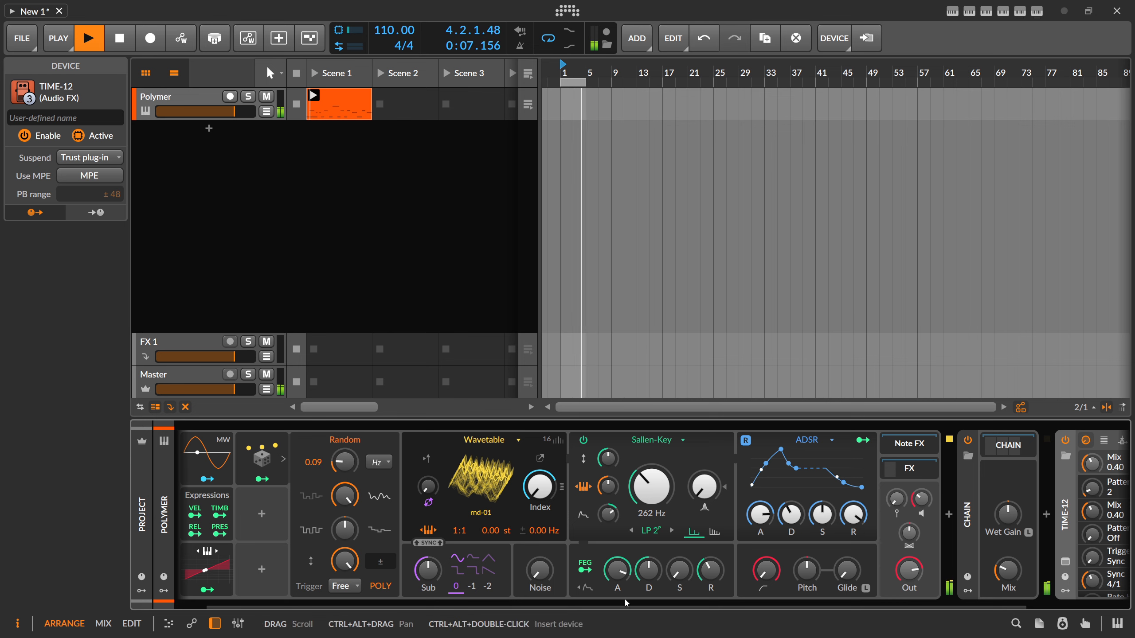
# - Insert a Peak Limiter after the last TIME-12
pyautogui.moveTo(624, 601); pyautogui.dragTo(933, 599)
pyautogui.click(1099, 514)
pyautogui.write('peak')
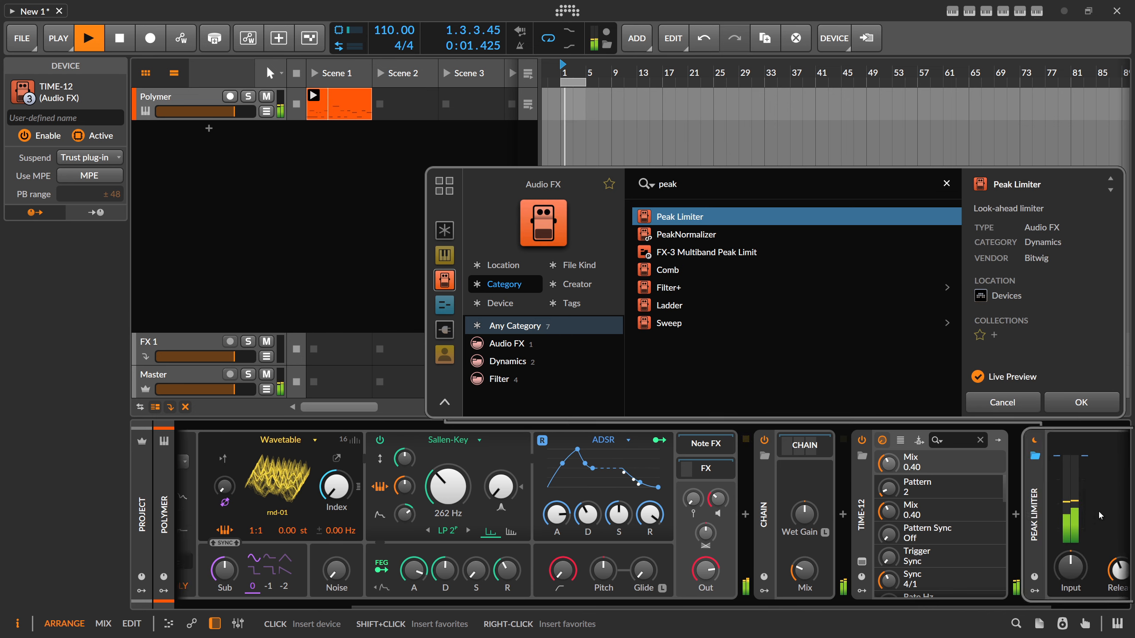
pyautogui.press('Return')
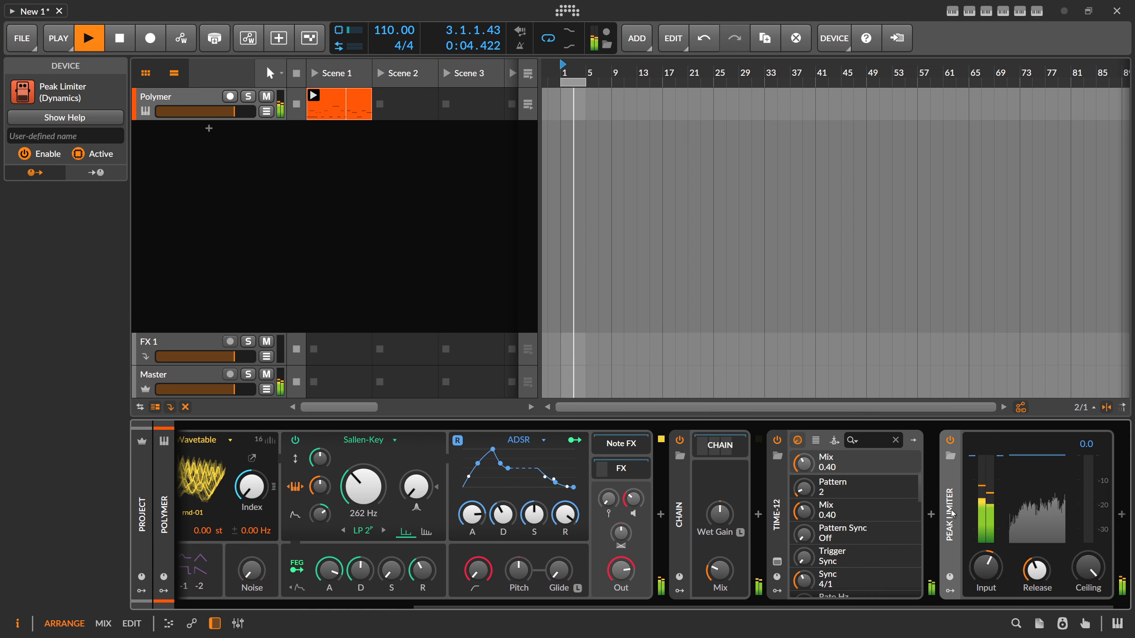
# - Insert an EQ-5 between TIME-12 and the Peak Limiter
pyautogui.click(931, 479)
pyautogui.write('eq')
pyautogui.doubleClick(670, 256)
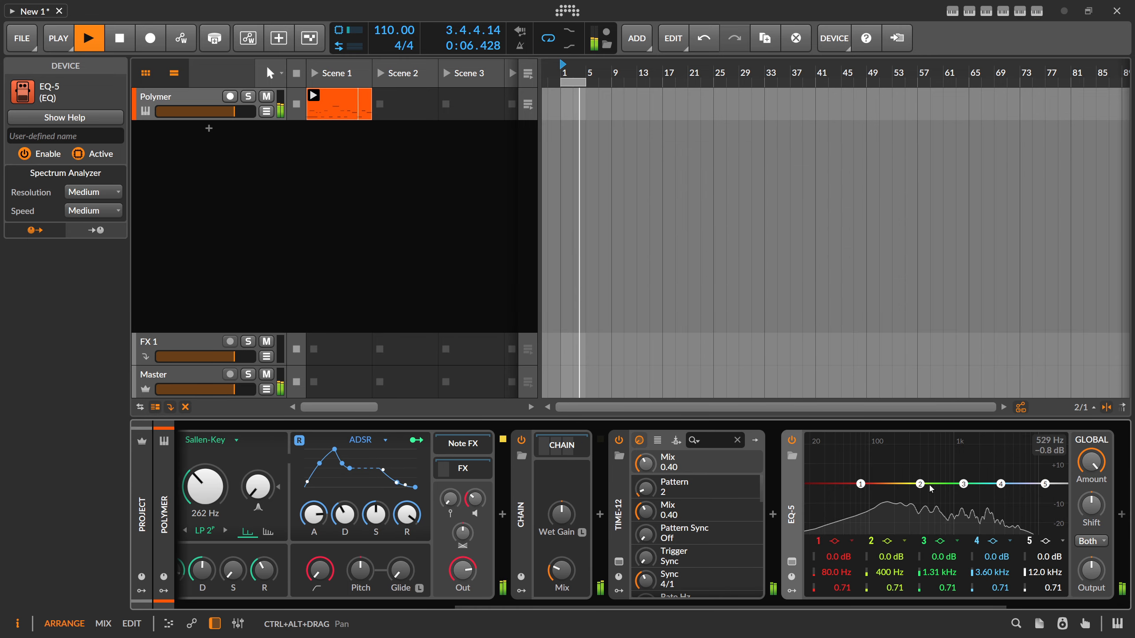
# - Cut EQ-5 band 2 to −6.2 dB at 177 Hz and boost band 4 to about +4.8 dB at 3.95 kHz
pyautogui.moveTo(926, 486); pyautogui.dragTo(895, 494)
pyautogui.moveTo(1001, 484); pyautogui.dragTo(1004, 473)
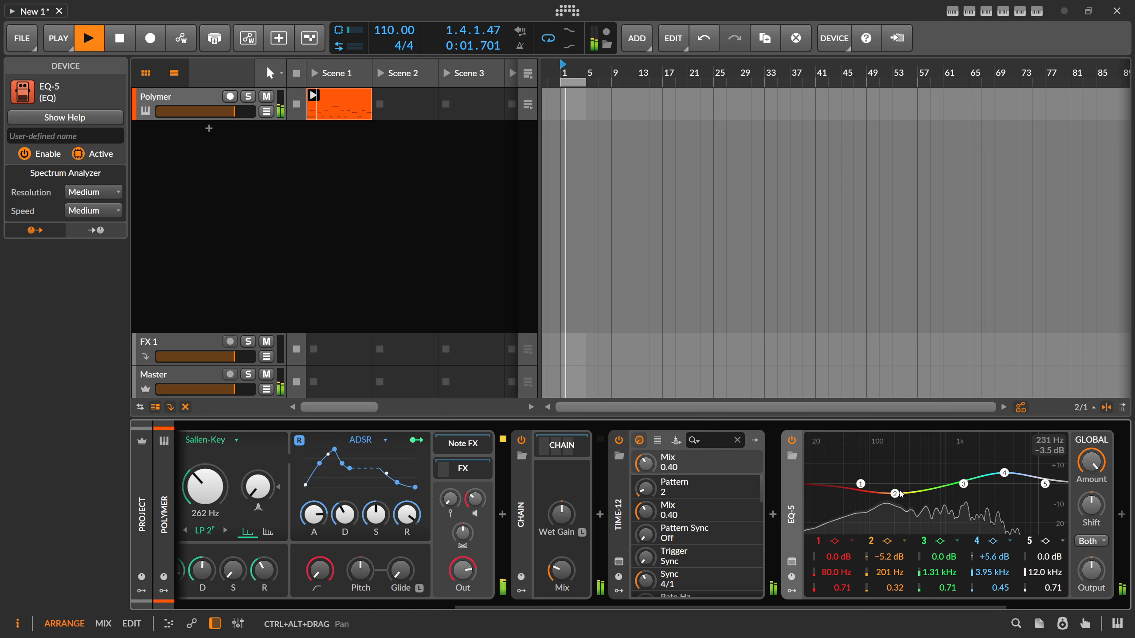
pyautogui.moveTo(895, 493); pyautogui.dragTo(891, 496)
pyautogui.moveTo(1004, 473); pyautogui.dragTo(1006, 477)
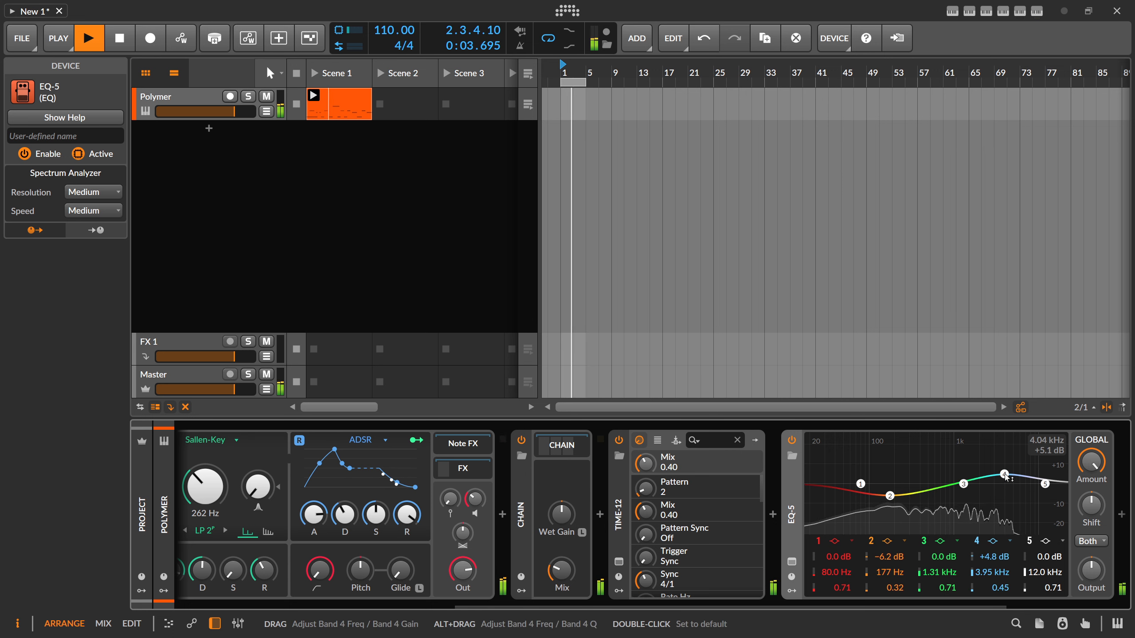
# - Raise EQ-5 band 4 to +7.0 dB at 5.29 kHz with Q 0.32, and the Peak Limiter's input gain to +13.4 dB
pyautogui.moveTo(814, 607); pyautogui.dragTo(941, 606)
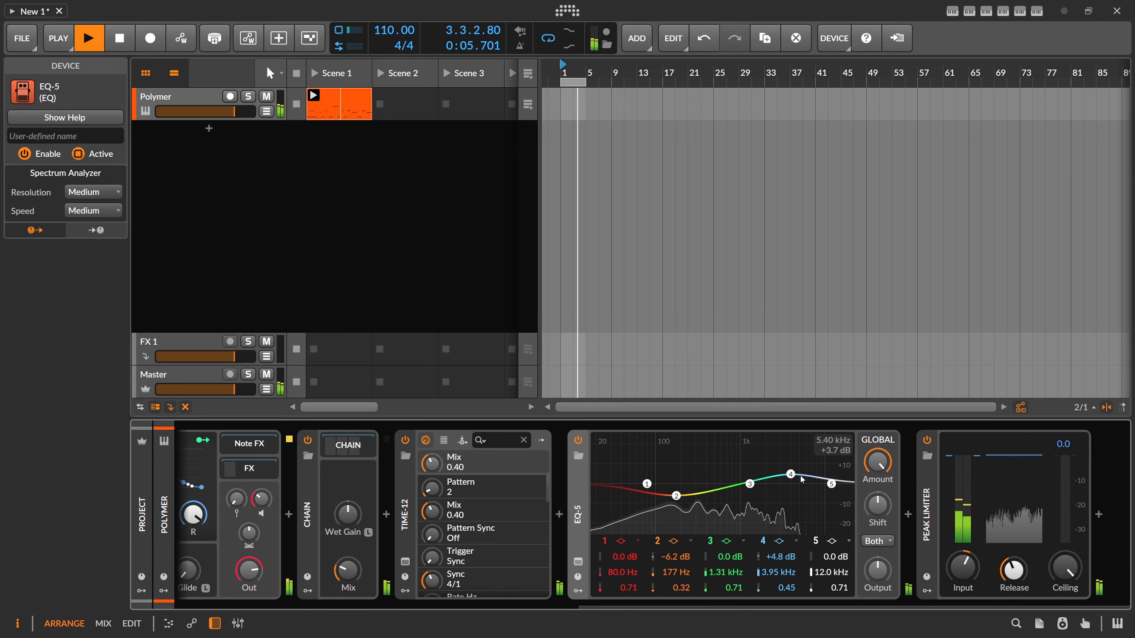
pyautogui.moveTo(791, 476); pyautogui.dragTo(800, 472)
pyautogui.scroll(-2, 800, 472)
pyautogui.moveTo(963, 568); pyautogui.dragTo(963, 556)
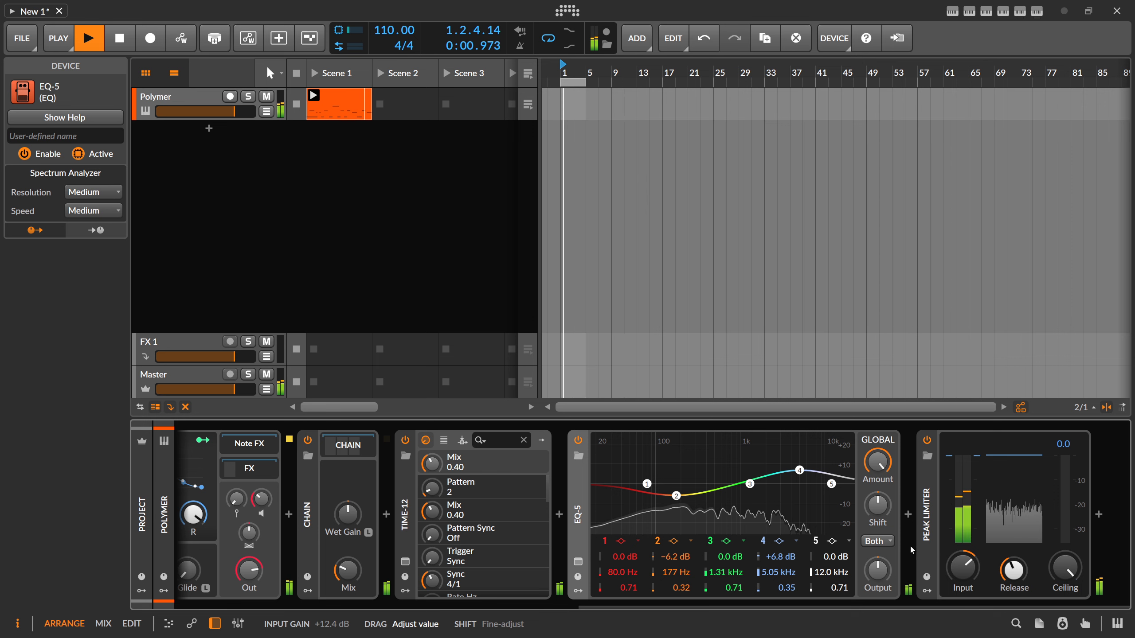
pyautogui.scroll(-1, 803, 474)
pyautogui.moveTo(801, 470); pyautogui.dragTo(802, 470)
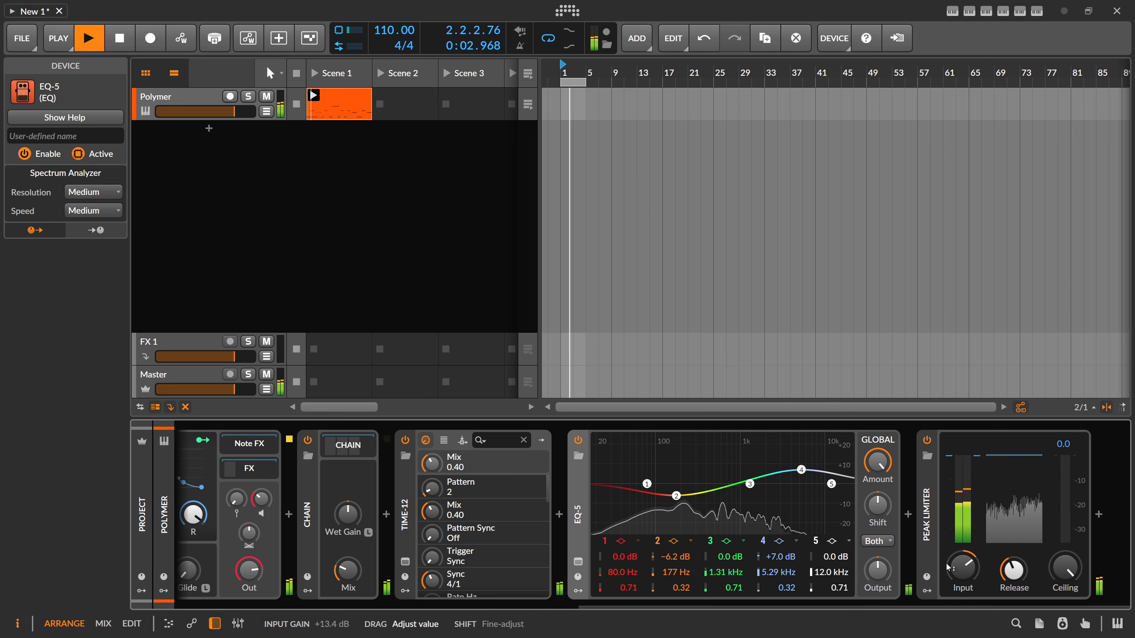
# - Fine-tune EQ-5 band 4 to +7.2 dB at 5.35 kHz
pyautogui.moveTo(871, 605); pyautogui.dragTo(656, 553)
pyautogui.moveTo(695, 607); pyautogui.dragTo(912, 608)
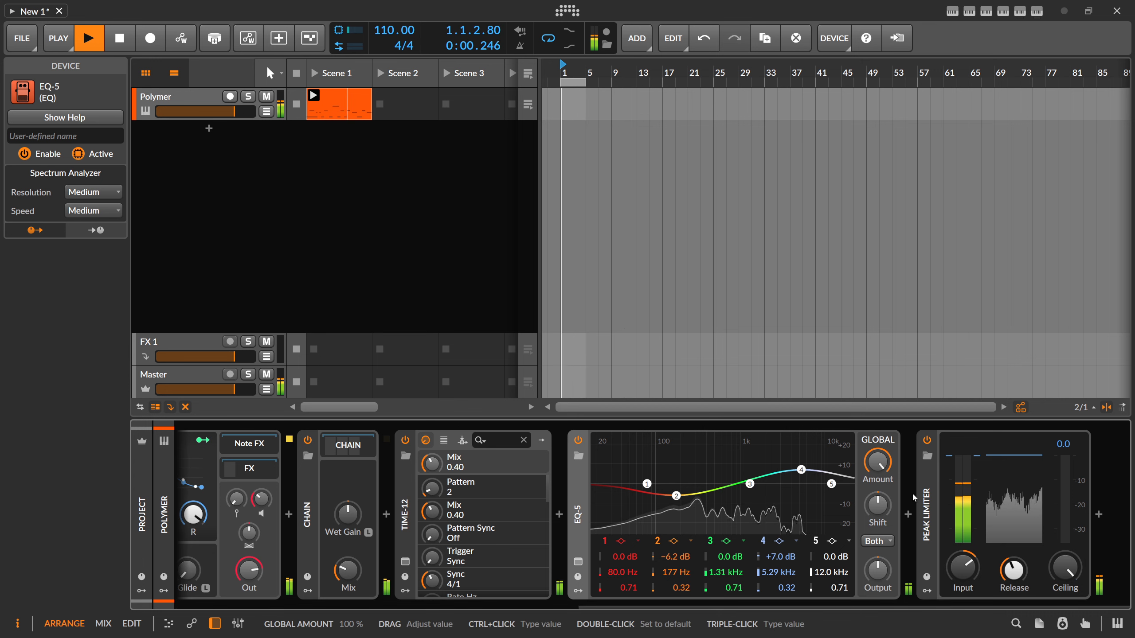
pyautogui.moveTo(802, 474); pyautogui.dragTo(803, 473)
# - Insert a second TIME-12 between EQ-5 and the Peak Limiter and switch it to pattern 3
pyautogui.click(908, 515)
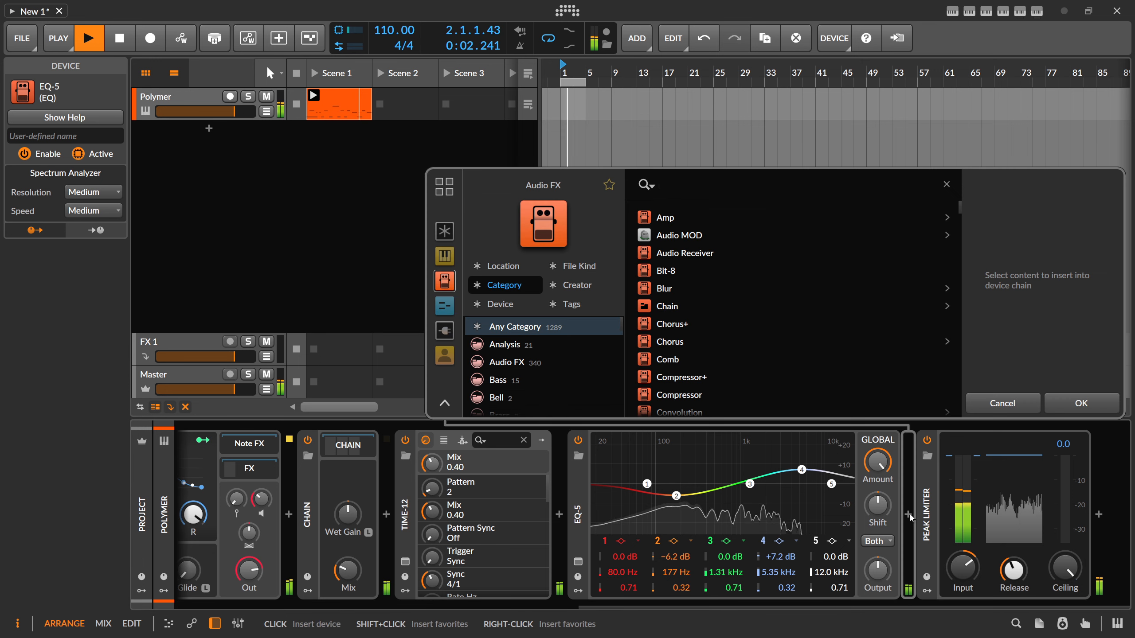
pyautogui.write('time')
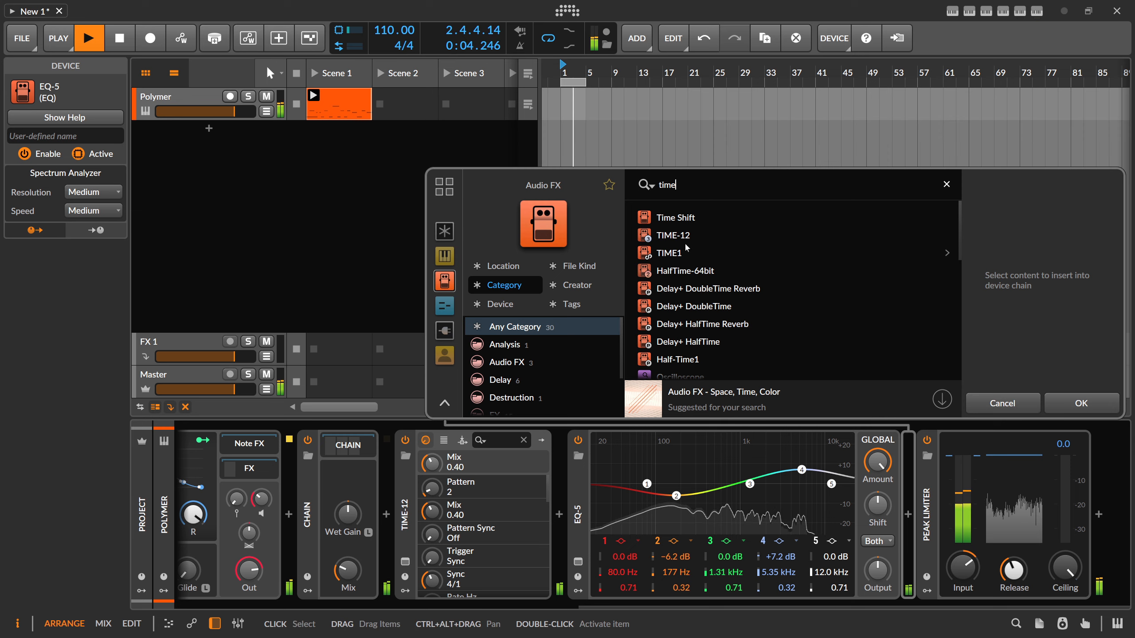
pyautogui.doubleClick(679, 236)
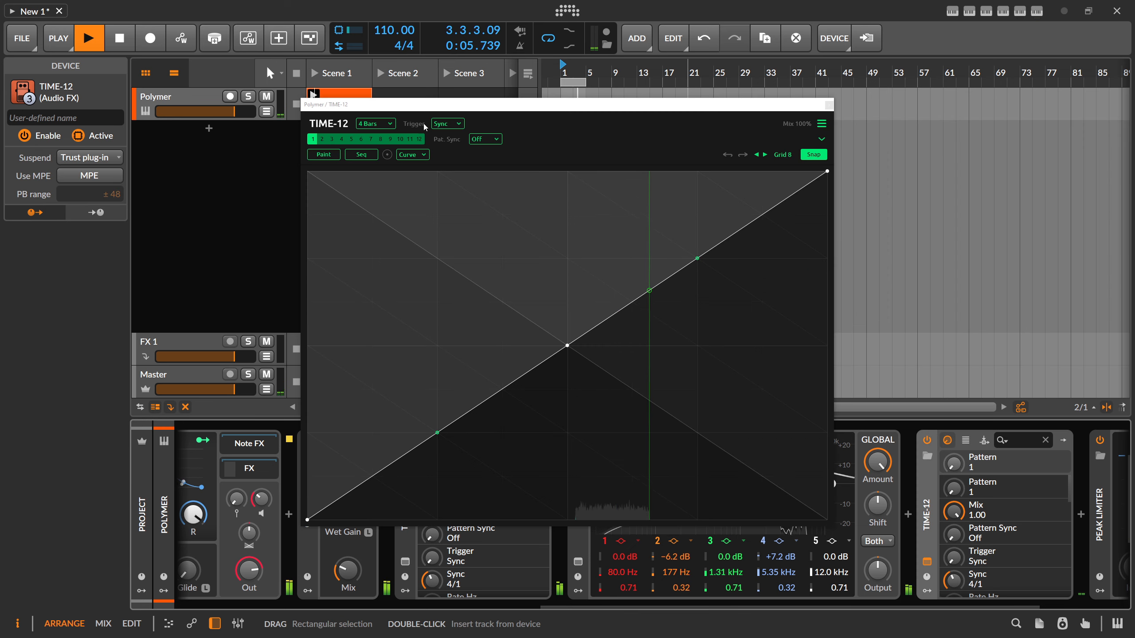
pyautogui.click(322, 140)
pyautogui.click(332, 140)
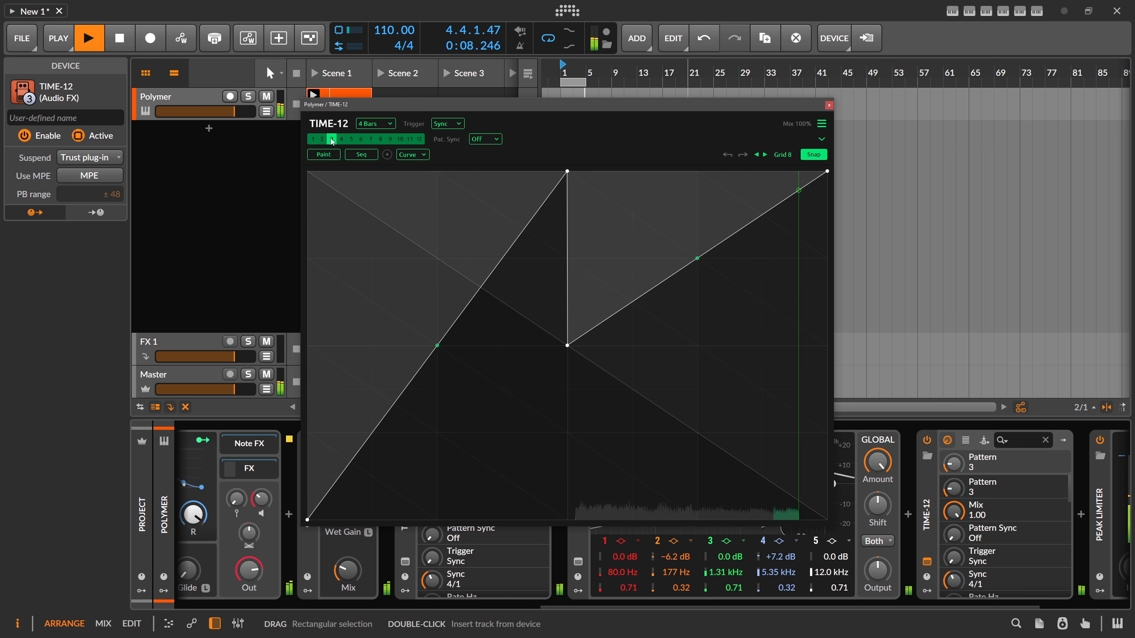
# - Lower the second TIME-12's mix to 19% and close its plug-in window
pyautogui.moveTo(818, 128); pyautogui.dragTo(795, 130)
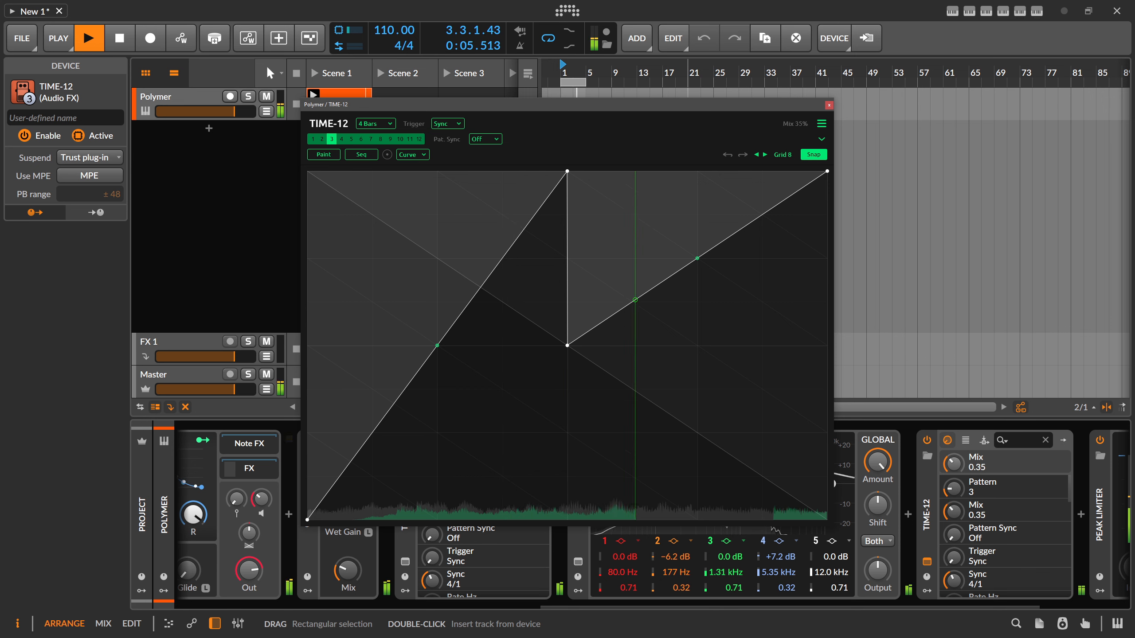
pyautogui.moveTo(795, 124); pyautogui.dragTo(796, 126)
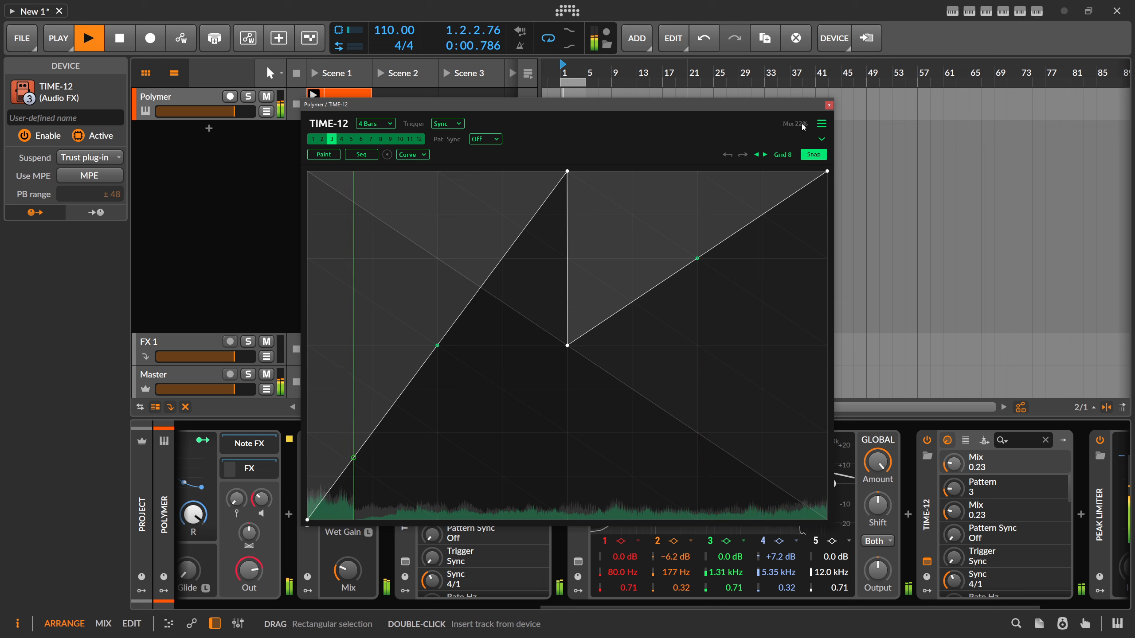
pyautogui.moveTo(801, 123); pyautogui.dragTo(802, 127)
pyautogui.hscroll(3, 672, 598)
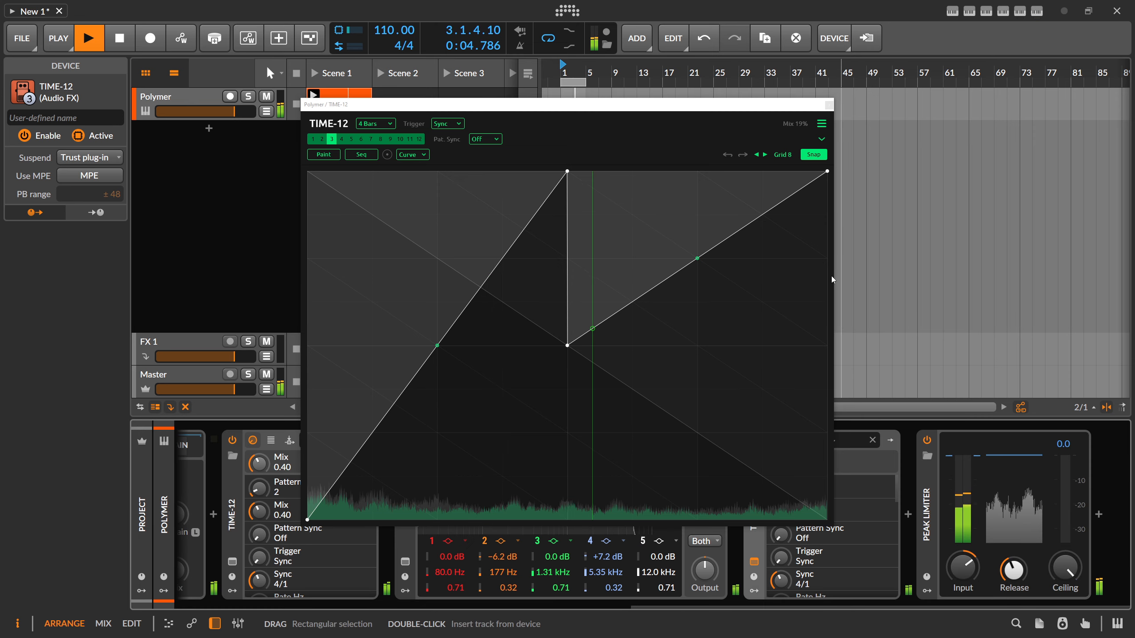
pyautogui.click(754, 561)
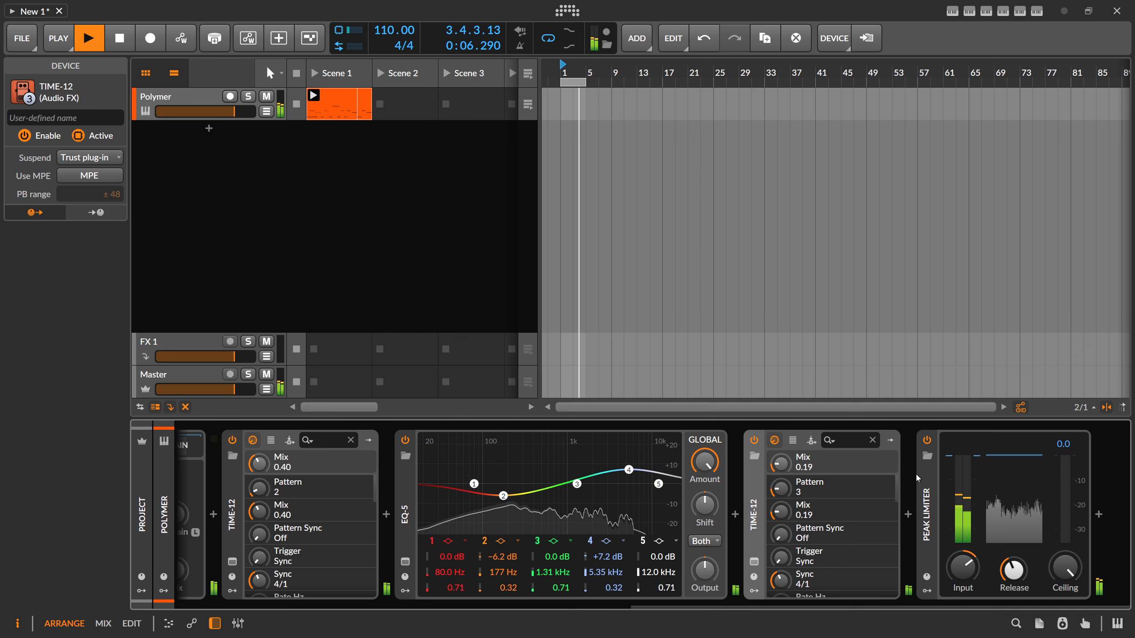
# - Insert ValhallaSupermassive between the second TIME-12 and the Peak Limiter
pyautogui.click(909, 516)
pyautogui.write('supme')
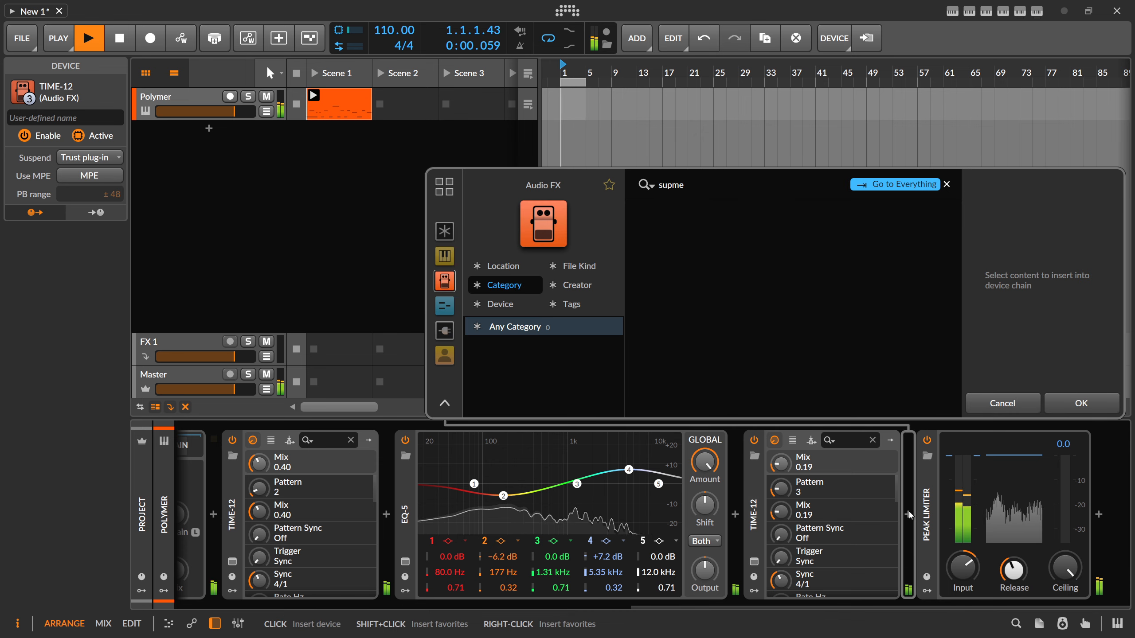
pyautogui.press('BackSpace')
pyautogui.press('BackSpace')
pyautogui.write('er')
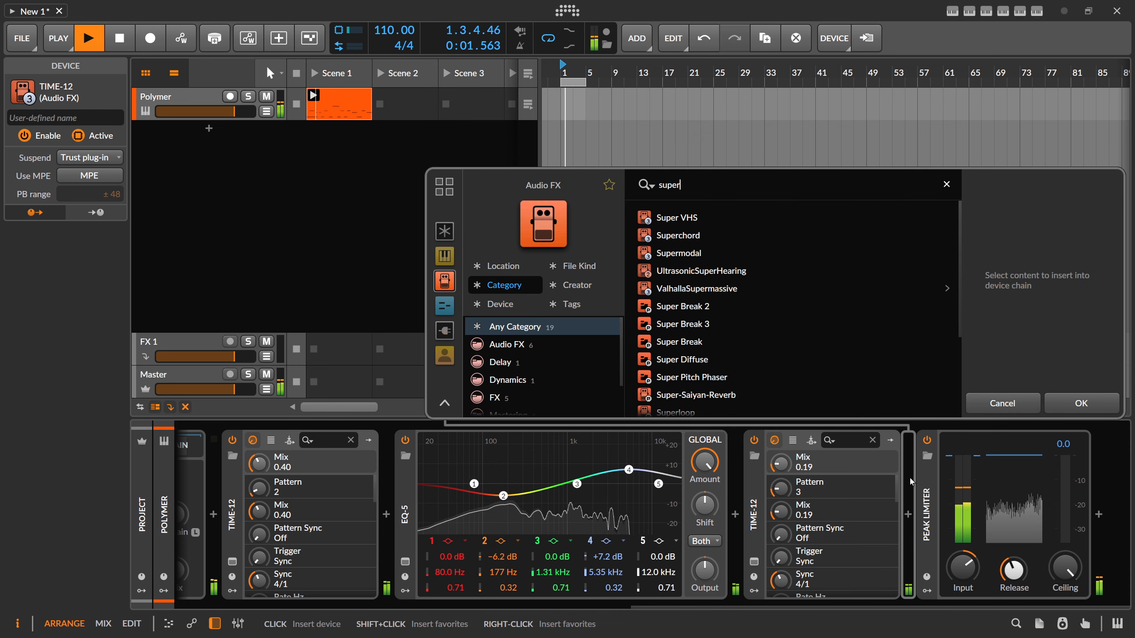
pyautogui.doubleClick(718, 289)
# - Set ValhallaSupermassive's warp to 100% and its mix to 50.8%
pyautogui.moveTo(718, 343)
pyautogui.mouseDown()
pyautogui.moveTo(718, 279)
pyautogui.moveTo(717, 327)
pyautogui.mouseUp()
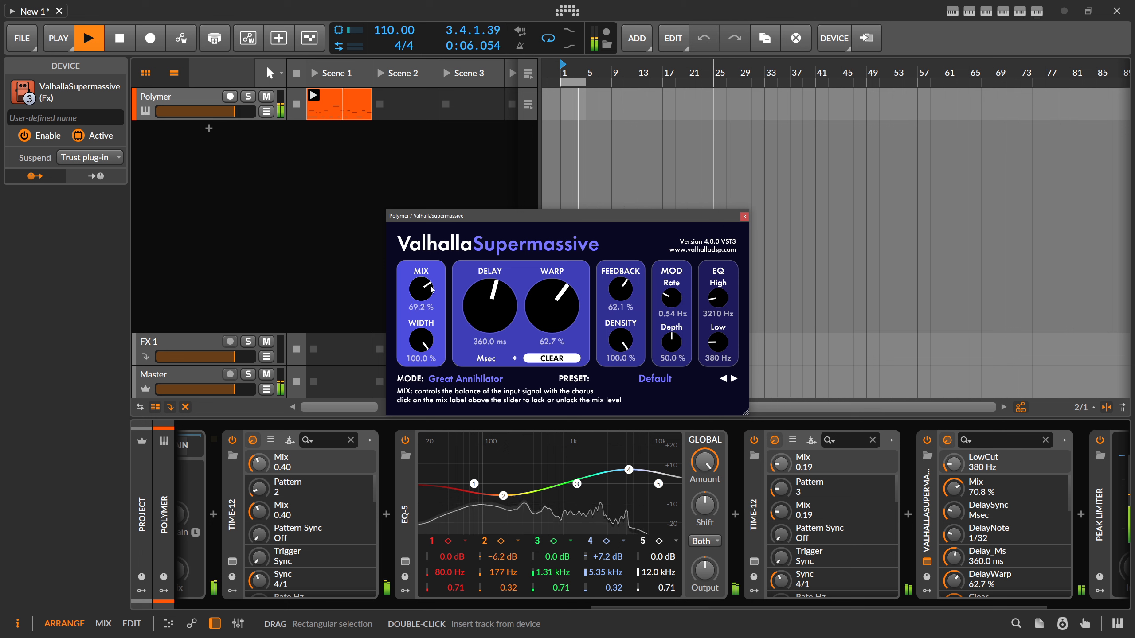
pyautogui.moveTo(421, 289); pyautogui.dragTo(435, 322)
pyautogui.moveTo(553, 308); pyautogui.dragTo(553, 273)
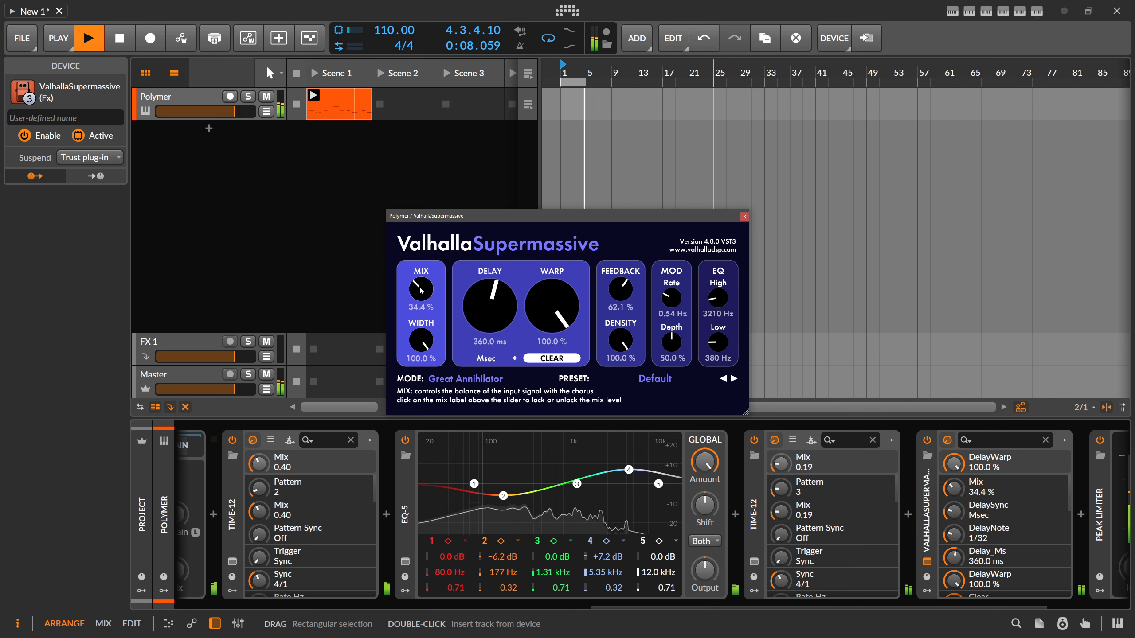
pyautogui.scroll(-3, 664, 554)
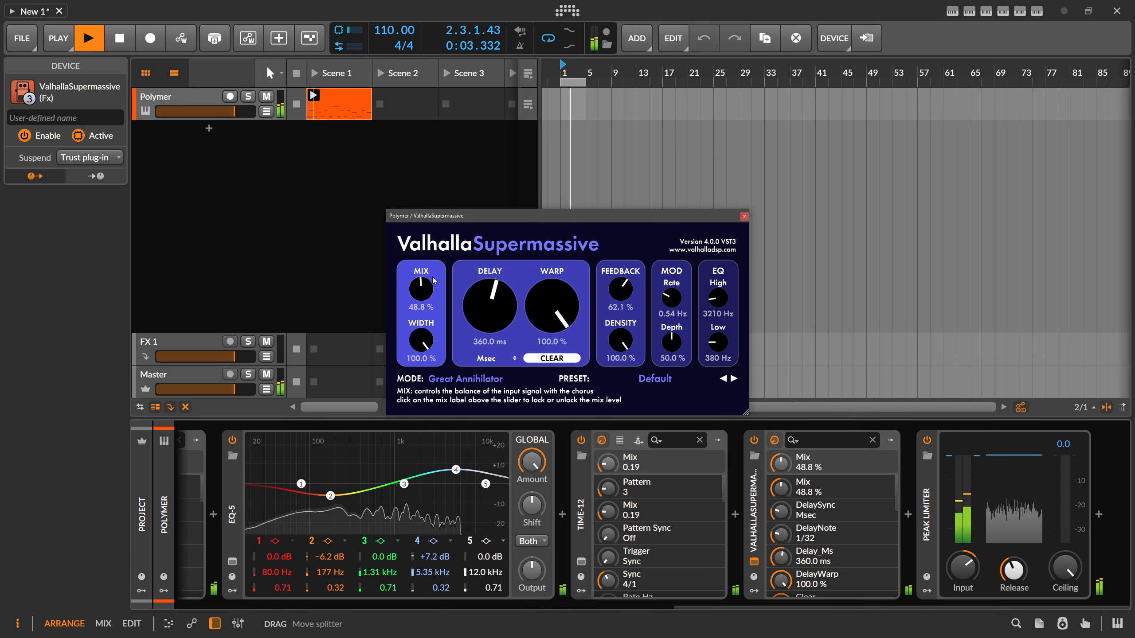
pyautogui.moveTo(432, 277); pyautogui.dragTo(428, 291)
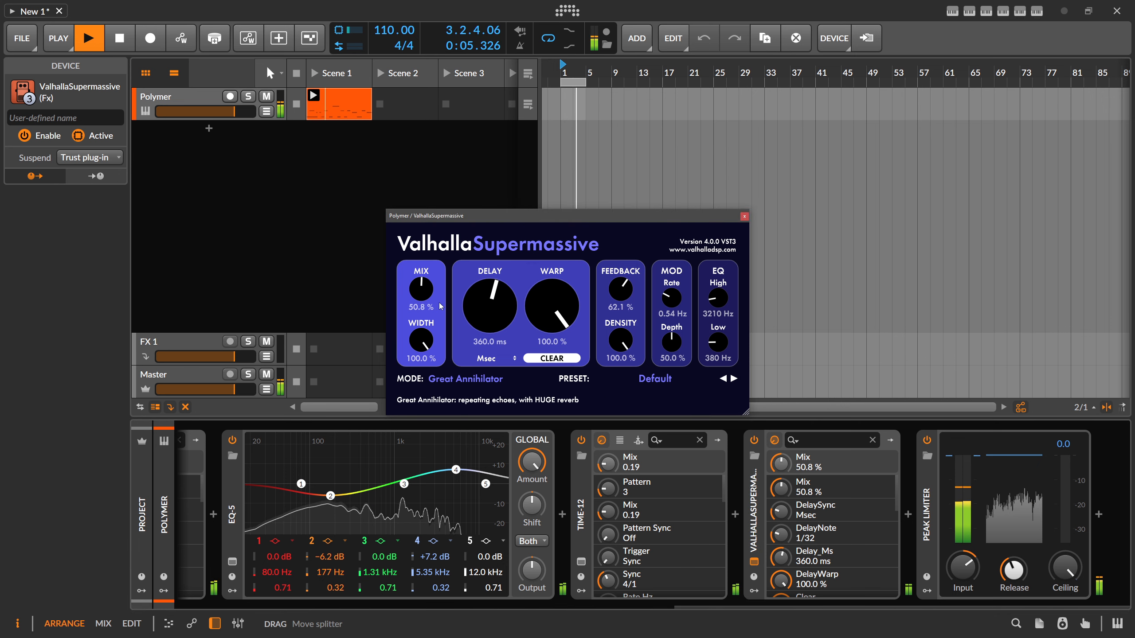
# - Set EQ-5 band 4 to +8.3 dB with Q 0.25, and band 2 to −8.1 dB at 169 Hz
pyautogui.scroll(-2, 456, 470)
pyautogui.moveTo(455, 470); pyautogui.dragTo(456, 468)
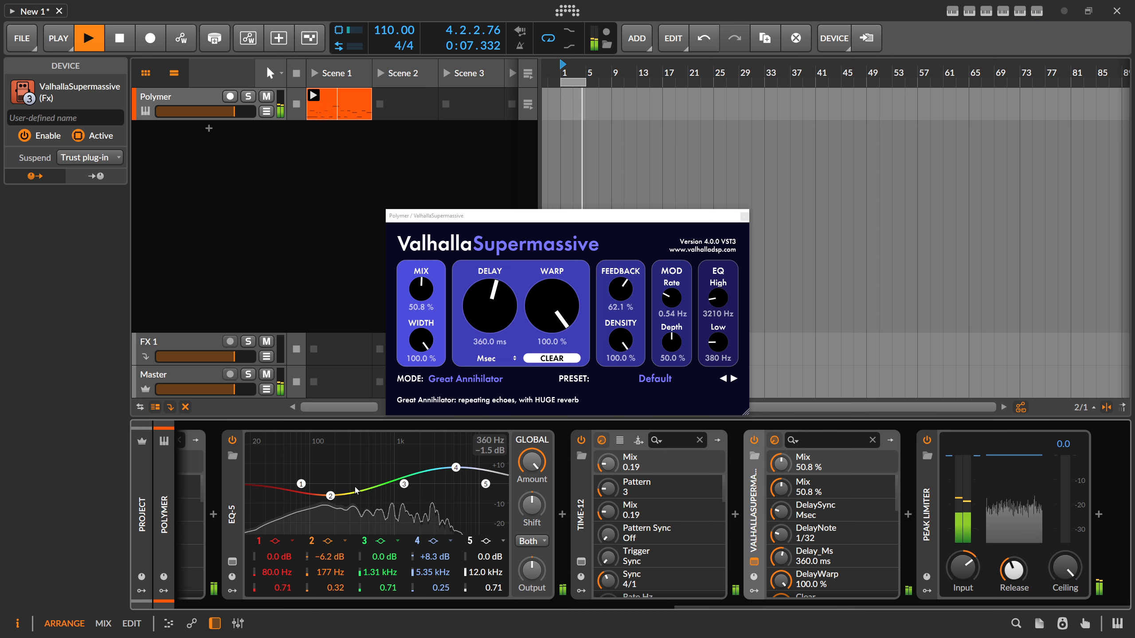
pyautogui.moveTo(331, 495); pyautogui.dragTo(328, 499)
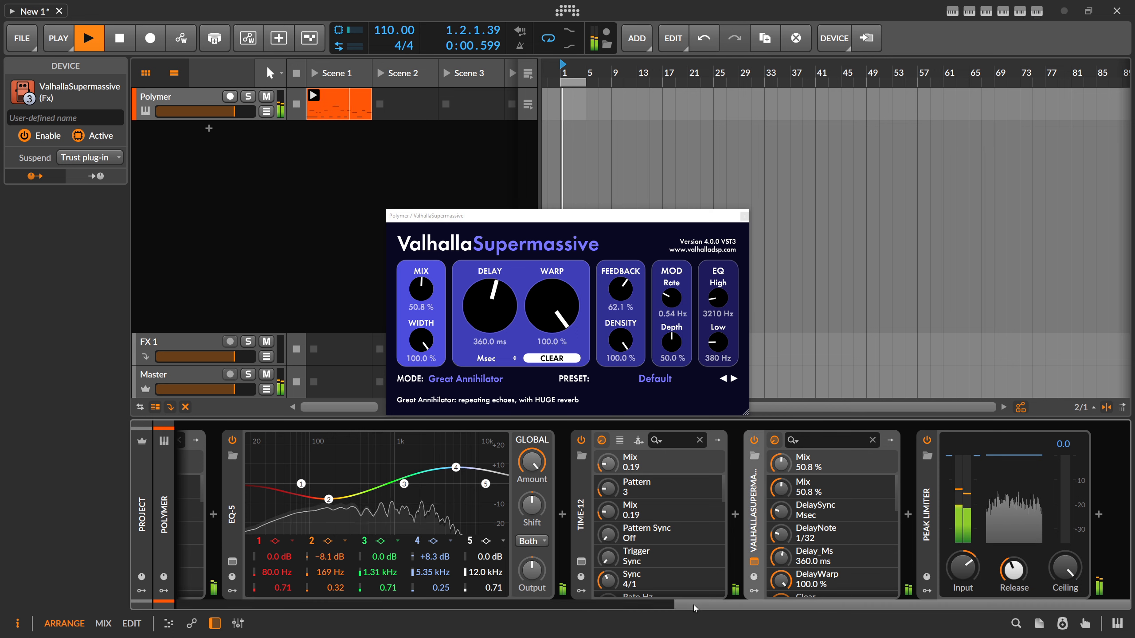
# - Inspect the GATE-12 pattern inside the Chain device, and close the open plug-in windows and the chain
pyautogui.moveTo(694, 609); pyautogui.dragTo(452, 609)
pyautogui.click(402, 449)
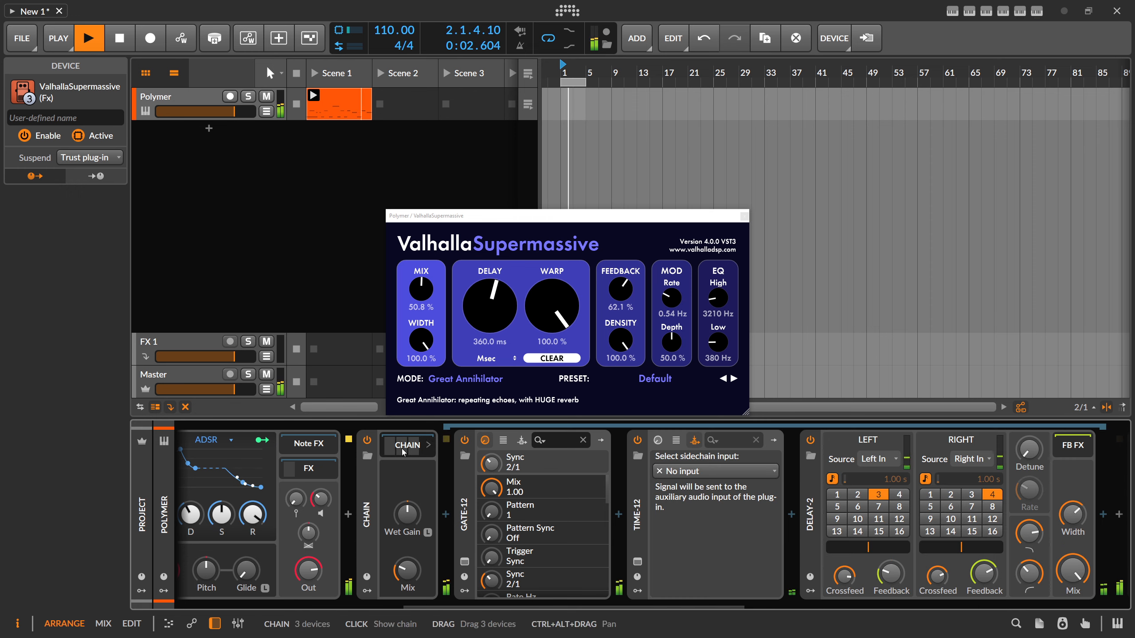
pyautogui.click(465, 562)
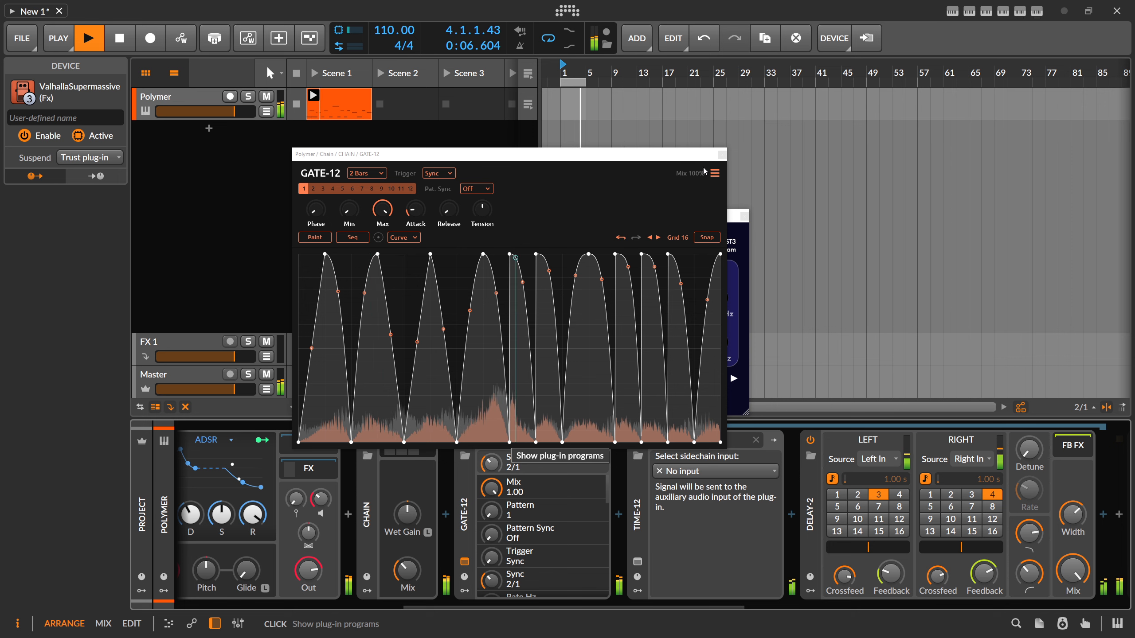
pyautogui.click(722, 154)
pyautogui.click(744, 217)
pyautogui.click(407, 446)
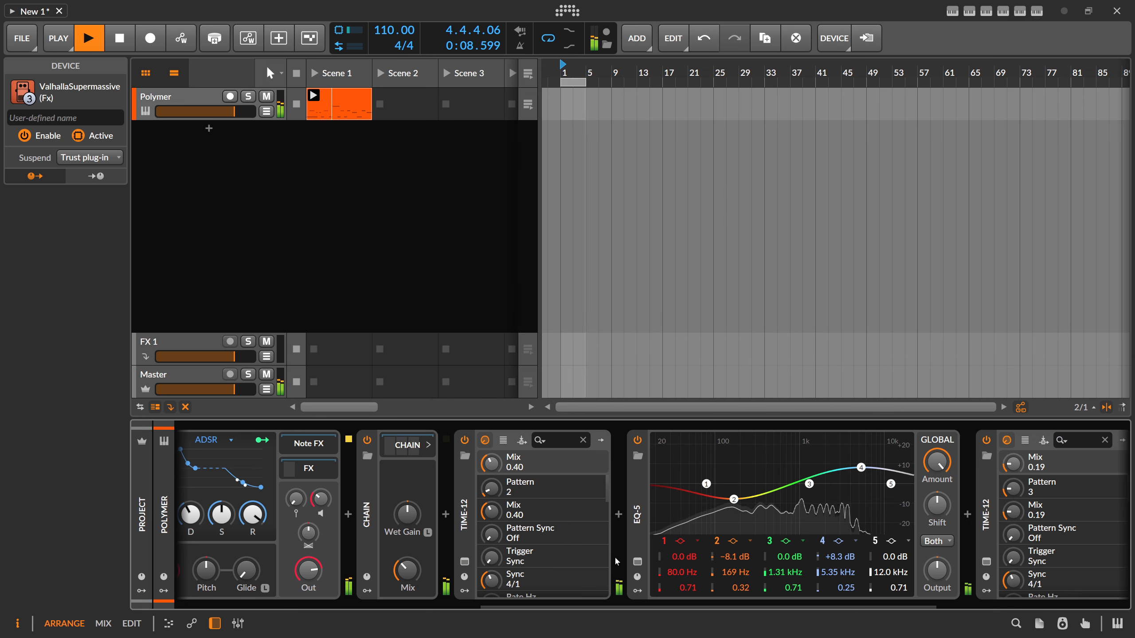
# - Insert a GATE-12 between ValhallaSupermassive and the Peak Limiter and set its sync to 4 Bars
pyautogui.moveTo(625, 605); pyautogui.dragTo(827, 605)
pyautogui.click(910, 519)
pyautogui.click(425, 188)
# - In GATE-12's sequencer, draw minimum levels that rise gradually across the 16 falling ramp steps
pyautogui.click(410, 252)
pyautogui.click(400, 267)
pyautogui.moveTo(368, 340); pyautogui.dragTo(766, 365)
pyautogui.moveTo(366, 396)
pyautogui.mouseDown()
pyautogui.moveTo(403, 405)
pyautogui.moveTo(521, 387)
pyautogui.moveTo(745, 333)
pyautogui.mouseUp()
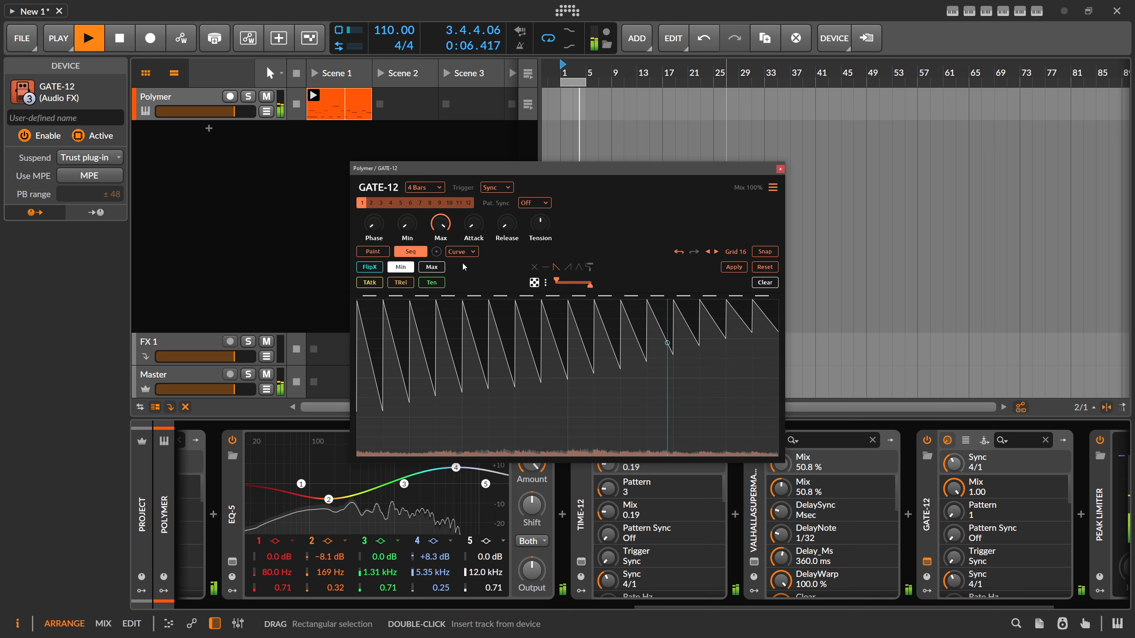
# - Give GATE-12's last sequencer step the double falling ramp shape from shape bank 9-16, with a lower minimum level
pyautogui.click(589, 267)
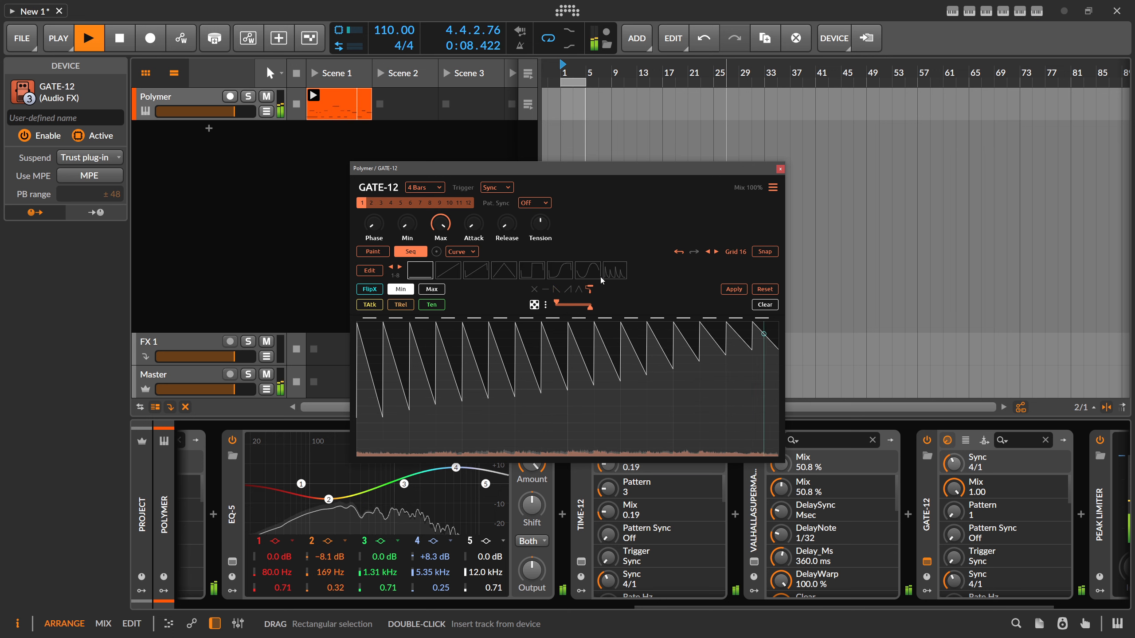
pyautogui.click(614, 271)
pyautogui.click(762, 331)
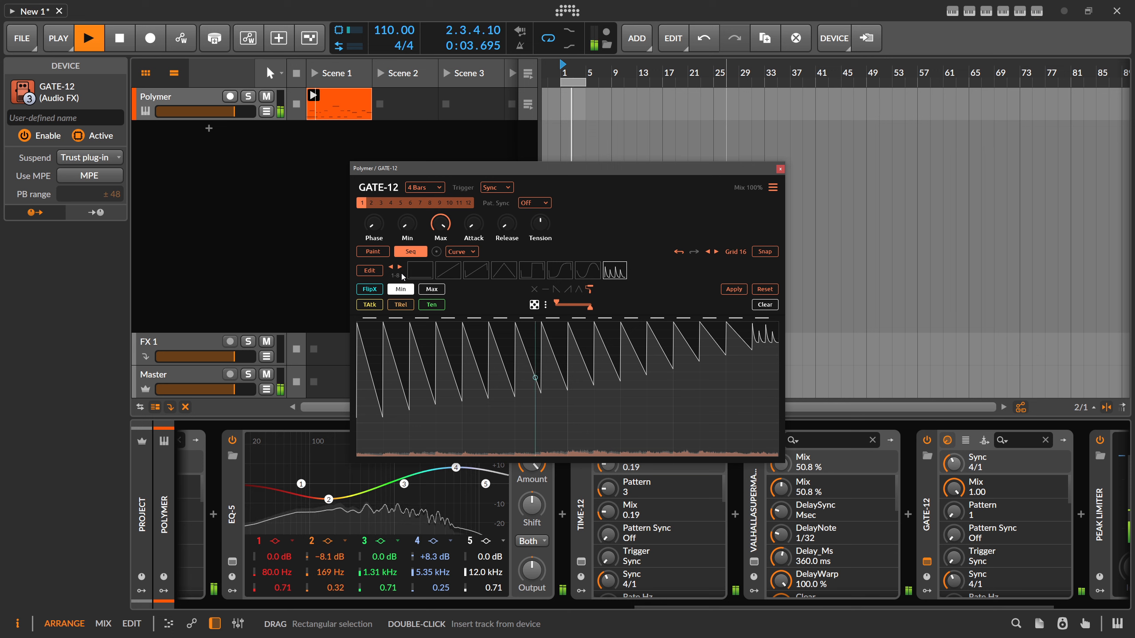
pyautogui.click(401, 268)
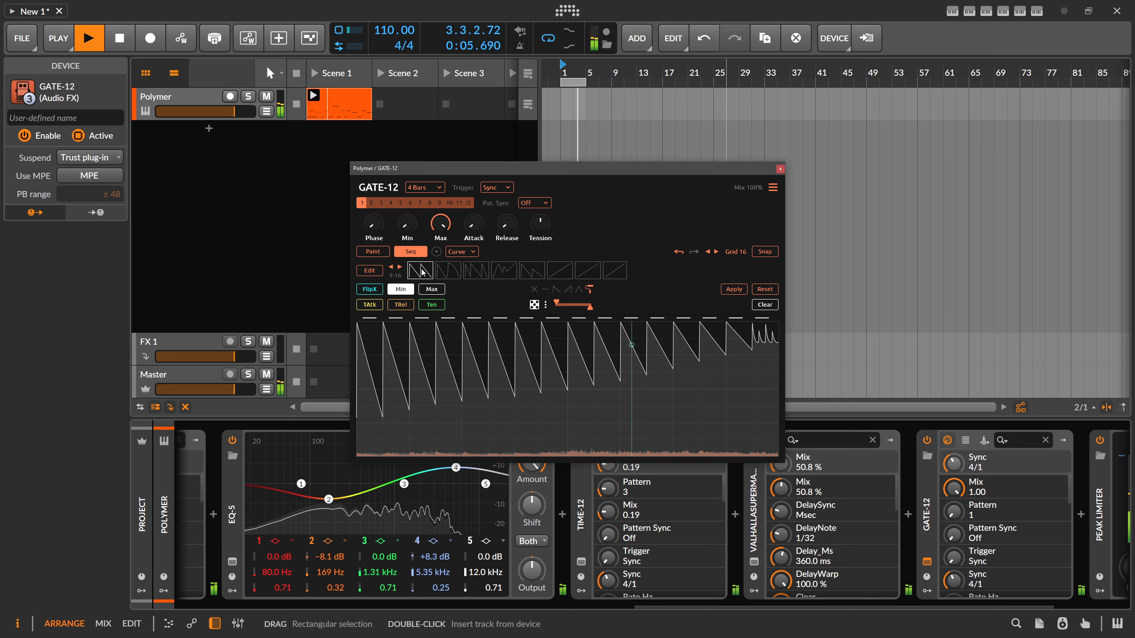
pyautogui.click(771, 348)
pyautogui.moveTo(773, 337); pyautogui.dragTo(770, 373)
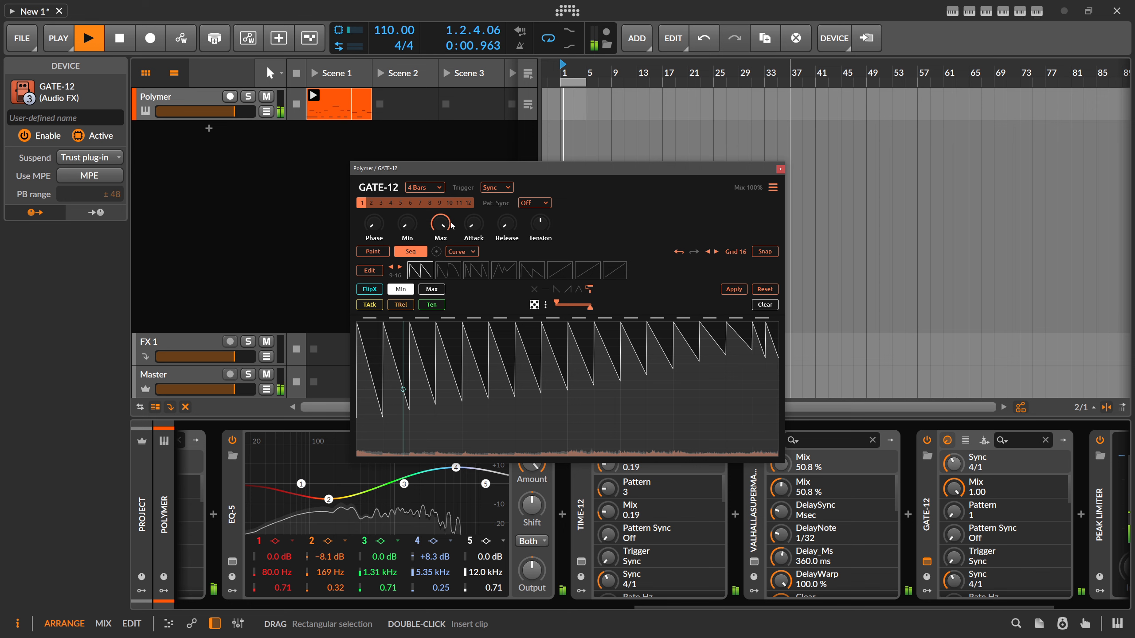
# - Shorten GATE-12's sync length to 1 Bar
pyautogui.click(423, 192)
pyautogui.click(430, 291)
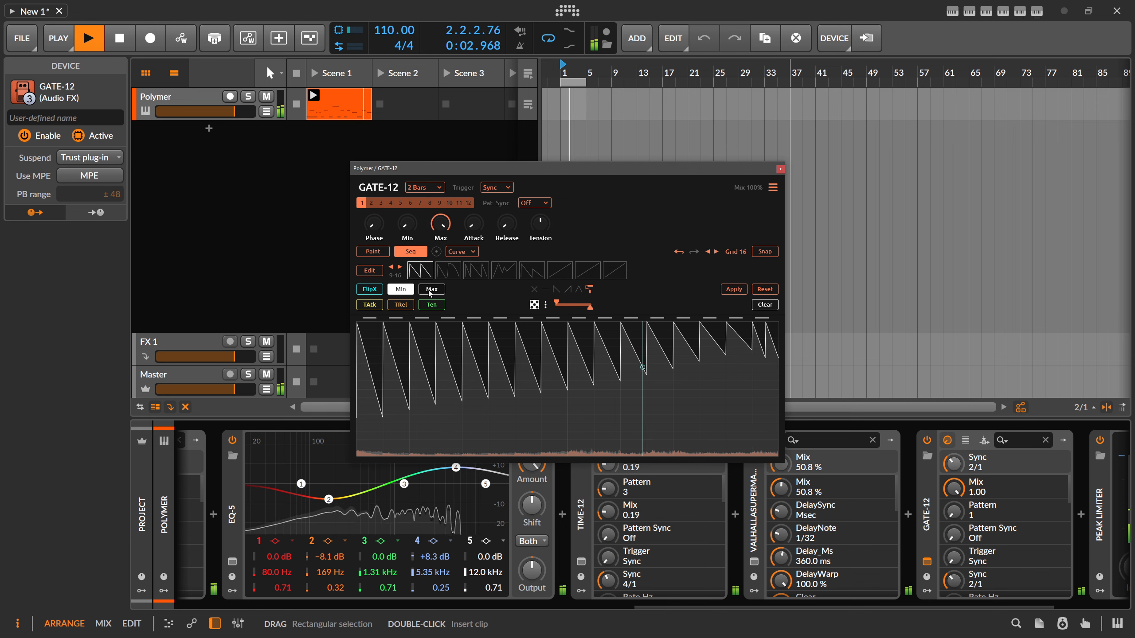
pyautogui.click(416, 193)
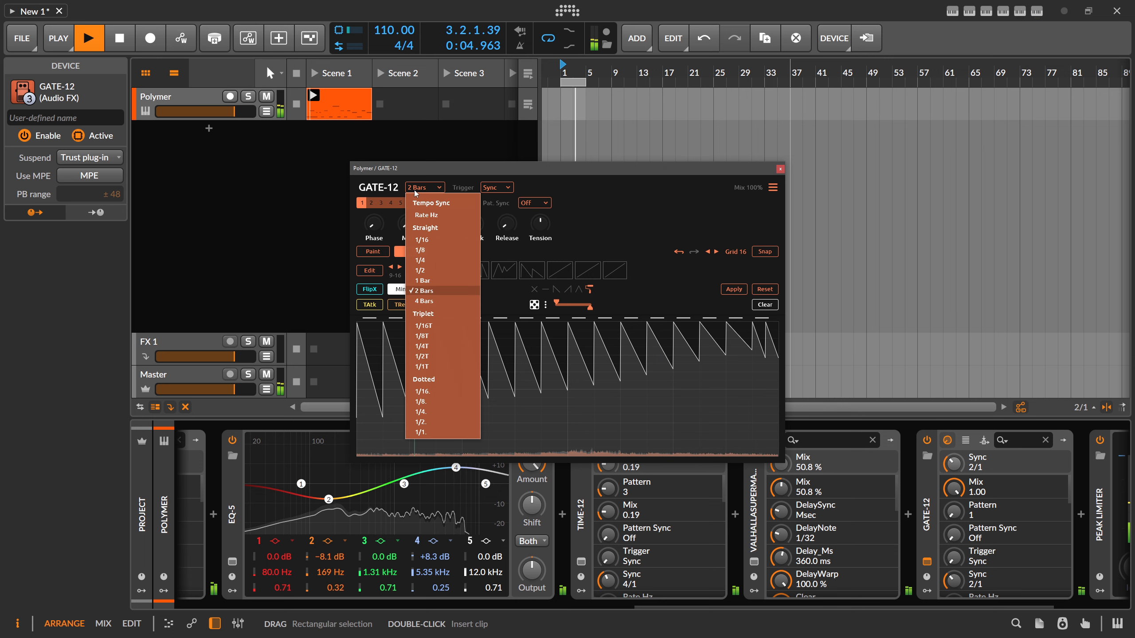
pyautogui.click(423, 280)
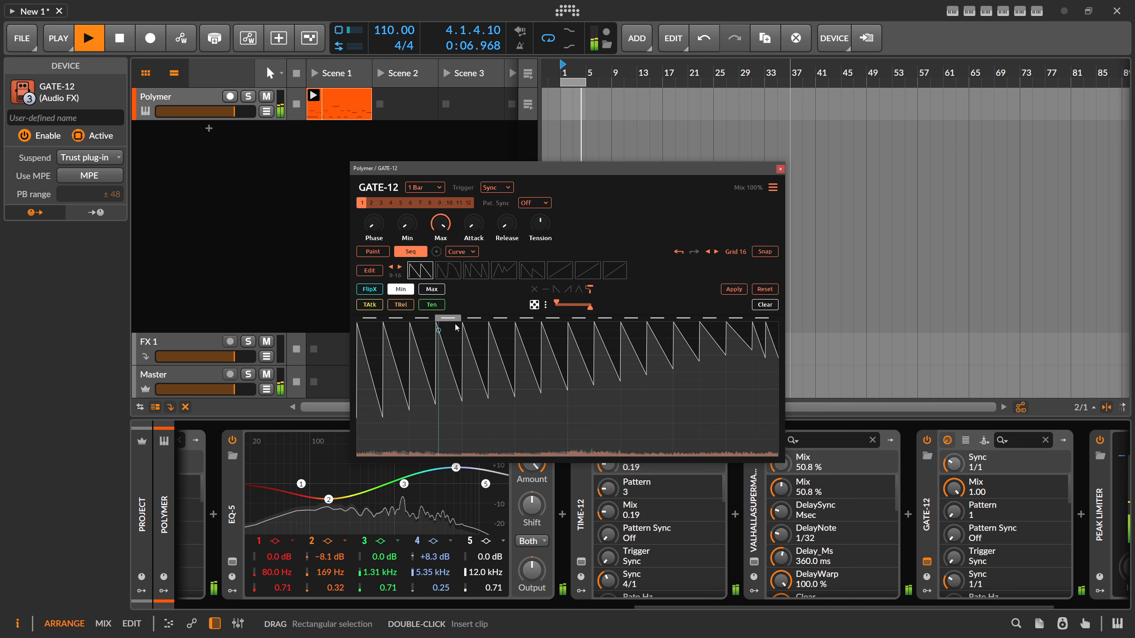
# - Apply the sequence to GATE-12's pattern and set its mix to 71%, checking the timing against the metronome
pyautogui.click(733, 289)
pyautogui.moveTo(748, 188); pyautogui.dragTo(748, 261)
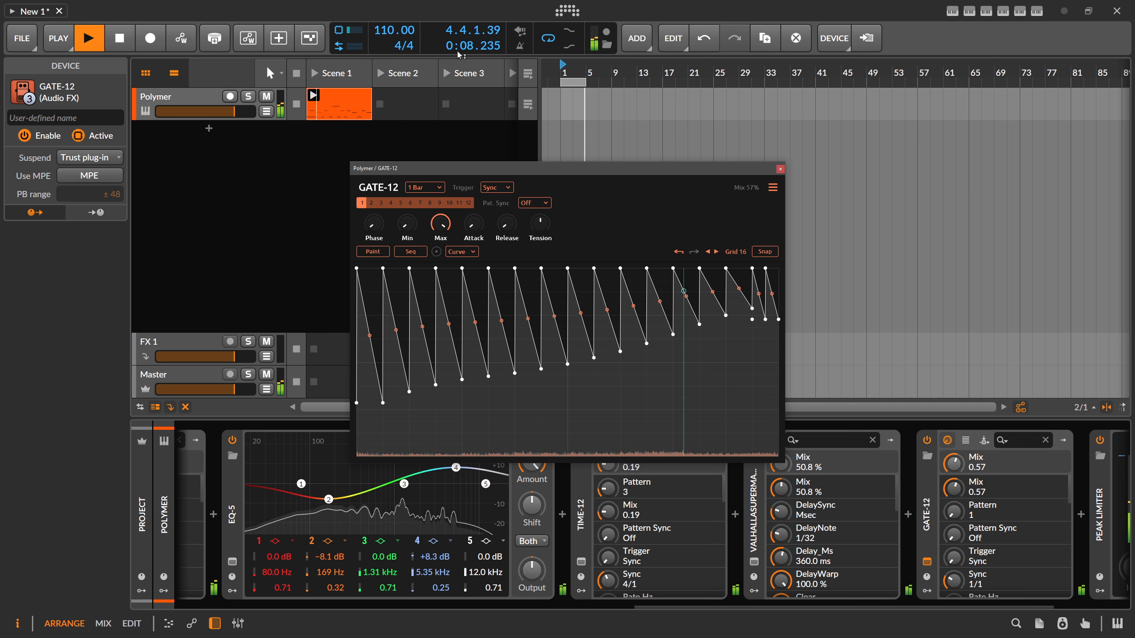
pyautogui.click(530, 50)
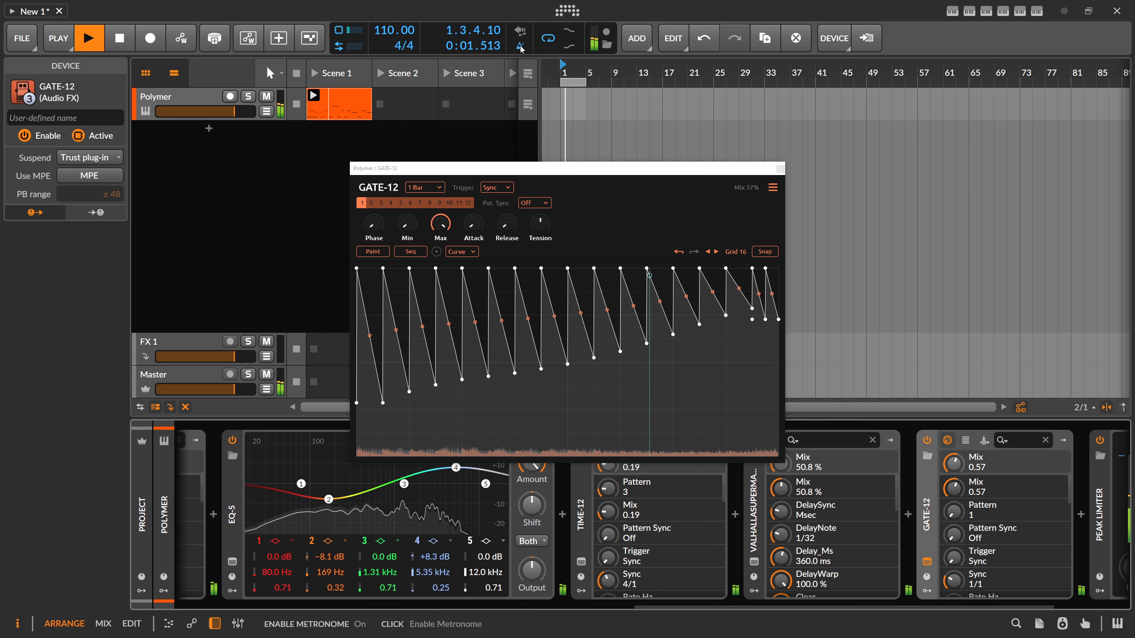
pyautogui.moveTo(747, 189); pyautogui.dragTo(747, 169)
pyautogui.click(520, 47)
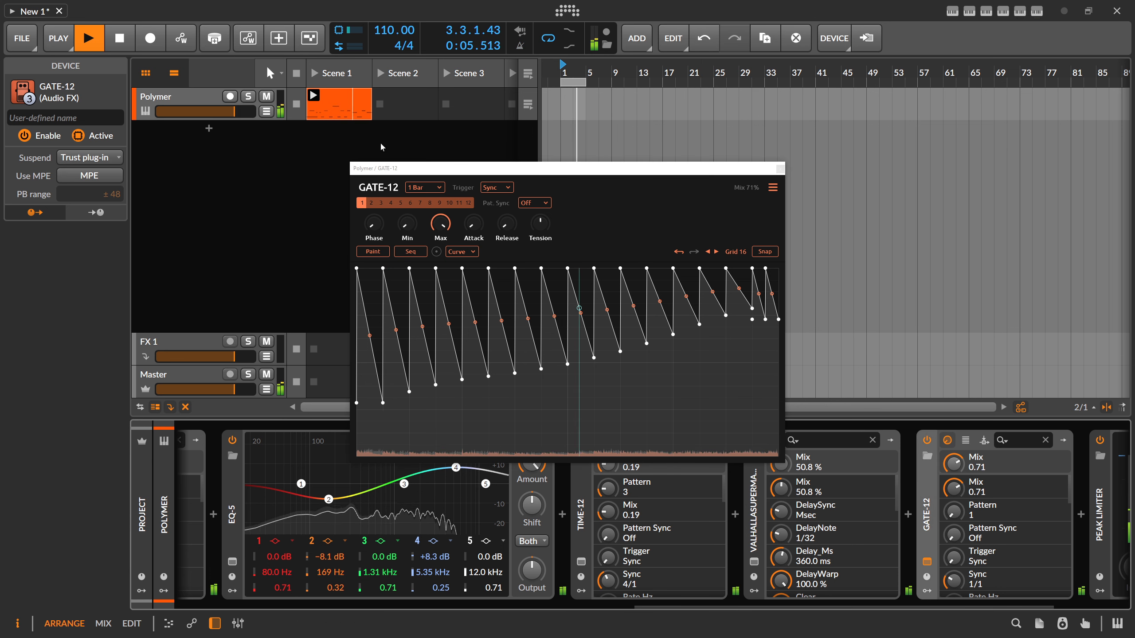
# - Select the Polymer clip, stop playback and turn down the Master track's volume
pyautogui.click(349, 110)
pyautogui.press('space')
pyautogui.moveTo(240, 389); pyautogui.dragTo(179, 389)
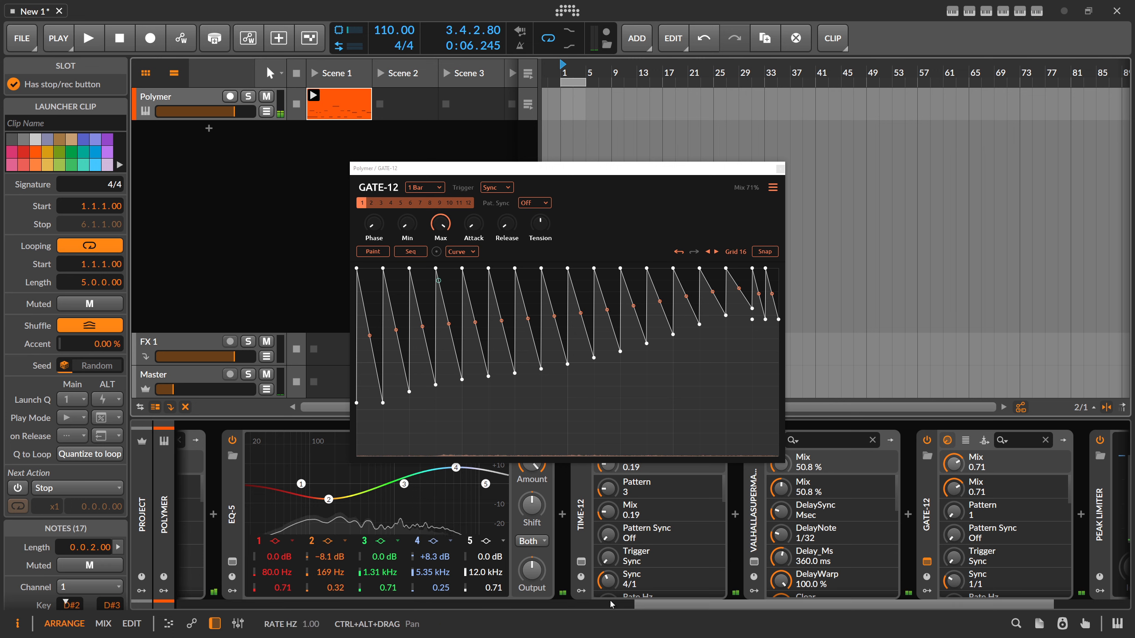
# - Close the GATE-12 window and review the full device chain from Polymer and its modulators to the Peak Limiter
pyautogui.click(611, 606)
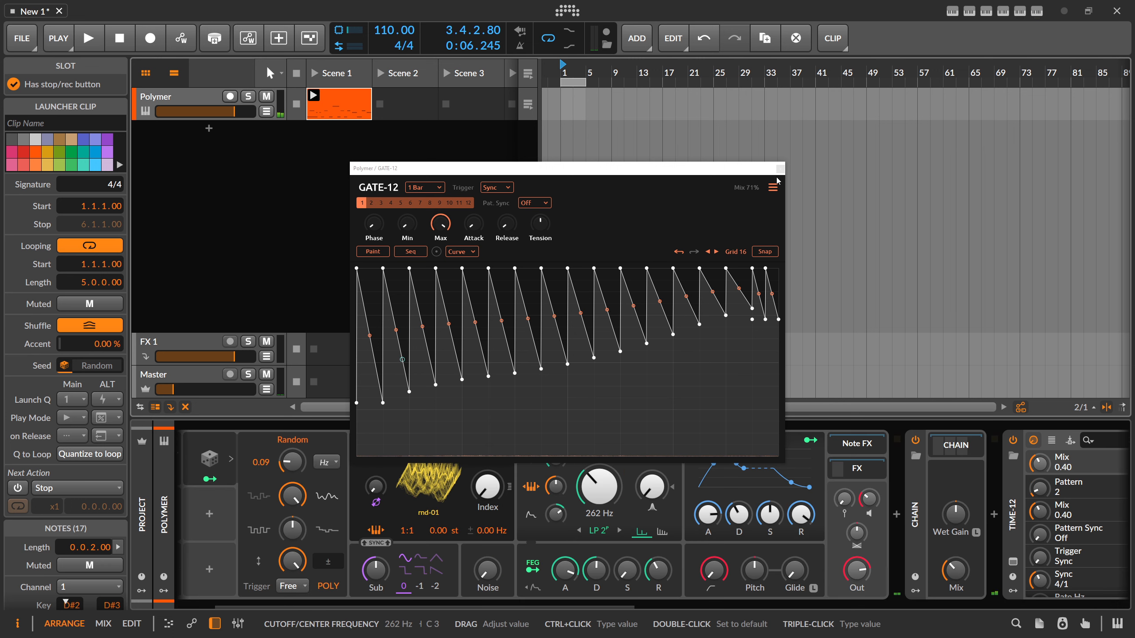
pyautogui.click(780, 169)
pyautogui.click(210, 459)
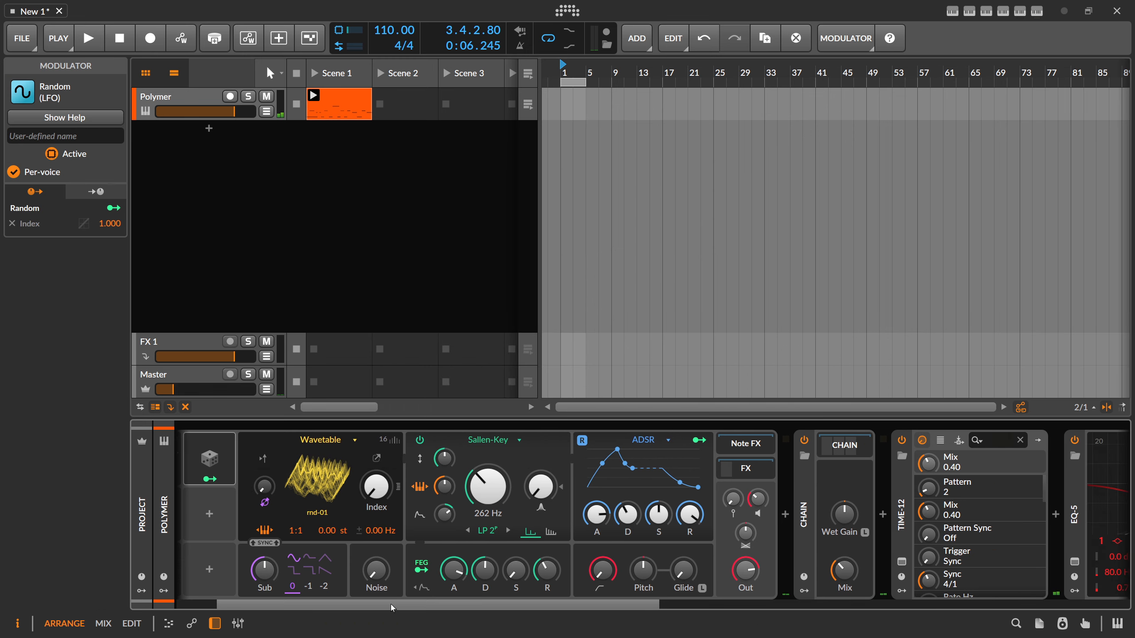
pyautogui.moveTo(390, 604); pyautogui.dragTo(266, 588)
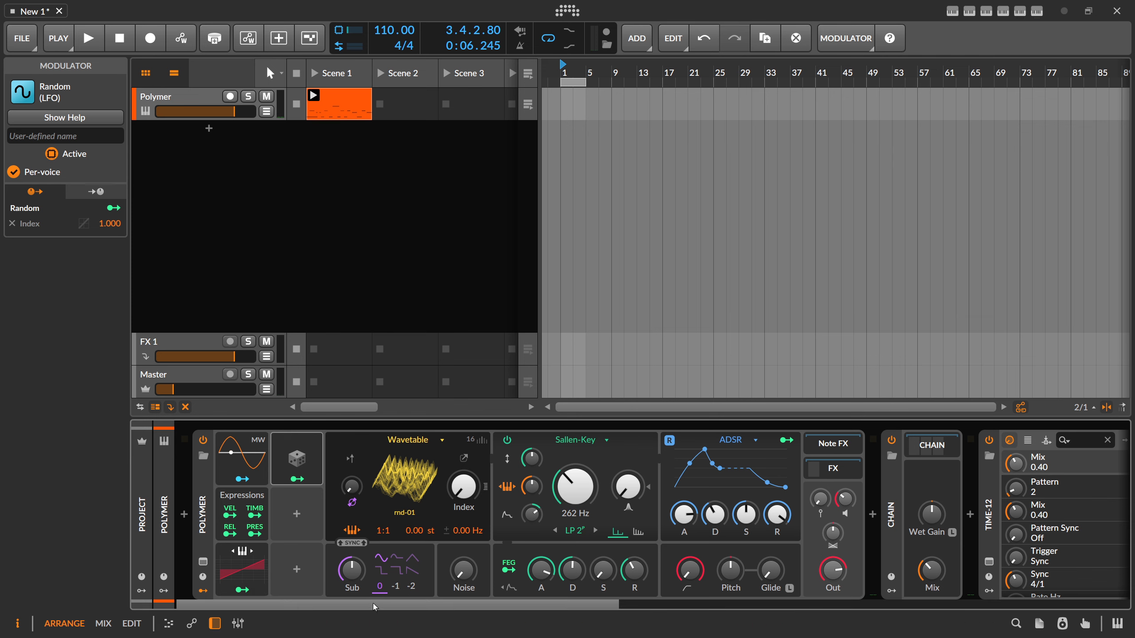
pyautogui.moveTo(372, 604); pyautogui.dragTo(892, 610)
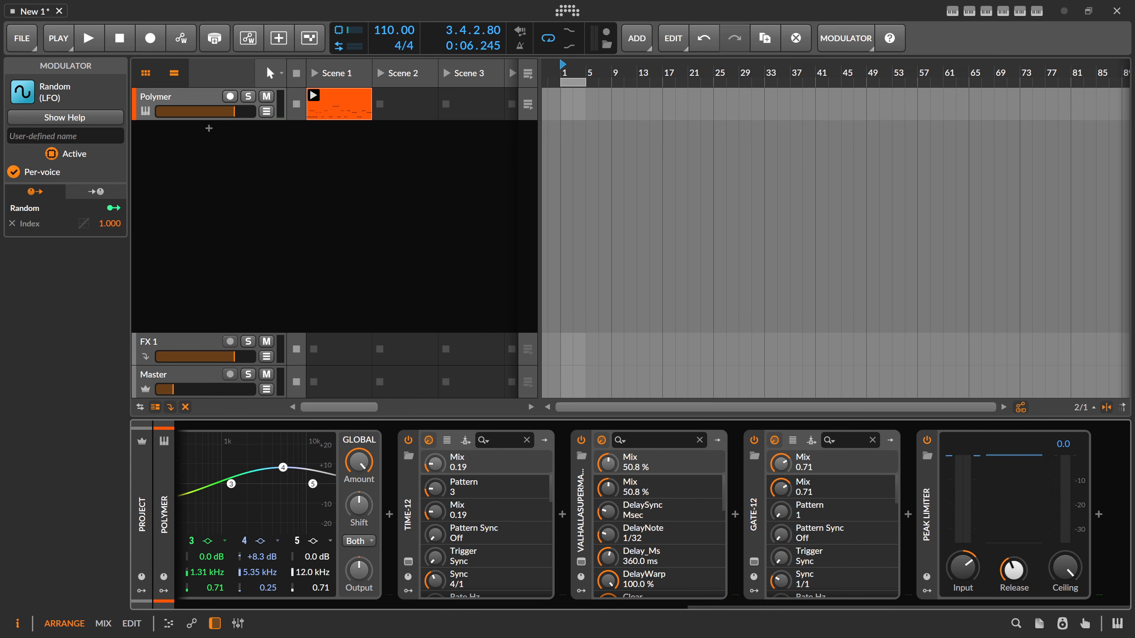